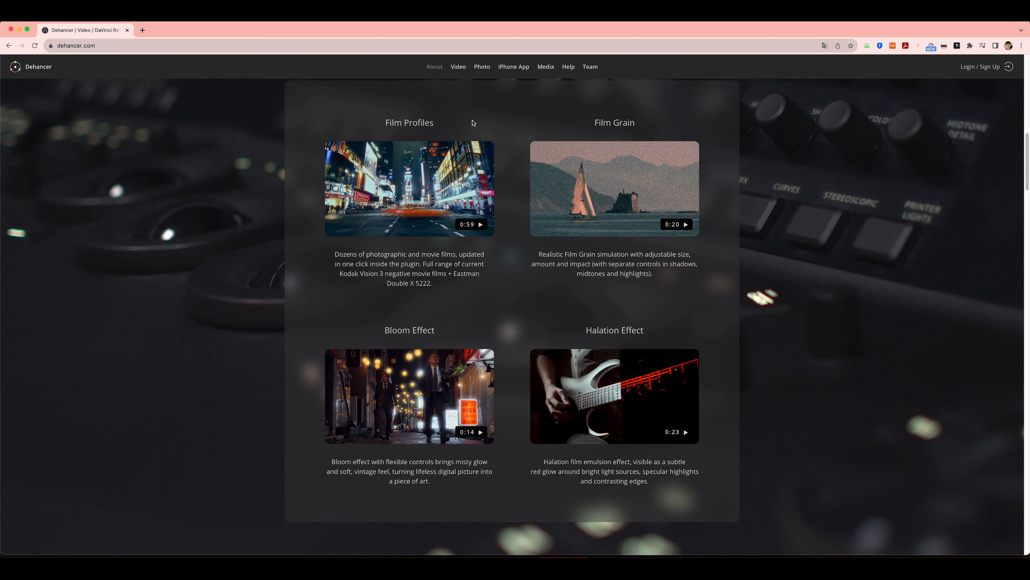
Look through the Dehancer site's film effect features, plugin details and featured reviews.
scroll(421, 326, down, 3)
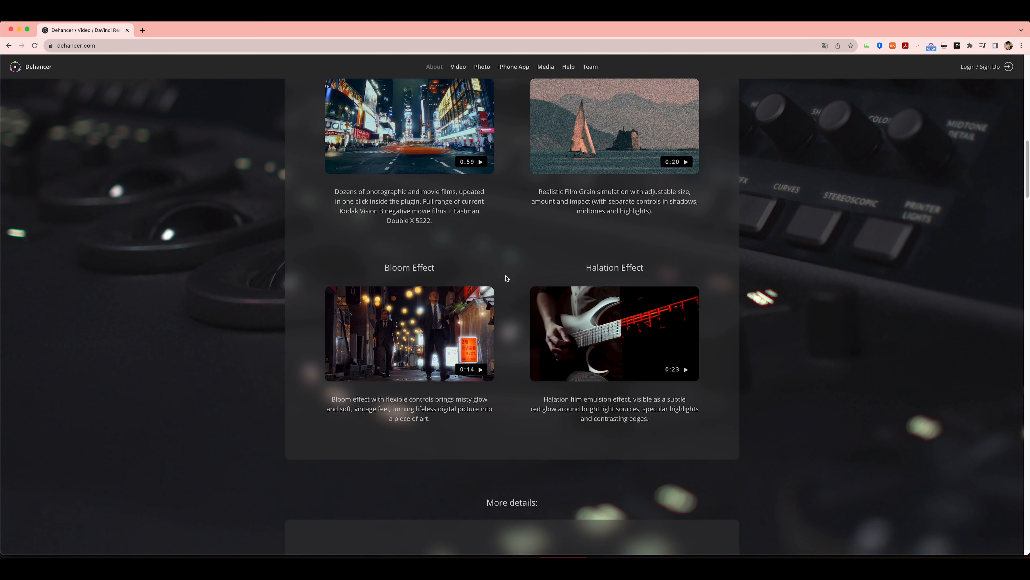
scroll(504, 283, up, 3)
scroll(511, 201, down, 15)
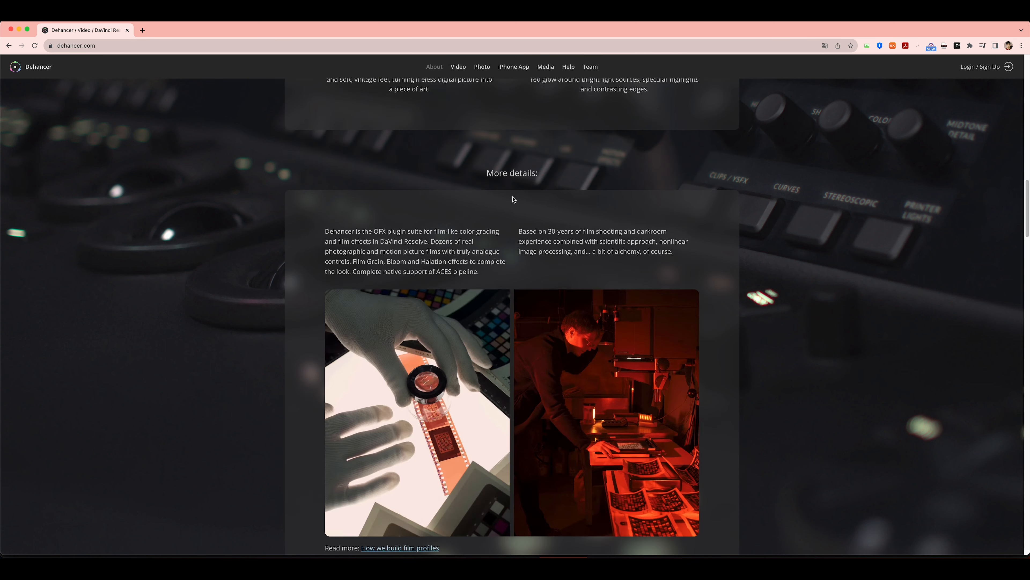
scroll(231, 227, up, 20)
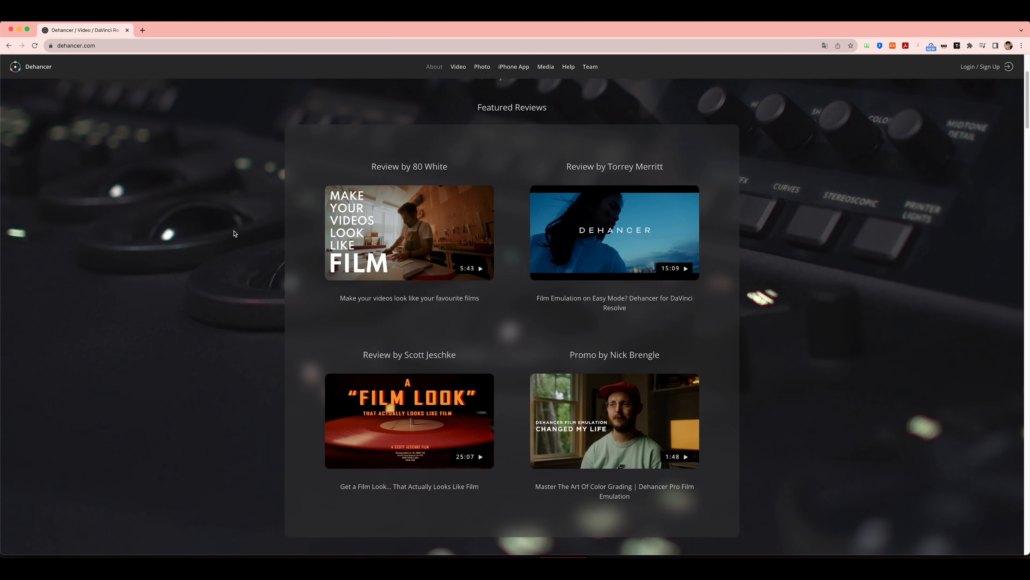
Open the store page for the DaVinci Resolve video plugins and review Dehancer Pro's included tools and licence prices.
click(458, 67)
scroll(226, 356, down, 3)
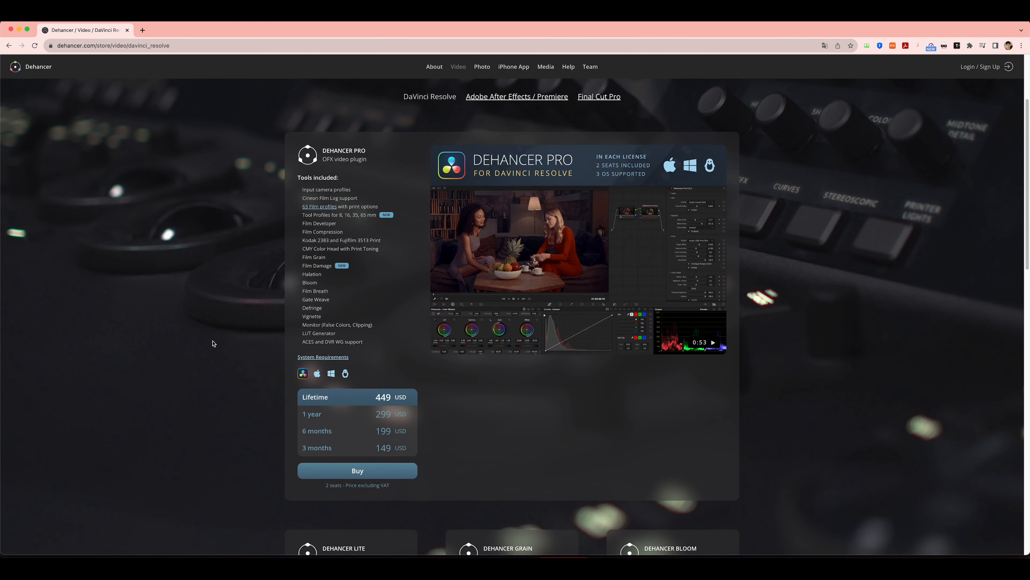
scroll(217, 345, down, 6)
scroll(223, 351, up, 4)
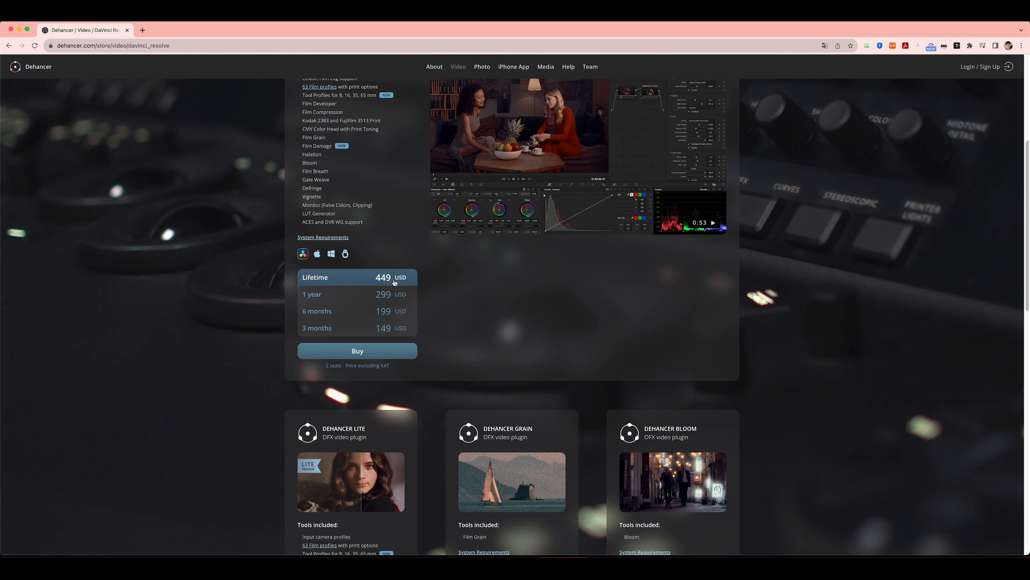
scroll(440, 326, down, 4)
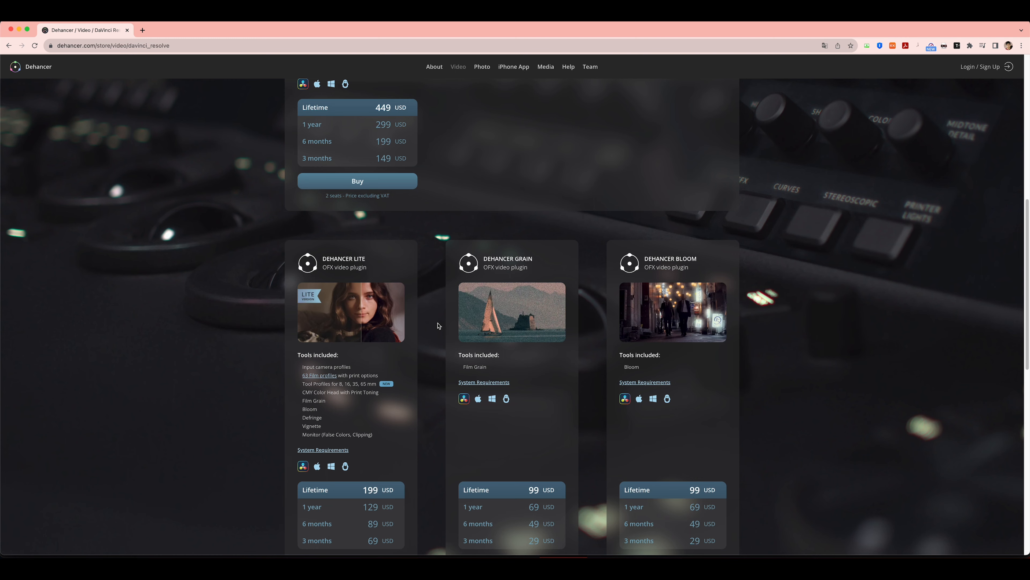
Review the included tools and prices of the Dehancer Lite, Grain, Bloom, Breath, Halation and Monitor plugins.
scroll(431, 326, down, 2)
scroll(428, 325, down, 2)
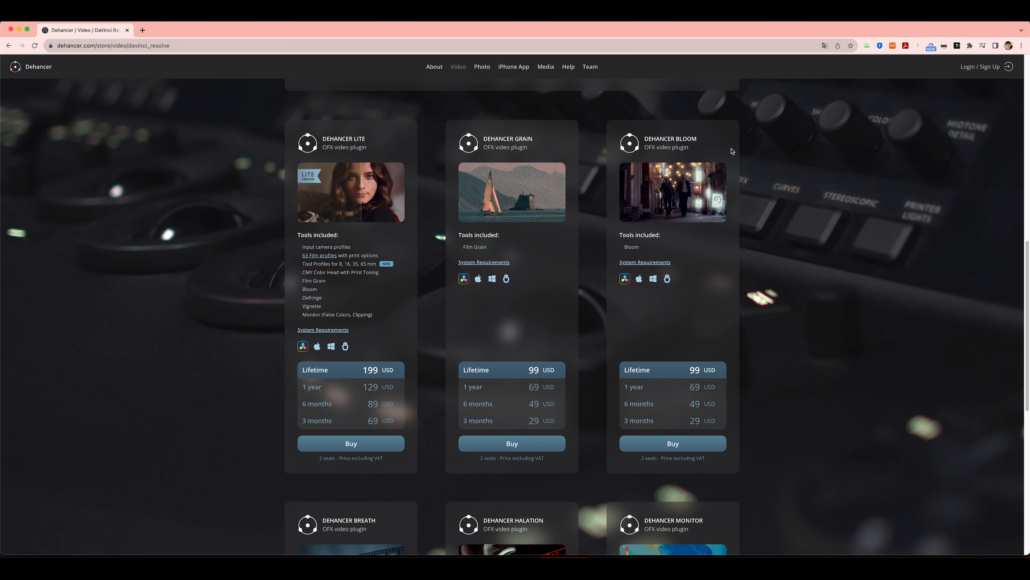
scroll(589, 343, down, 2)
scroll(372, 434, down, 2)
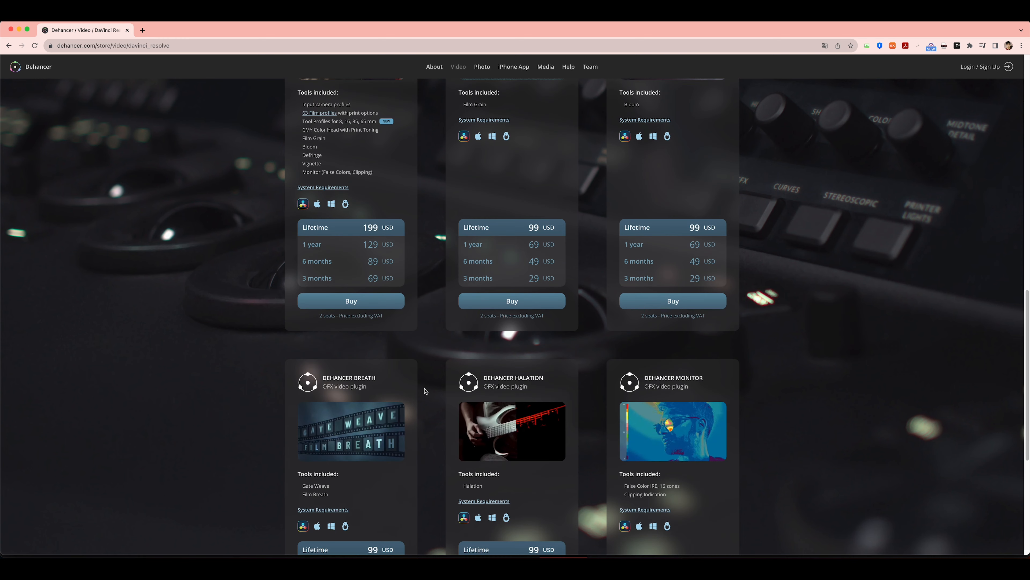
scroll(426, 392, down, 2)
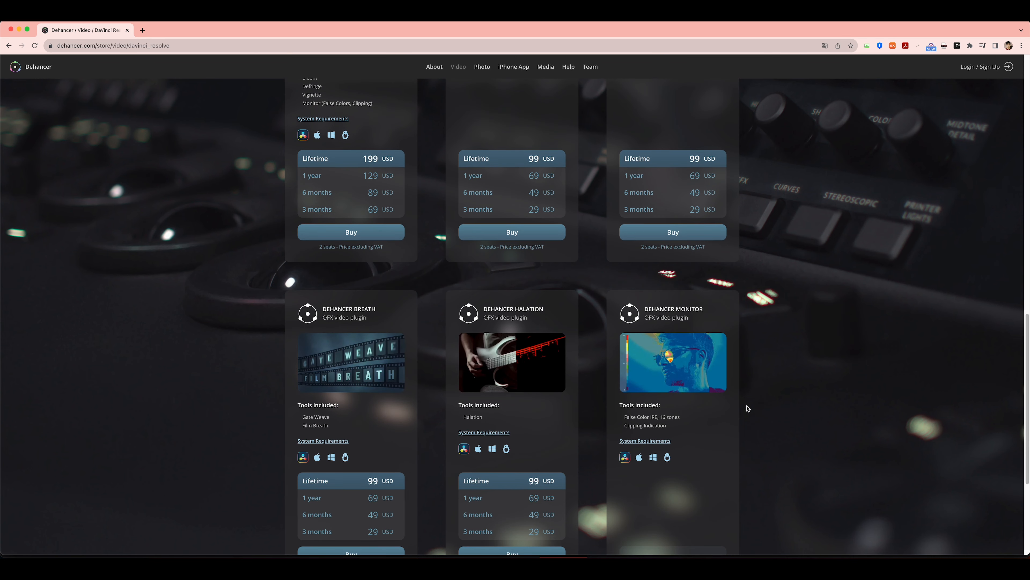
scroll(784, 486, down, 5)
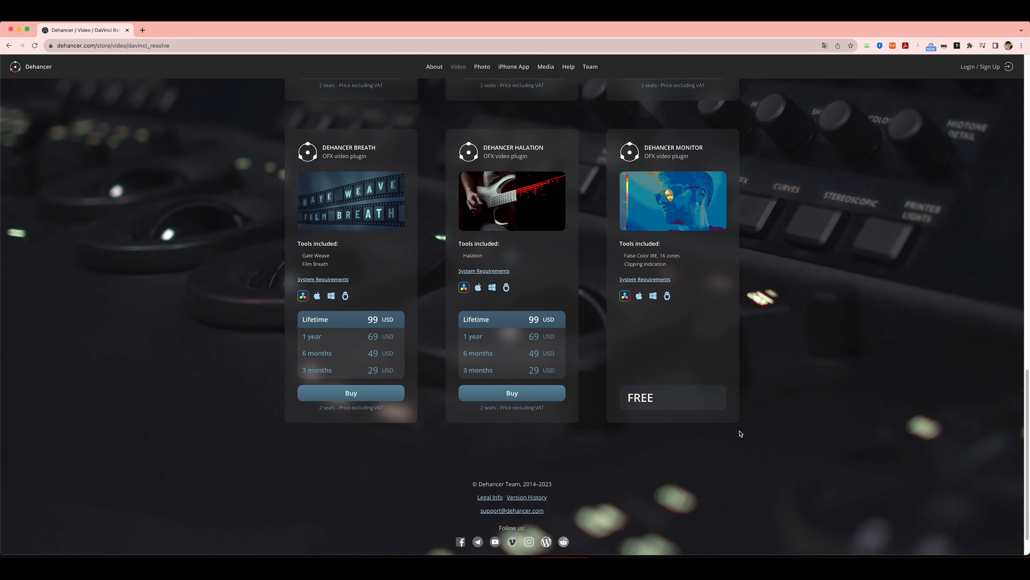
scroll(740, 430, up, 1)
scroll(750, 444, up, 2)
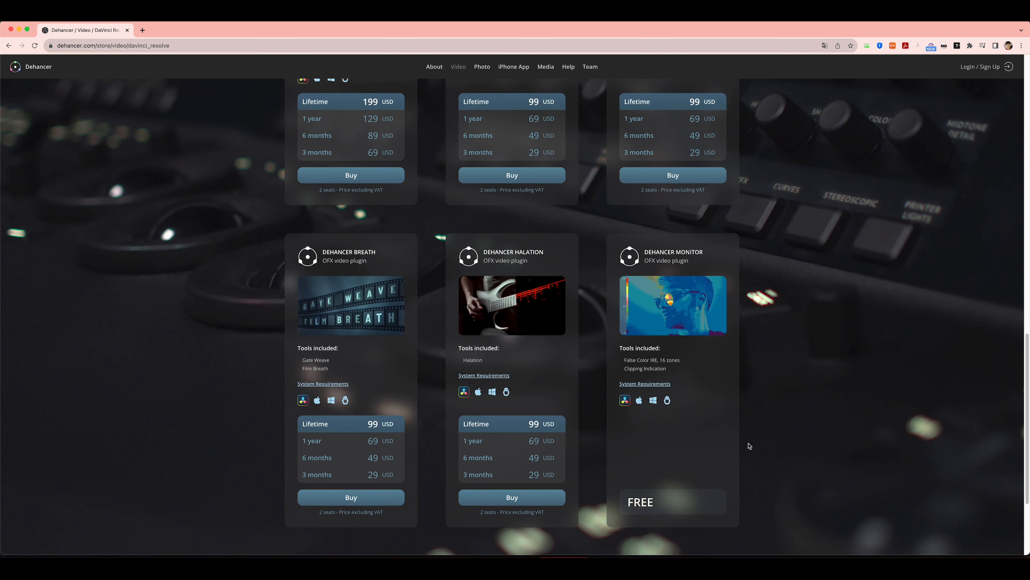
scroll(747, 447, up, 10)
Compare the smaller Dehancer plugins once more with Dehancer Pro's tool list and licence options.
scroll(608, 446, down, 2)
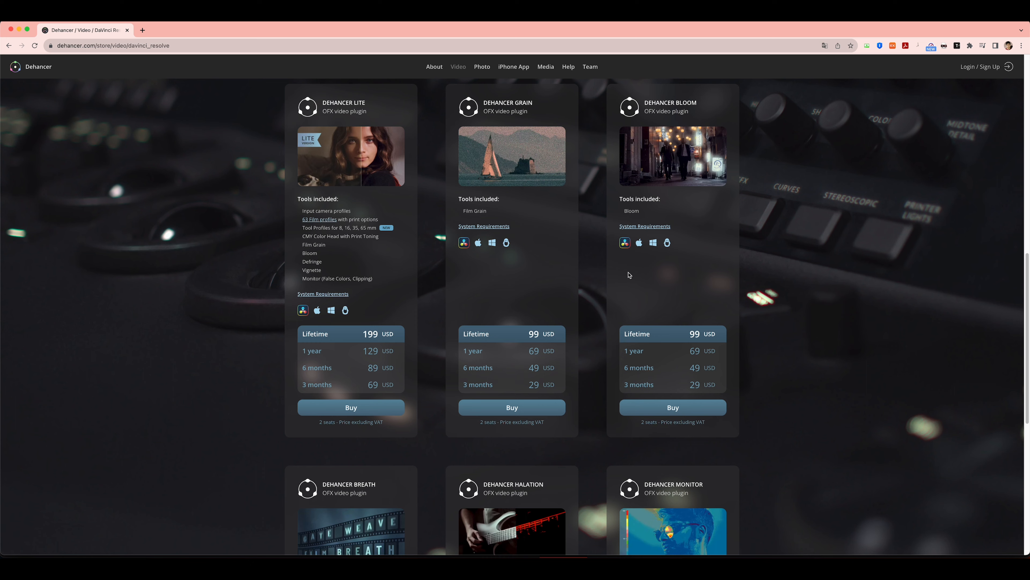
scroll(601, 280, down, 2)
scroll(601, 283, down, 2)
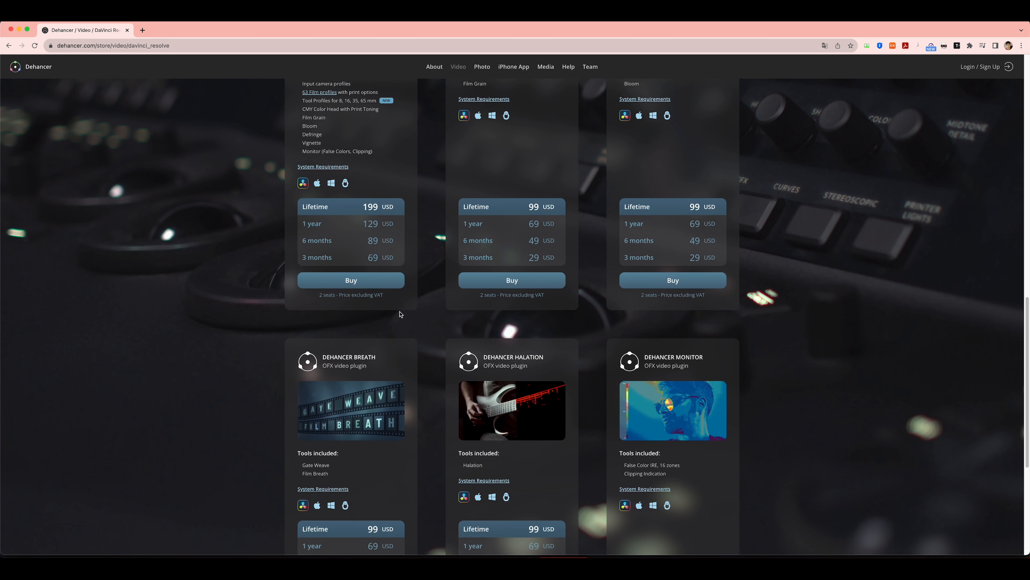
scroll(404, 371, down, 2)
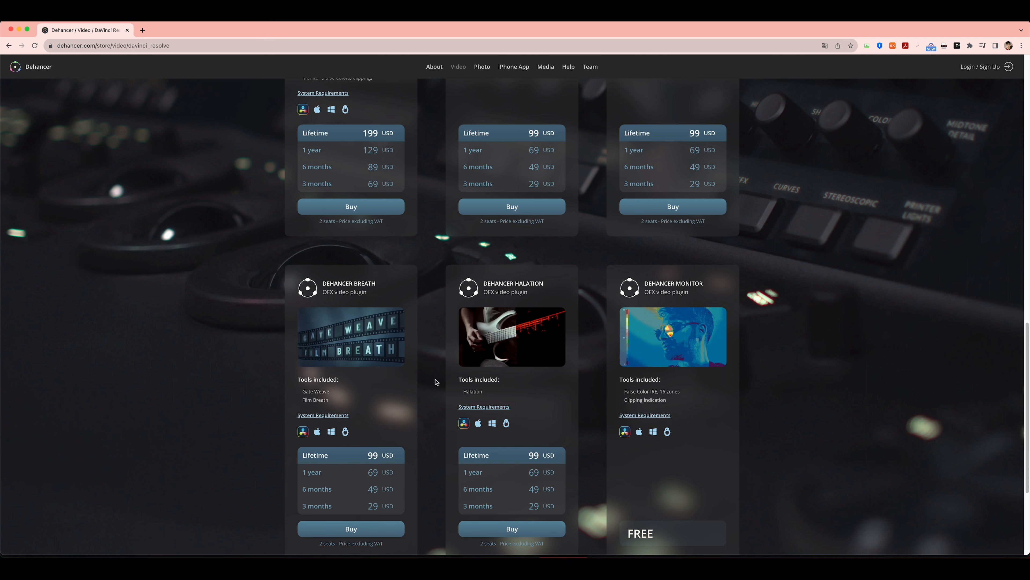
scroll(440, 402, up, 7)
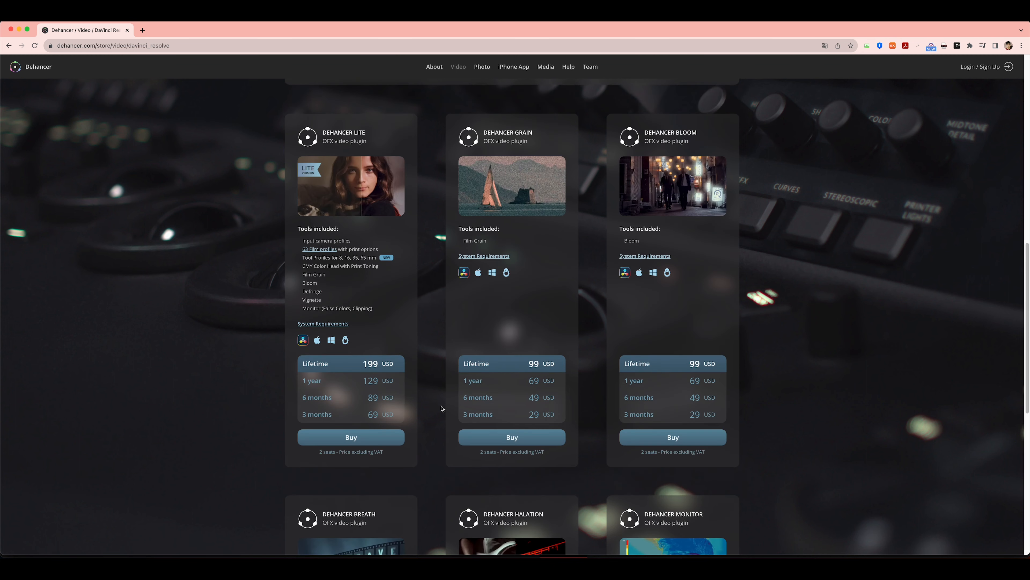
scroll(441, 409, up, 11)
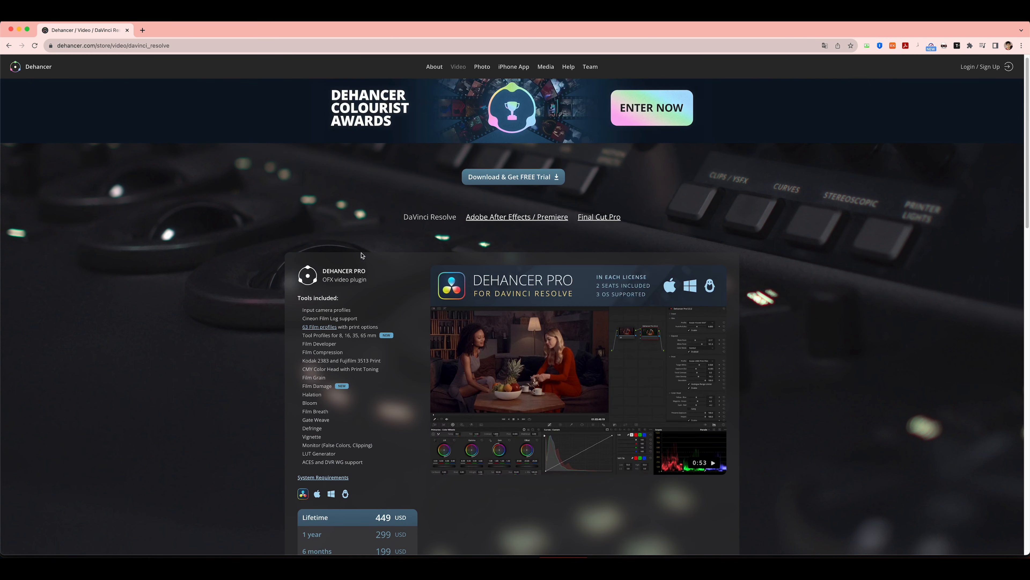
scroll(375, 293, down, 4)
scroll(375, 294, up, 4)
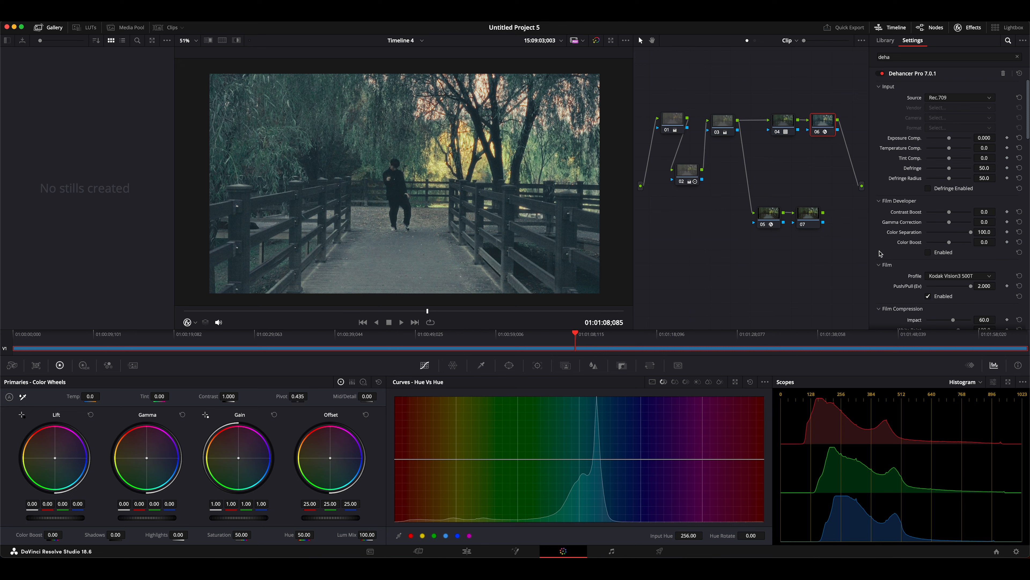
Switch to DaVinci Resolve and look through node 06's Dehancer Pro settings from Input down to Options.
scroll(880, 254, down, 15)
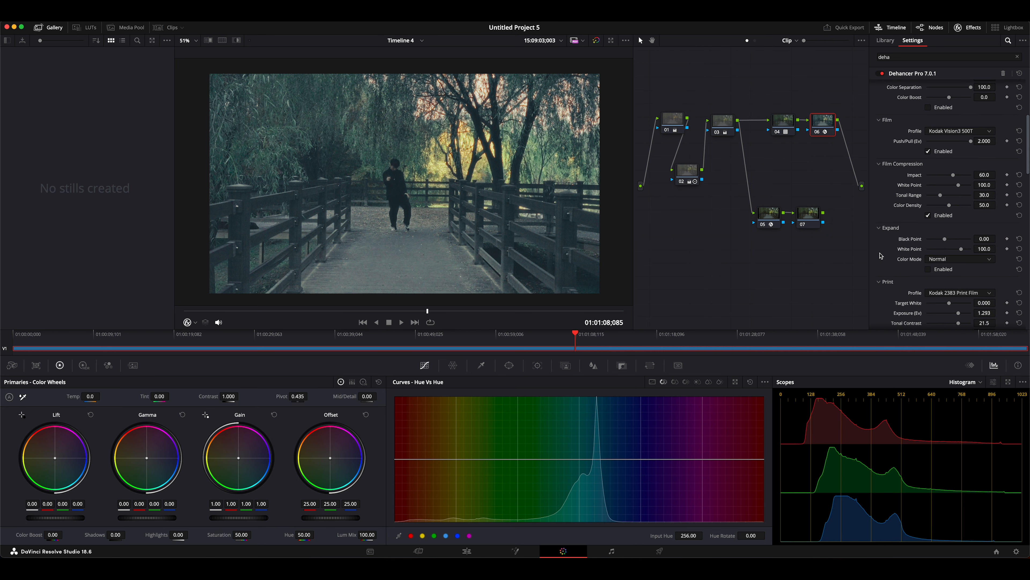
scroll(883, 261, down, 3)
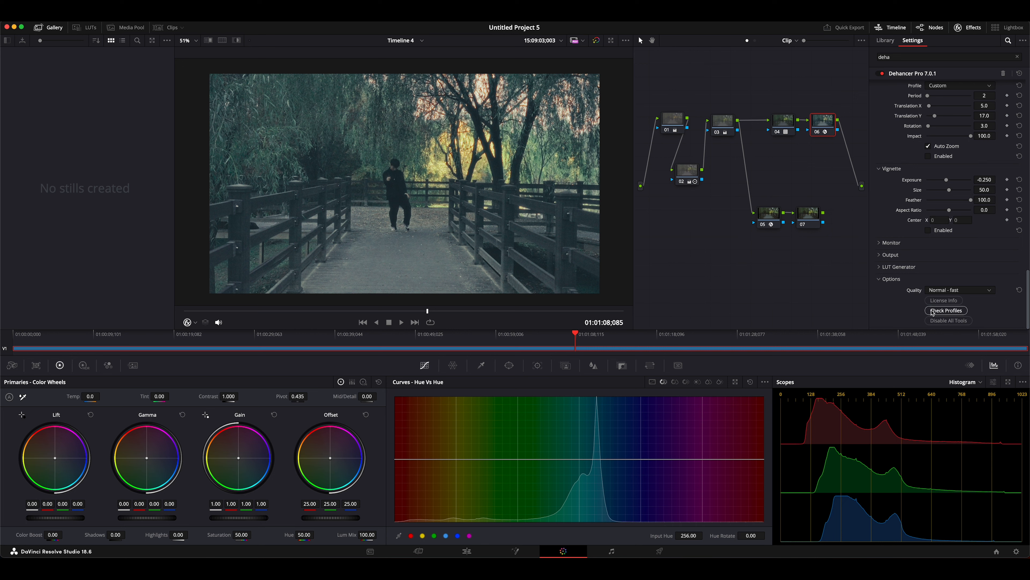
scroll(880, 317, up, 2)
scroll(881, 317, up, 15)
scroll(887, 319, down, 5)
scroll(887, 294, down, 10)
scroll(907, 312, up, 15)
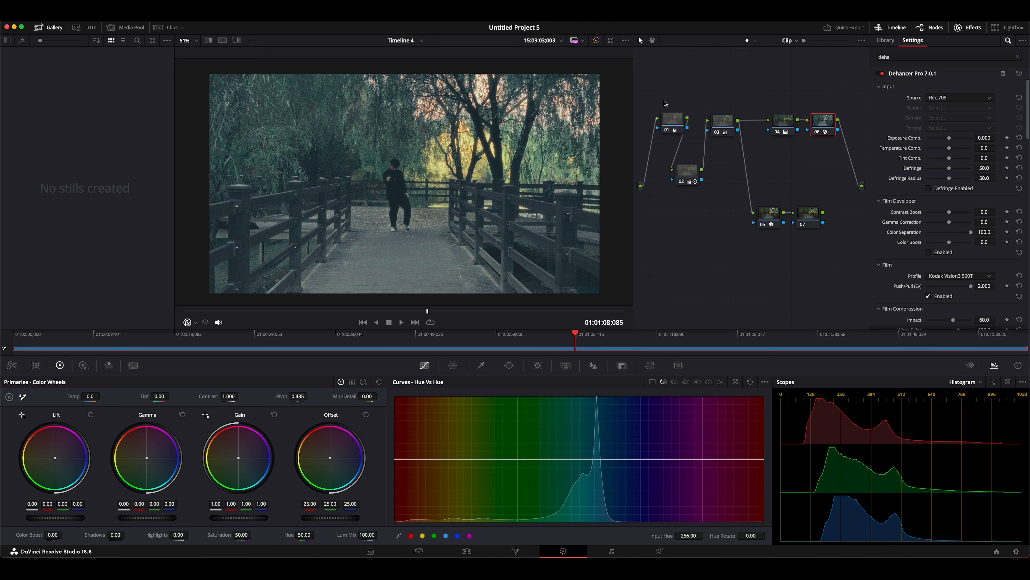
Inspect the correction nodes 01 to 04 one by one, and select nodes 01, 02 and 03 as a group.
click(675, 125)
click(688, 171)
click(723, 123)
click(675, 123)
click(693, 169)
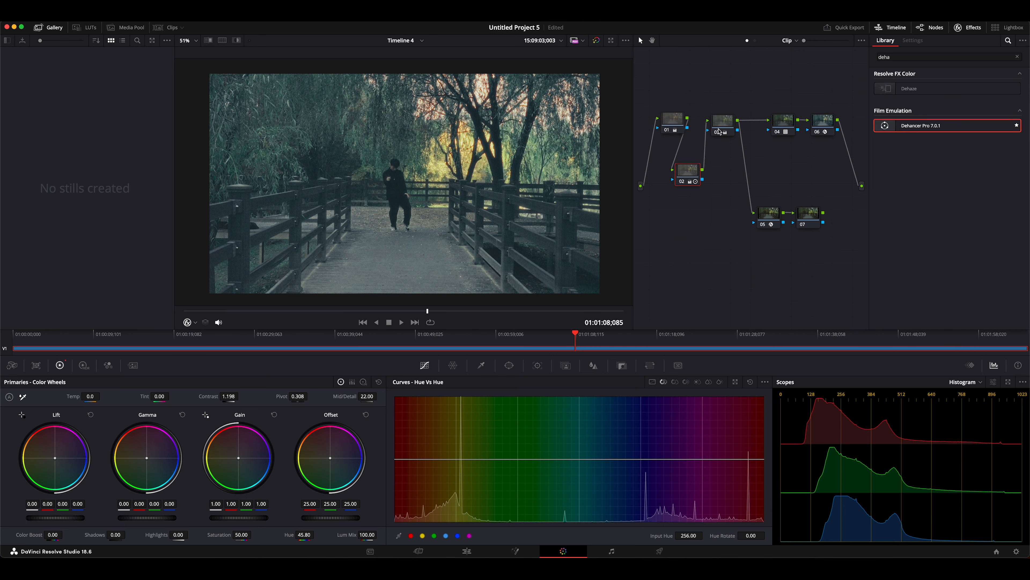
click(723, 124)
click(782, 123)
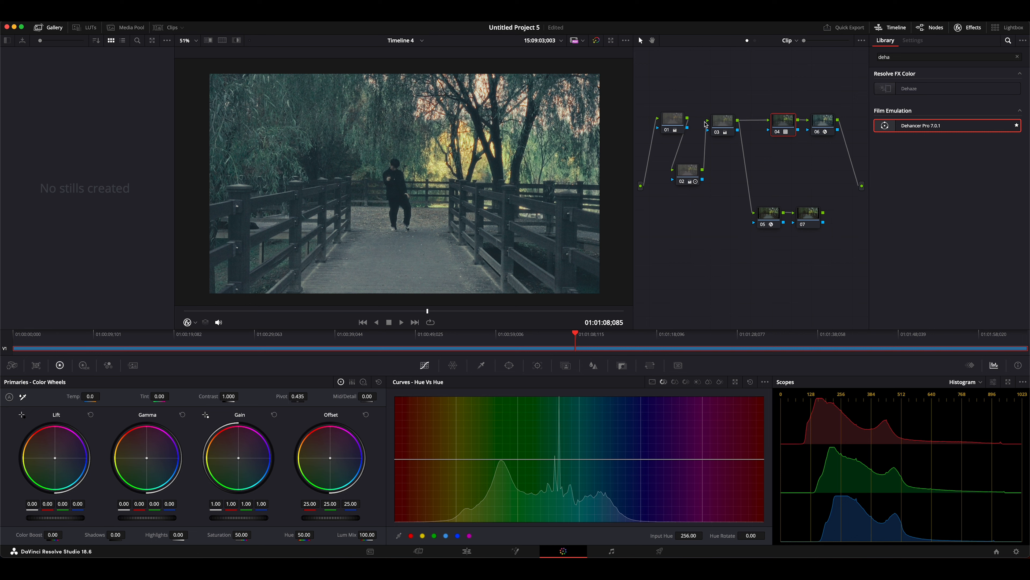
drag(678, 102, 786, 183)
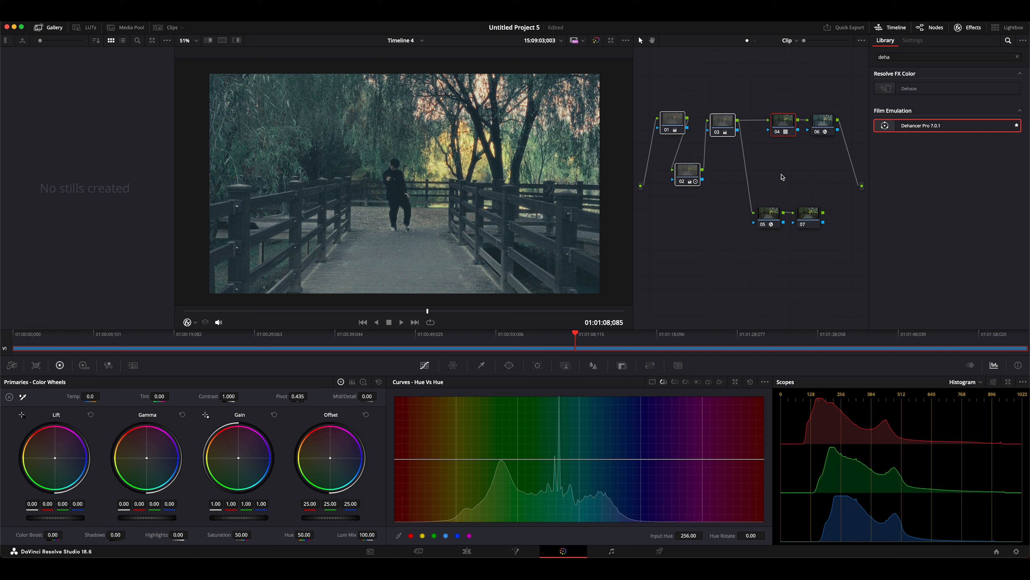
click(771, 157)
Compare the Dehancer input settings of nodes 06 and 05, and examine node 05's available Source and Format options.
click(819, 126)
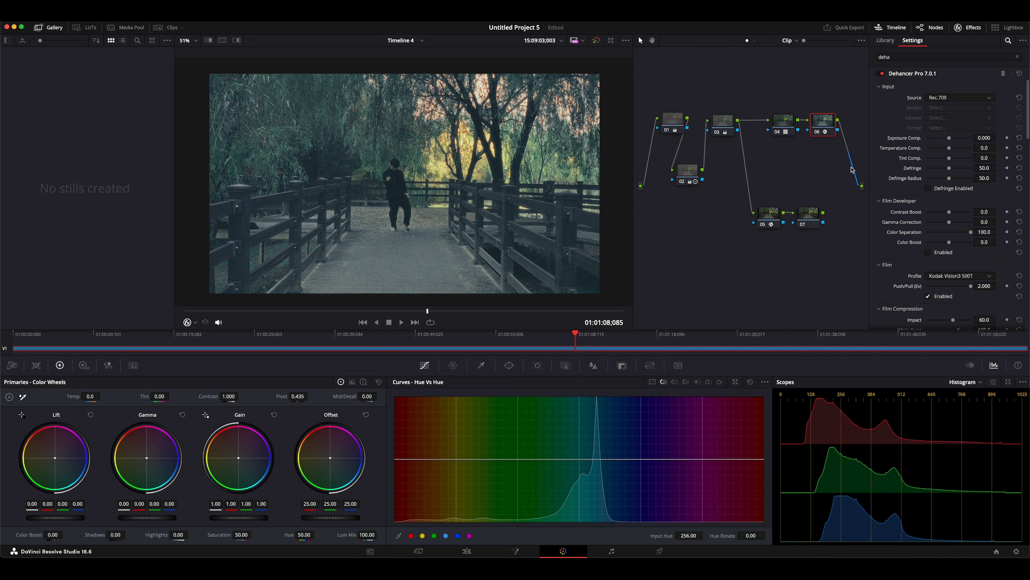
click(773, 216)
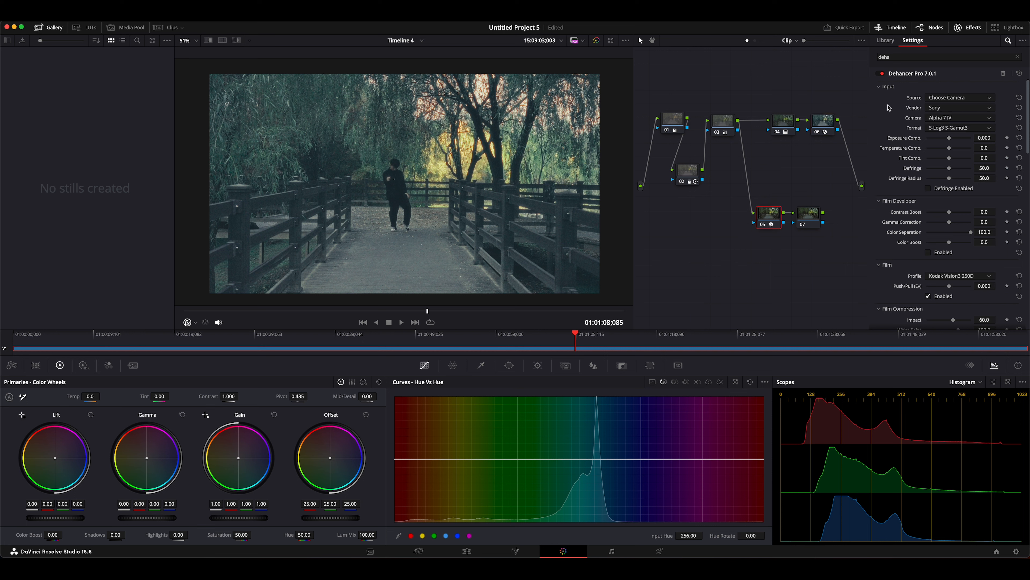
click(948, 99)
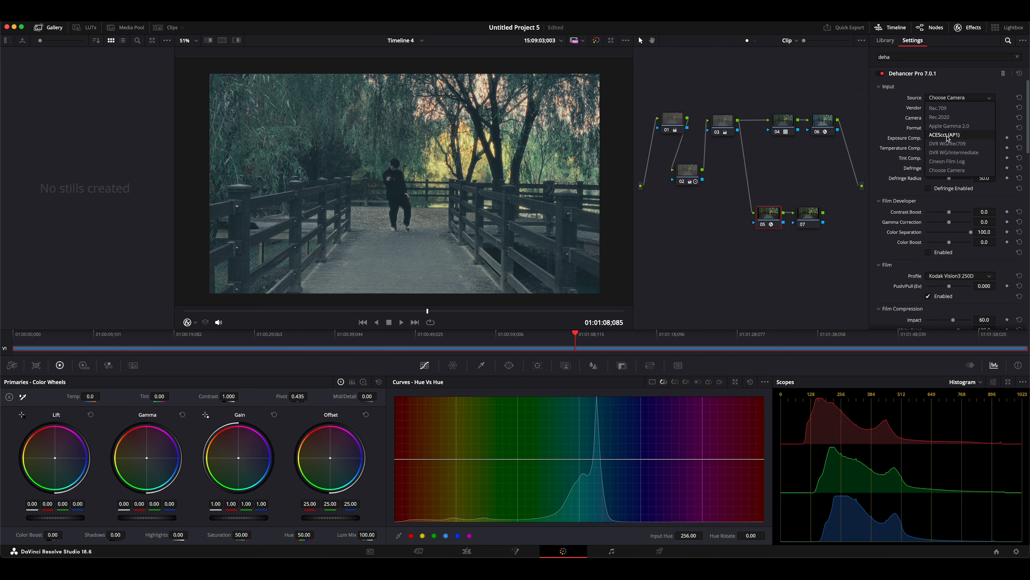
click(763, 268)
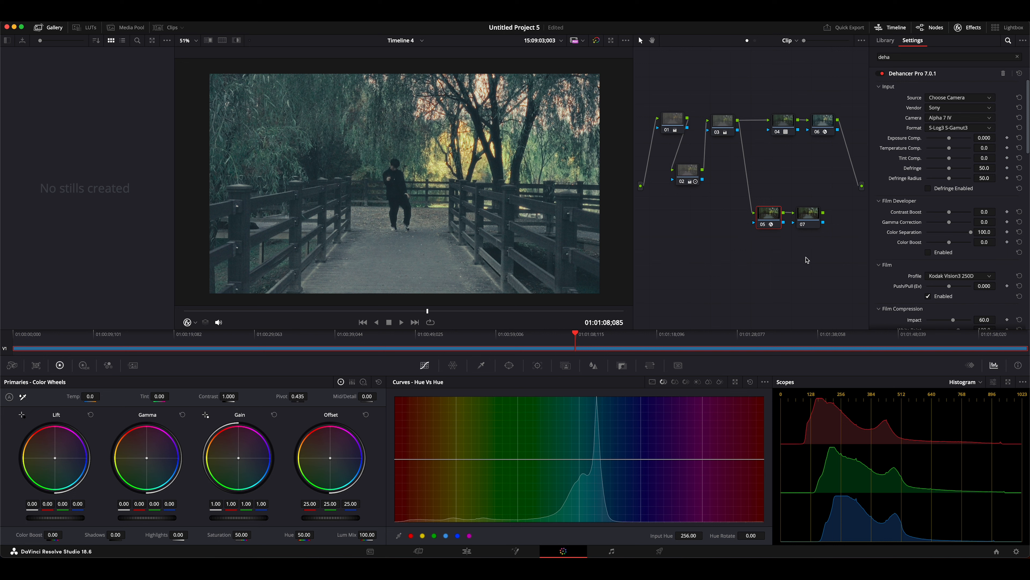
click(938, 128)
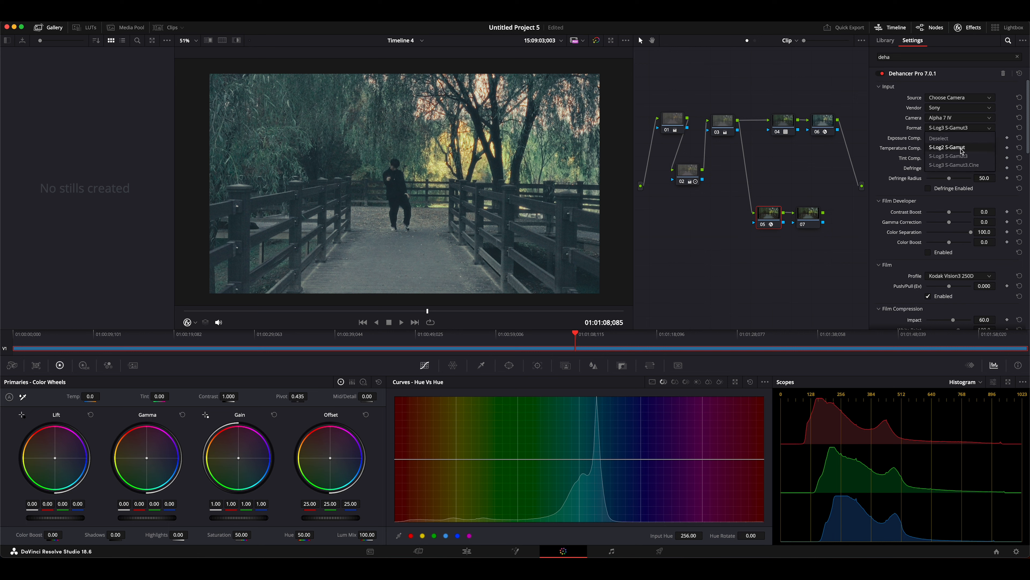
click(952, 128)
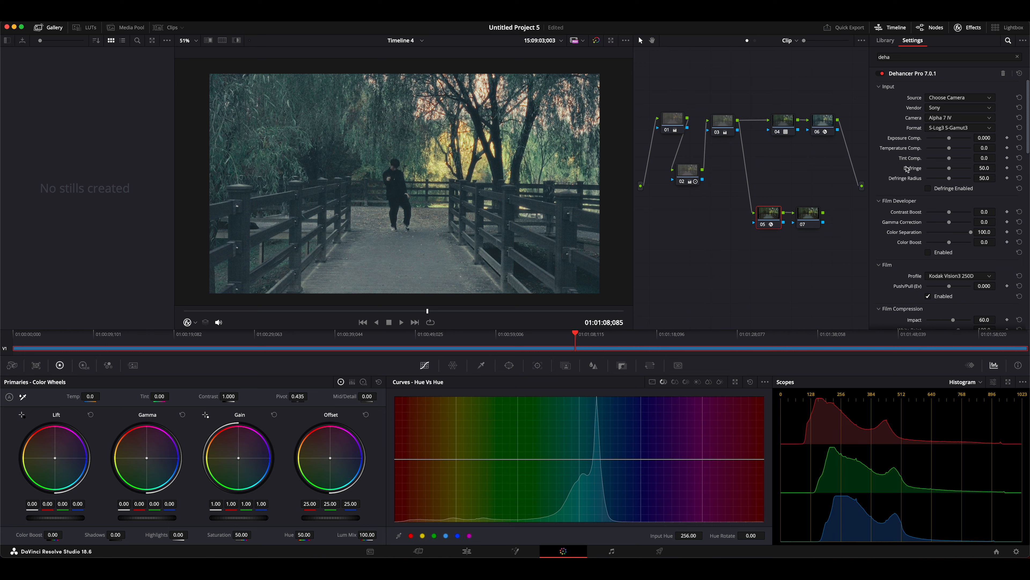
Look through node 05's Dehancer film, grain, halation and bloom settings.
scroll(900, 164, down, 2)
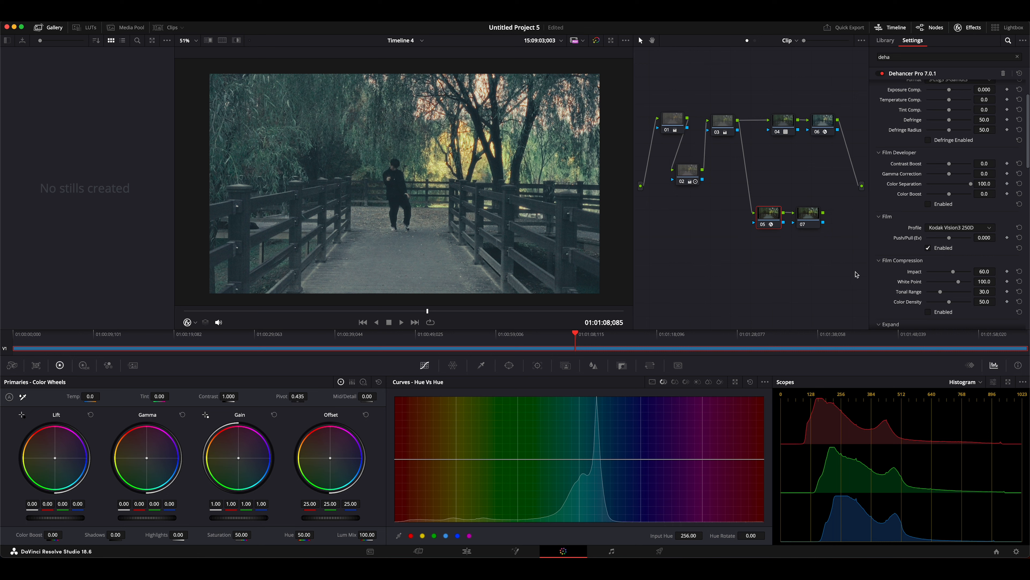
scroll(896, 237, up, 3)
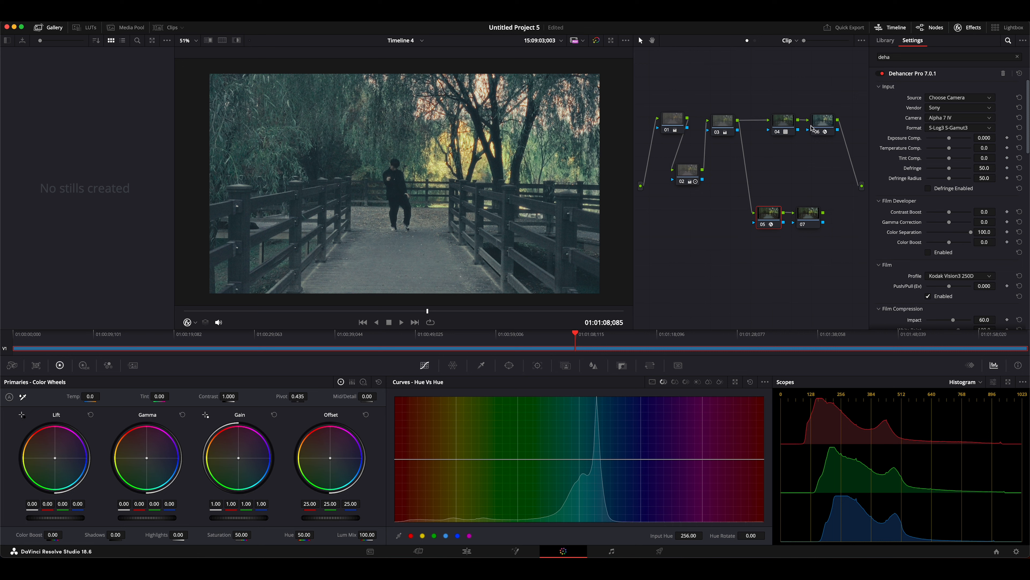
scroll(891, 198, down, 5)
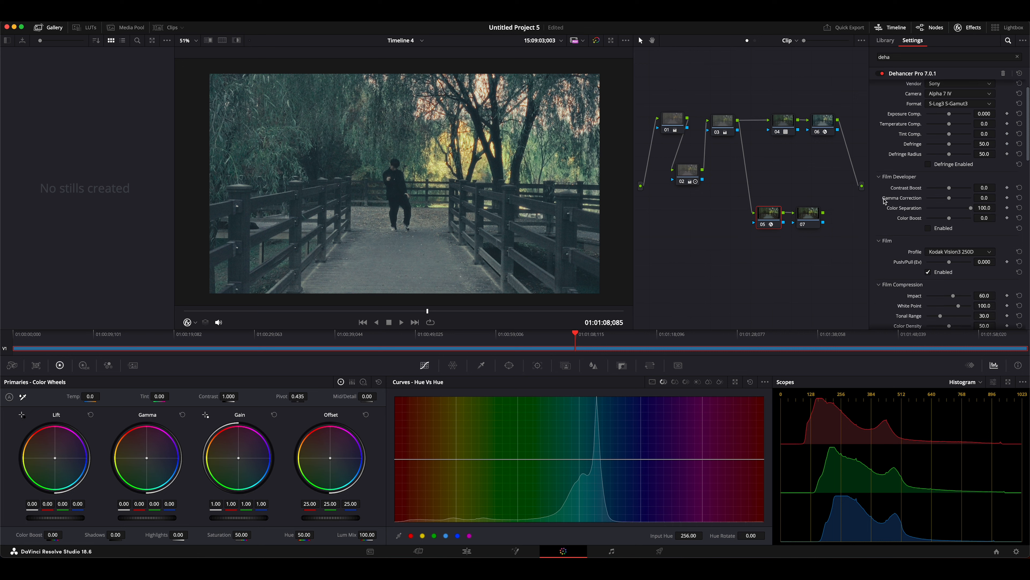
scroll(885, 209, up, 5)
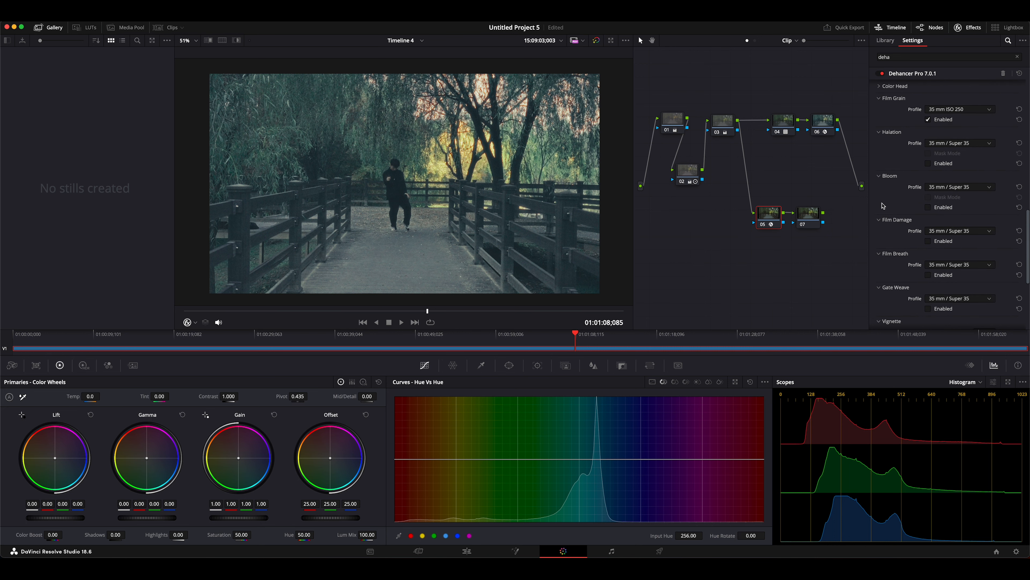
Select node 06 and review its Dehancer settings from Input through Film, Film Compression, Expand and Print to Film Grain.
click(822, 124)
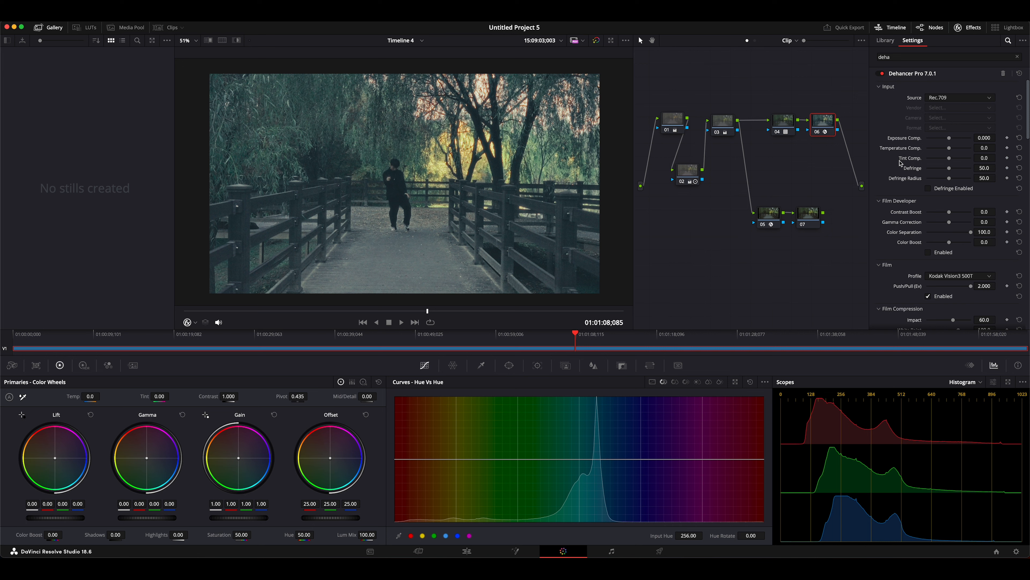
scroll(903, 168, down, 5)
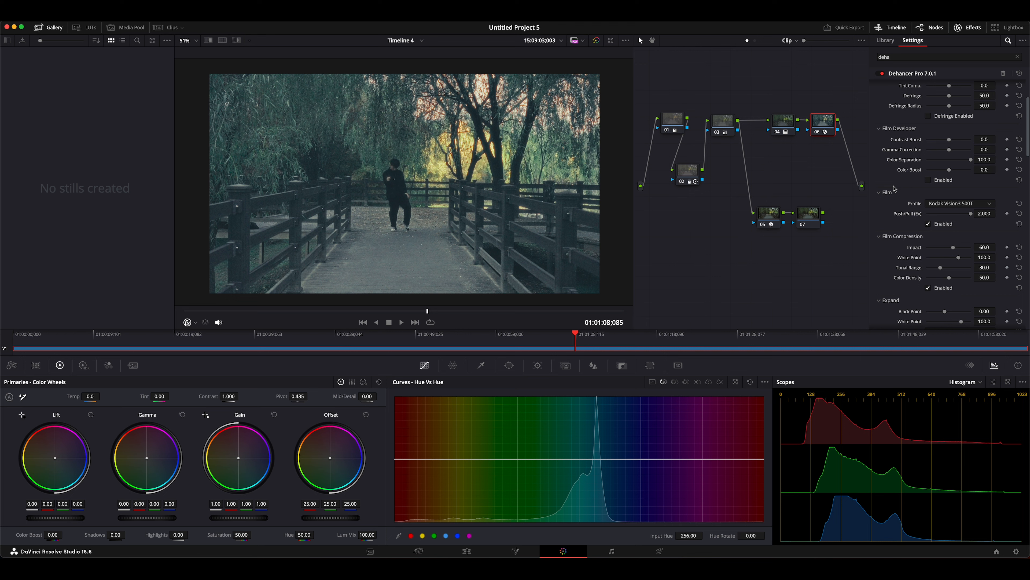
scroll(894, 189, up, 4)
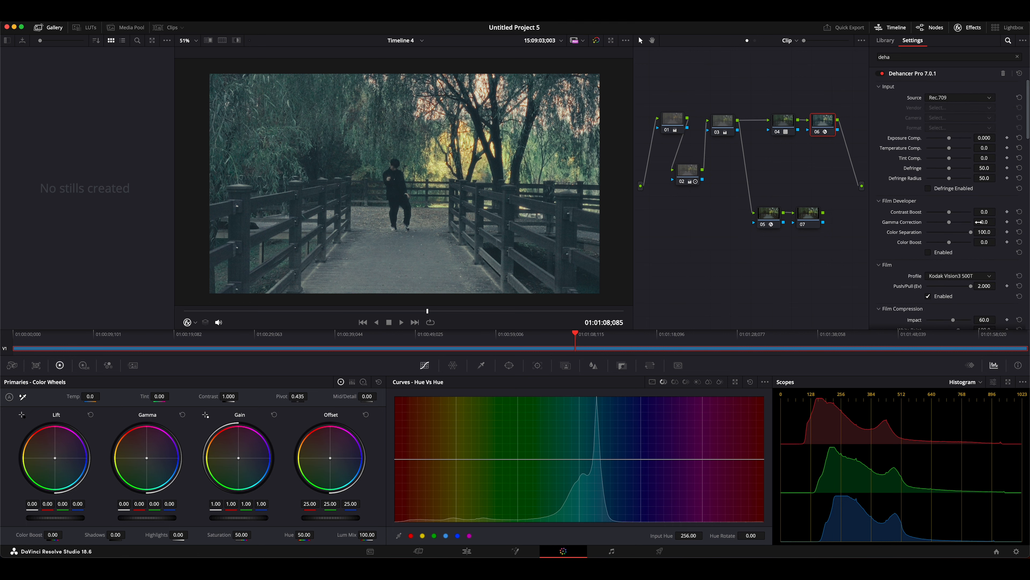
scroll(913, 243, down, 10)
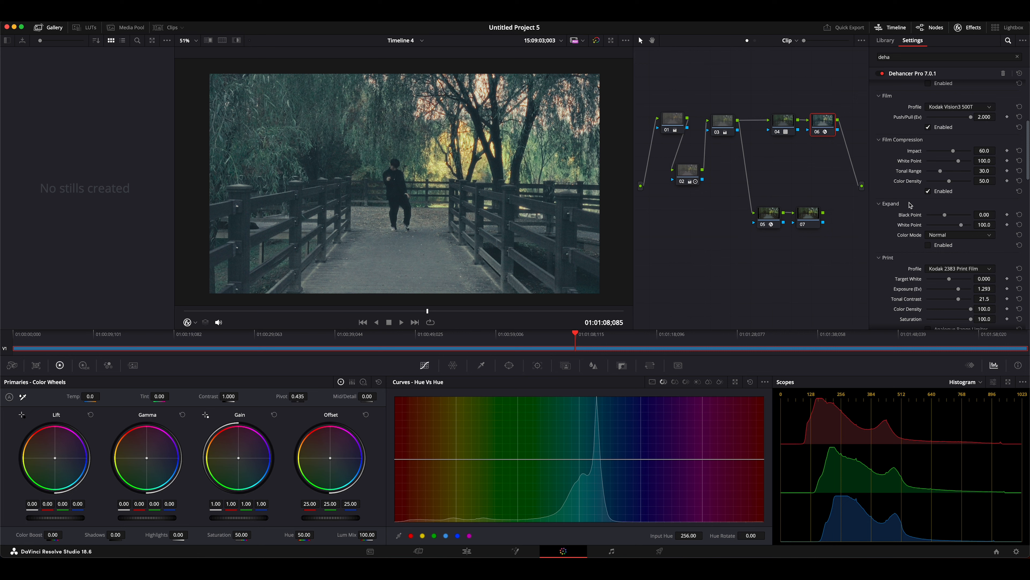
scroll(897, 259, down, 3)
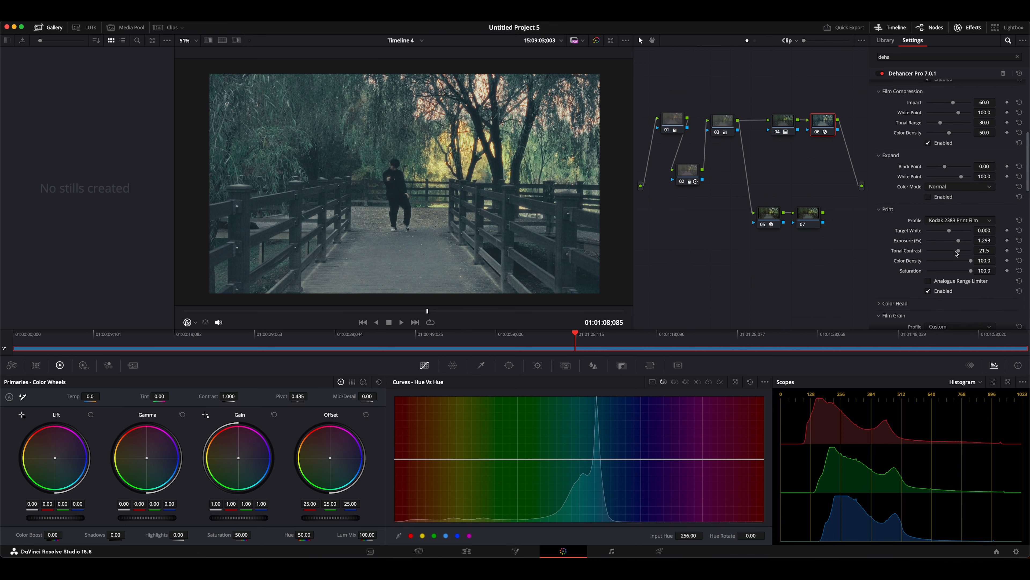
scroll(898, 209, up, 6)
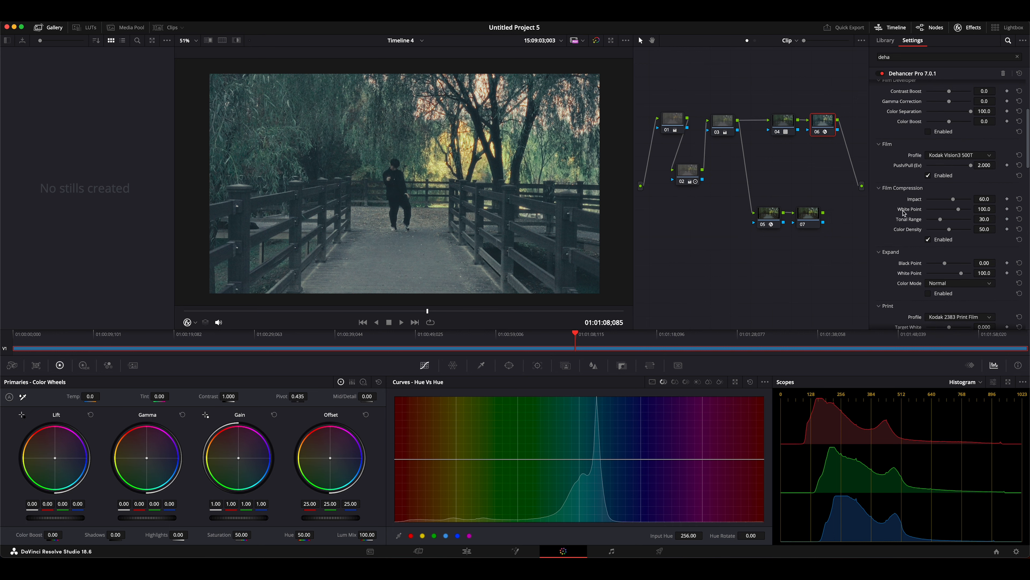
scroll(901, 223, down, 7)
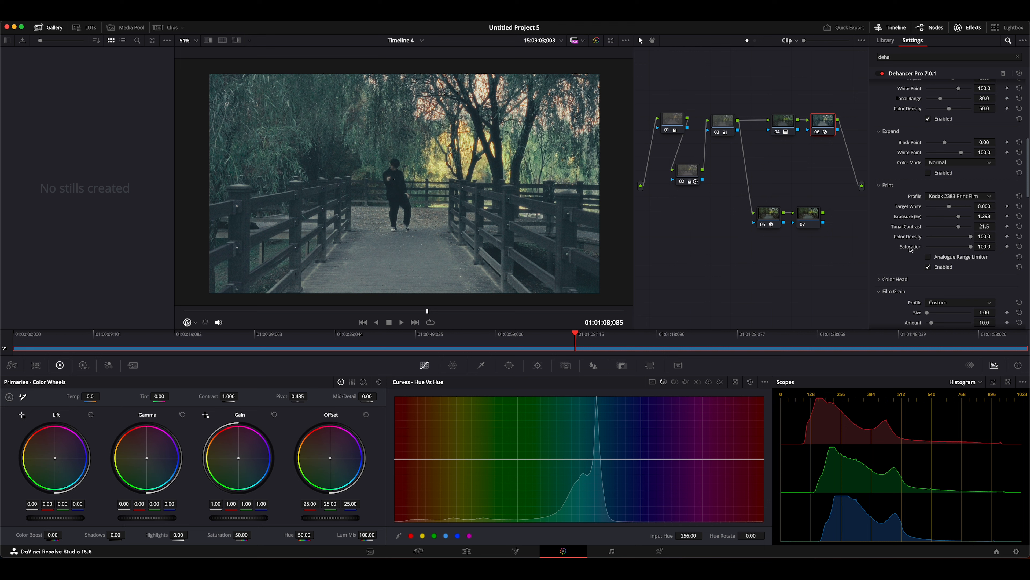
scroll(898, 250, down, 5)
scroll(897, 253, up, 3)
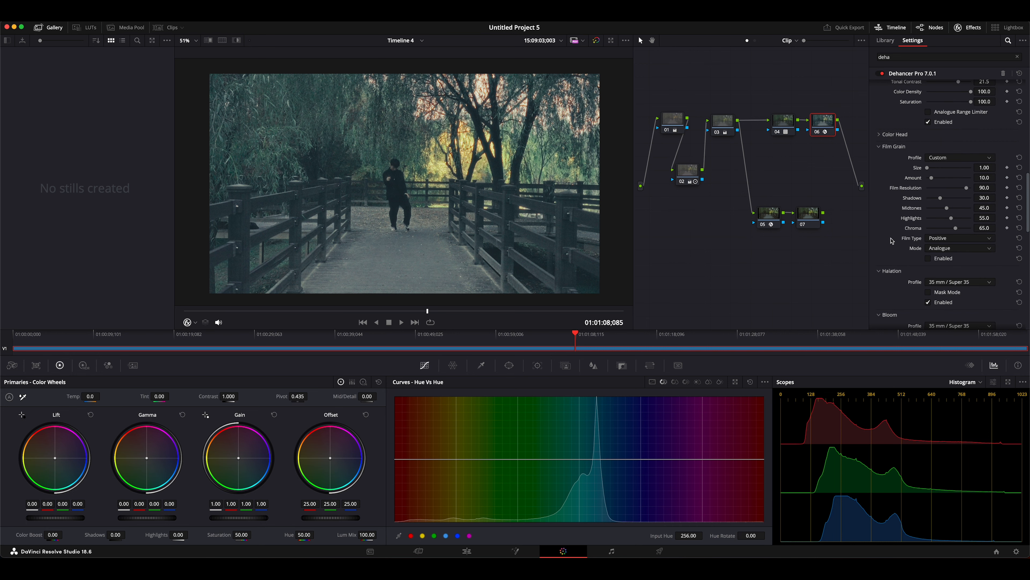
scroll(892, 242, up, 12)
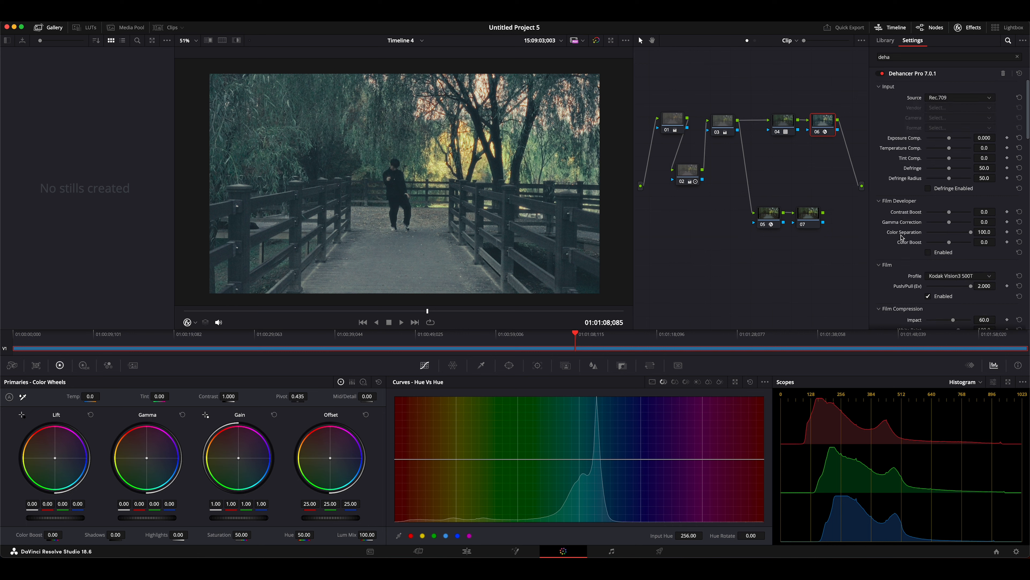
scroll(909, 230, down, 3)
scroll(910, 230, down, 4)
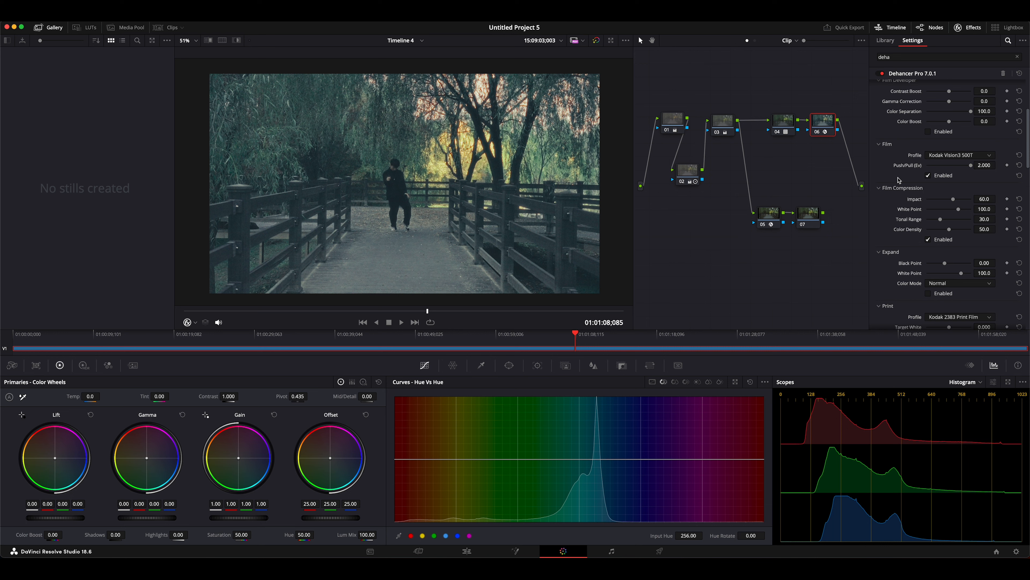
scroll(898, 180, down, 2)
scroll(885, 260, down, 2)
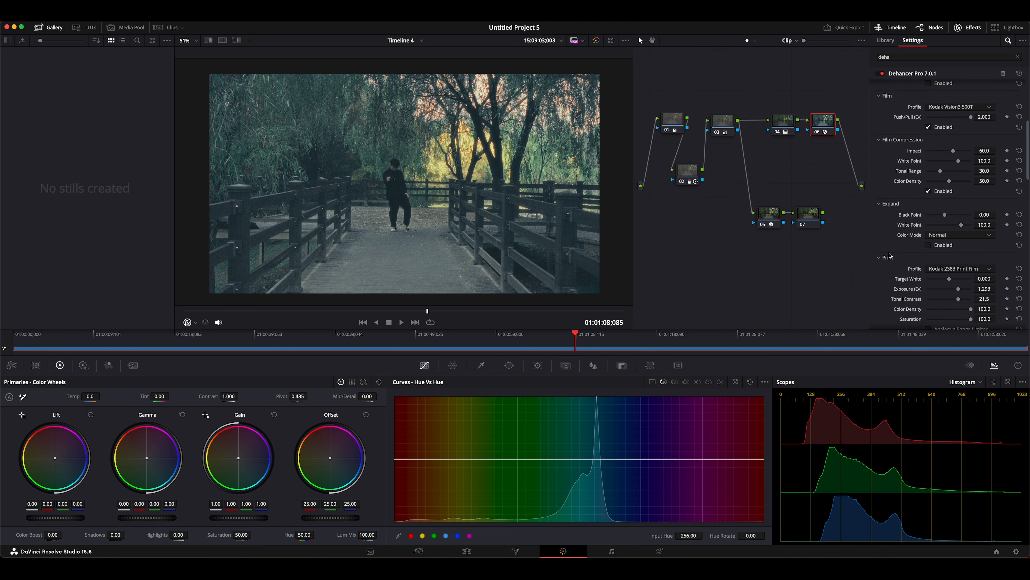
Browse the film stocks available as Film profiles in node 06's Dehancer settings, keeping Kodak Vision3 500T.
scroll(896, 241, up, 2)
click(939, 130)
scroll(971, 194, up, 10)
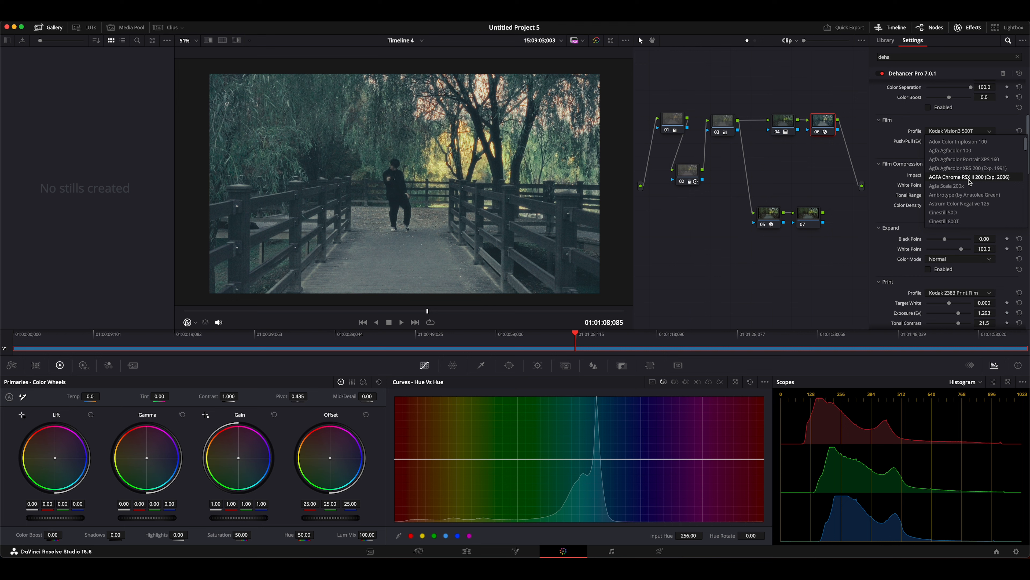
click(940, 133)
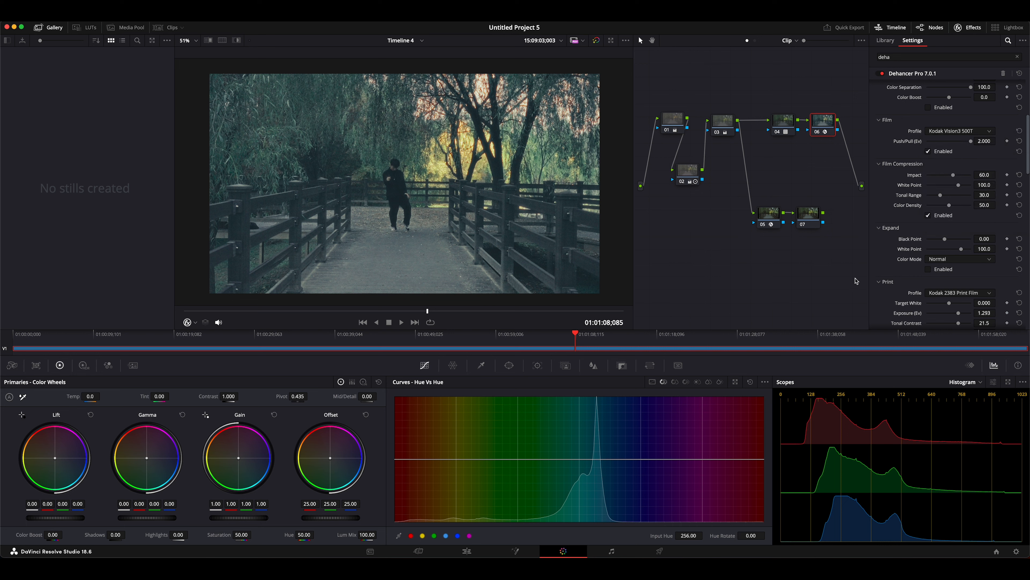
click(953, 131)
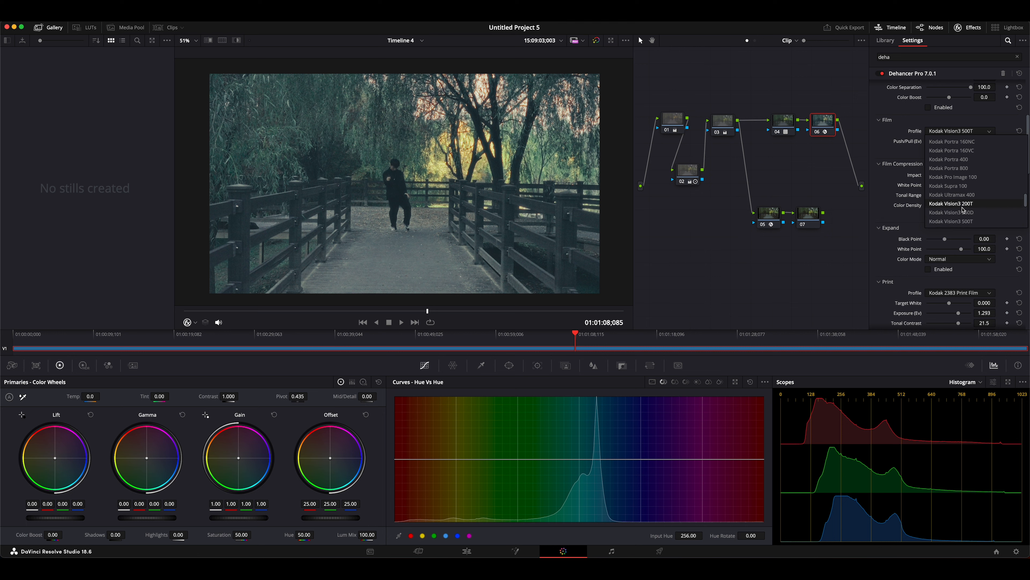
scroll(967, 206, up, 1)
scroll(967, 206, up, 5)
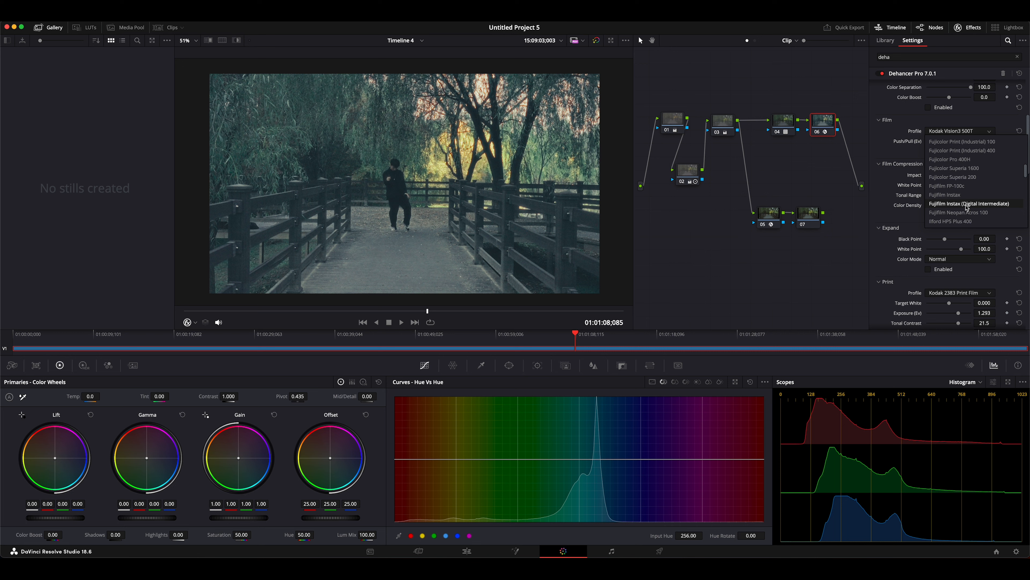
scroll(967, 206, up, 5)
scroll(968, 203, up, 2)
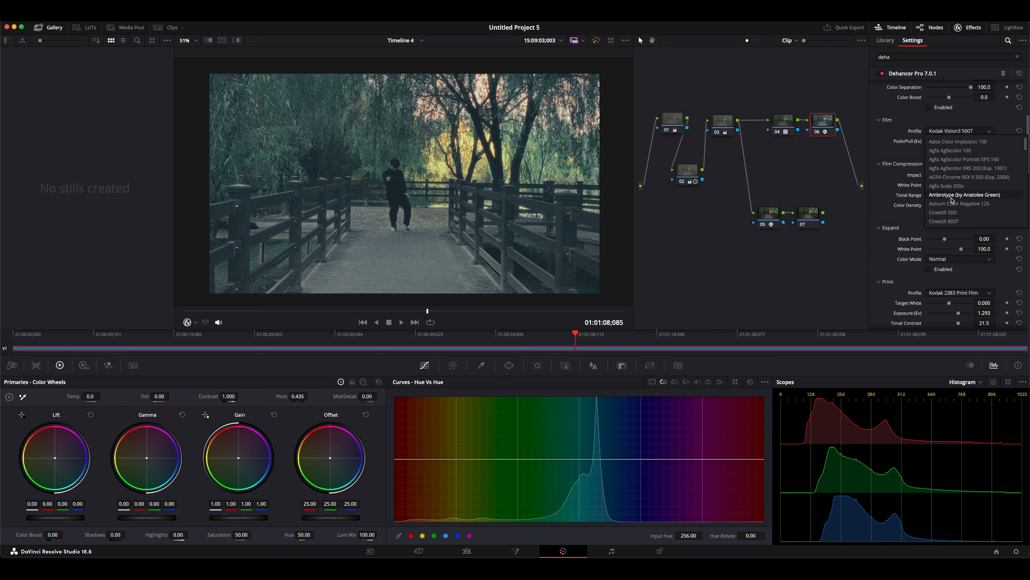
scroll(952, 195, down, 5)
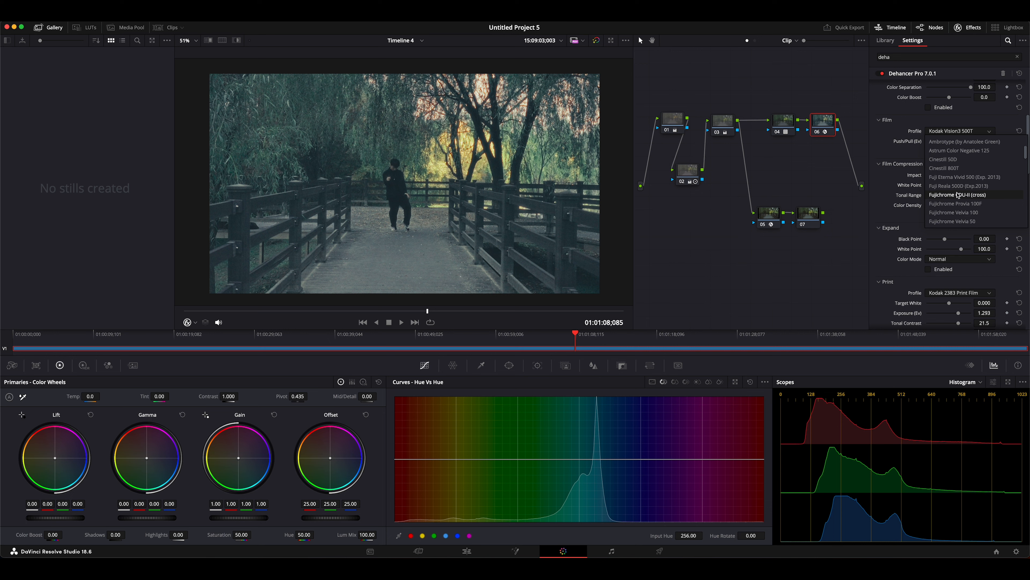
scroll(959, 183, up, 3)
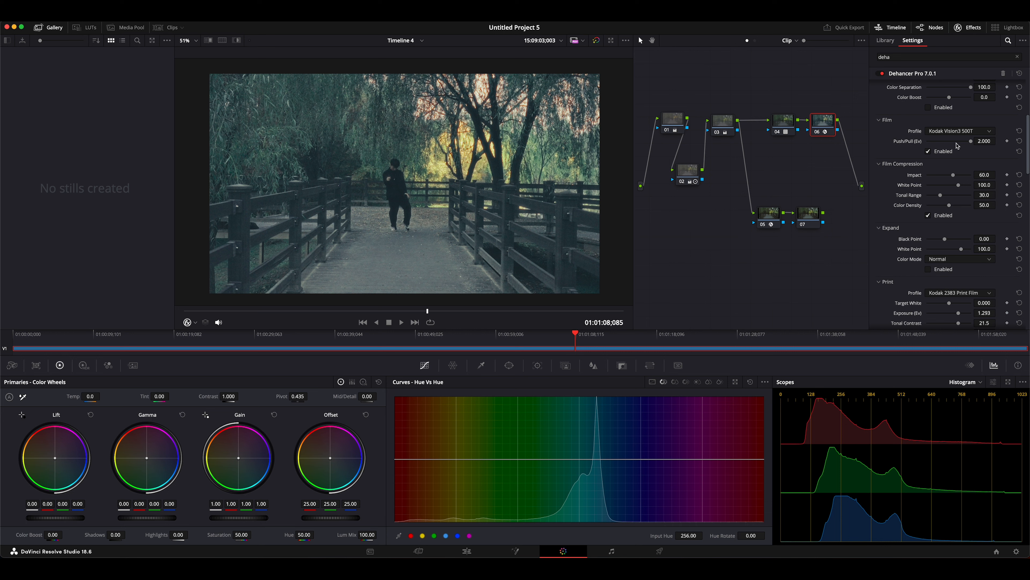
Try the Film section's Push/Pull at its -2.000 extreme, return it to 2.000, and save the project along the way.
mouse_move(972, 142)
mouse_down()
mouse_move(901, 148)
mouse_move(978, 153)
mouse_up()
drag(949, 142, 975, 143)
key(super+s)
drag(972, 142, 905, 147)
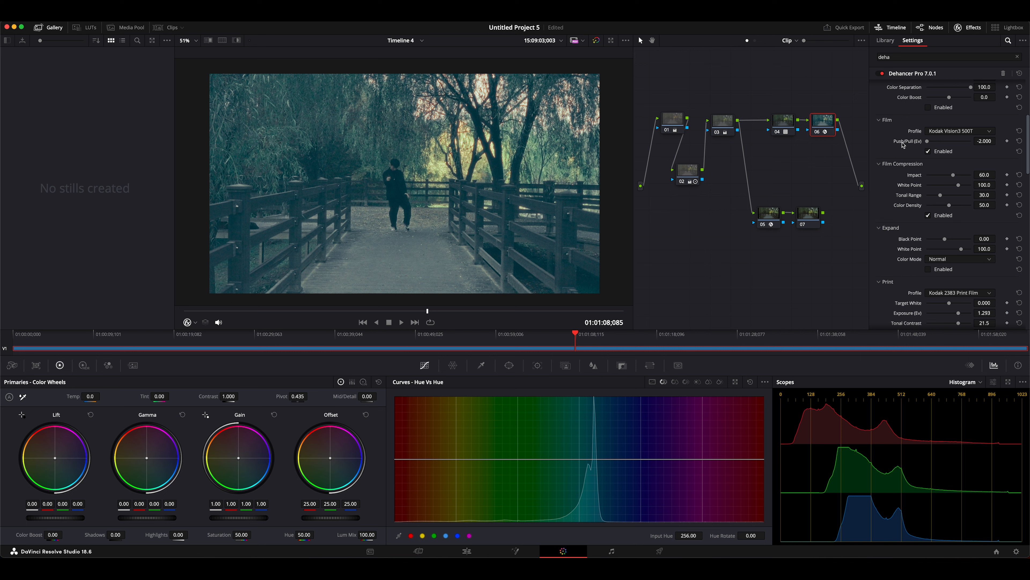
drag(928, 143, 993, 141)
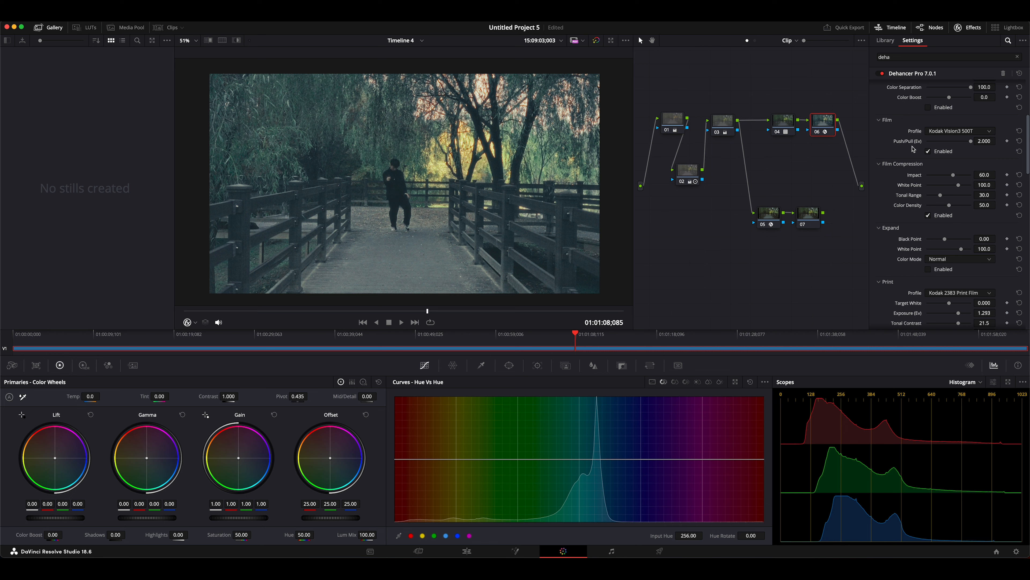
Look through the Kodak, Fuji and other Film profiles again without changing the selected stock, and save the project.
click(960, 131)
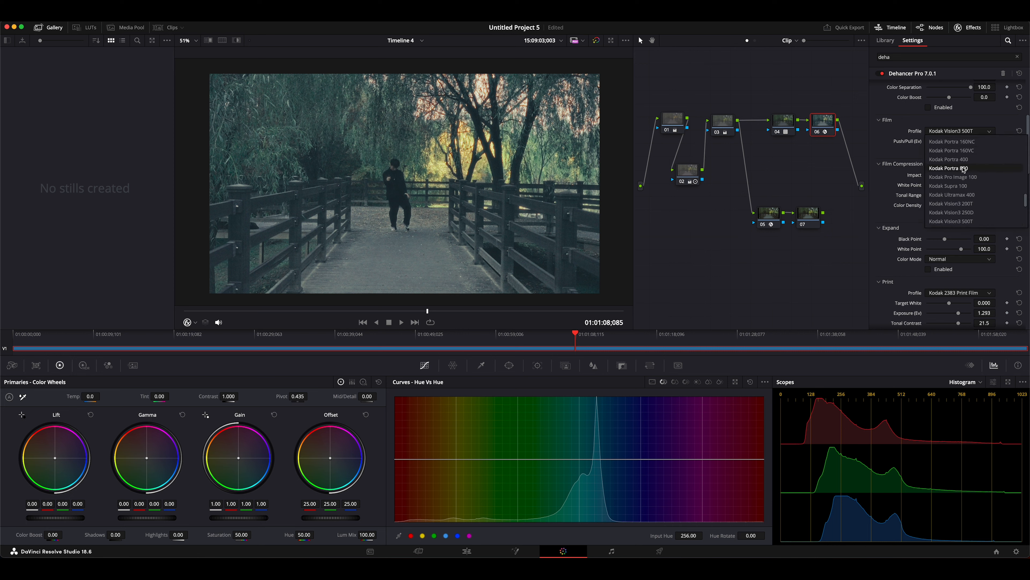
scroll(989, 186, up, 3)
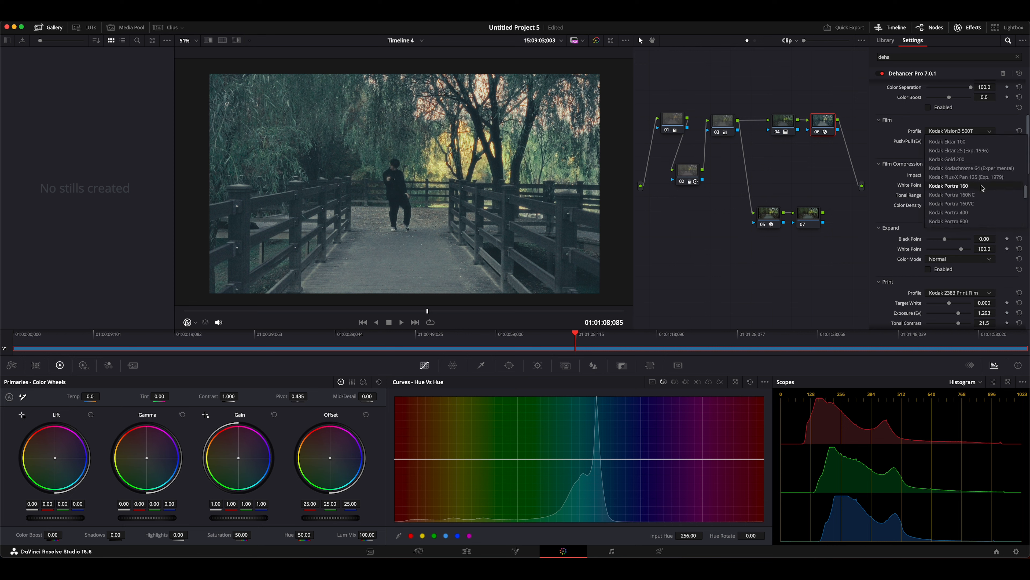
scroll(982, 187, up, 5)
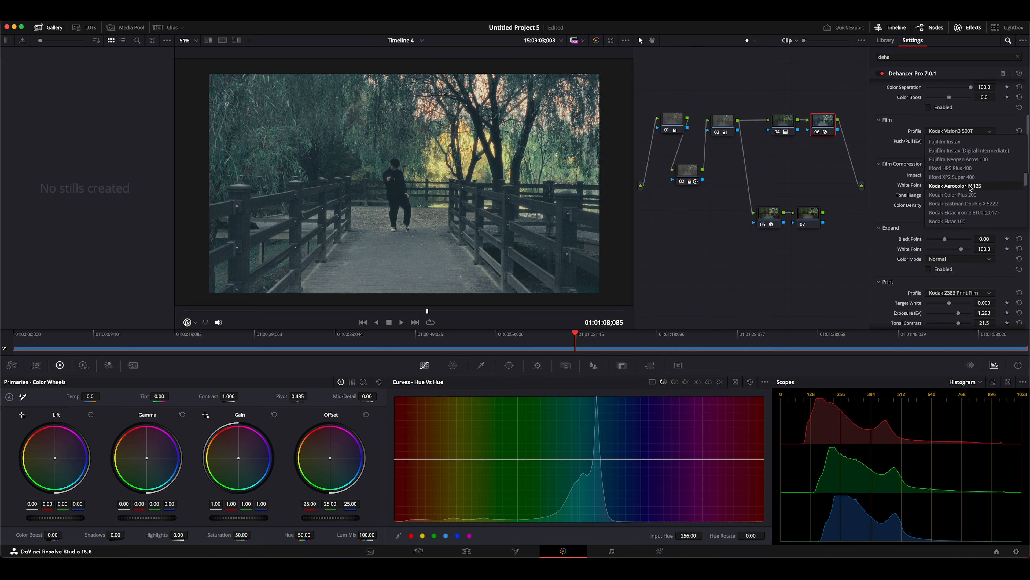
scroll(970, 188, up, 3)
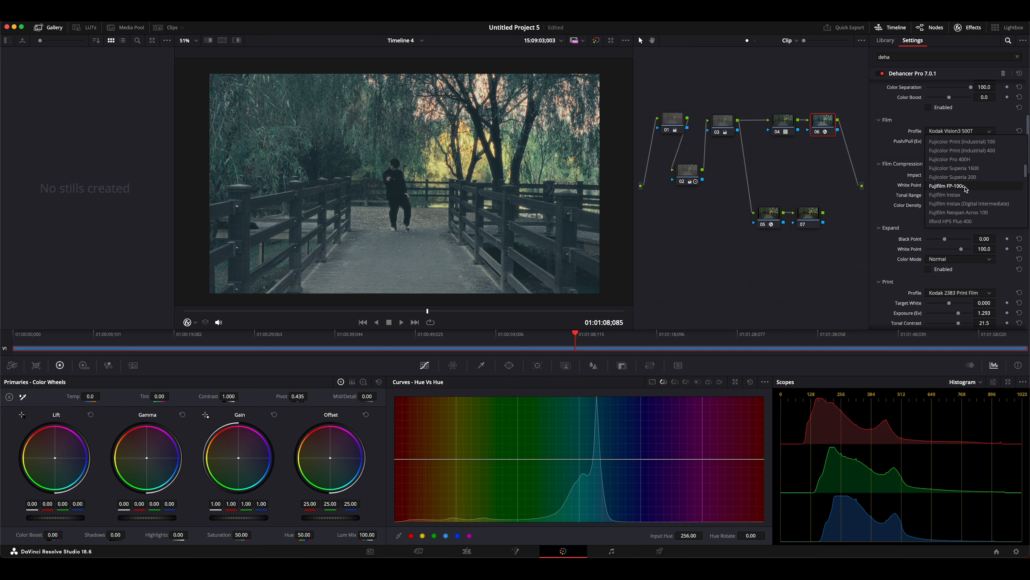
scroll(962, 188, up, 2)
scroll(962, 189, up, 5)
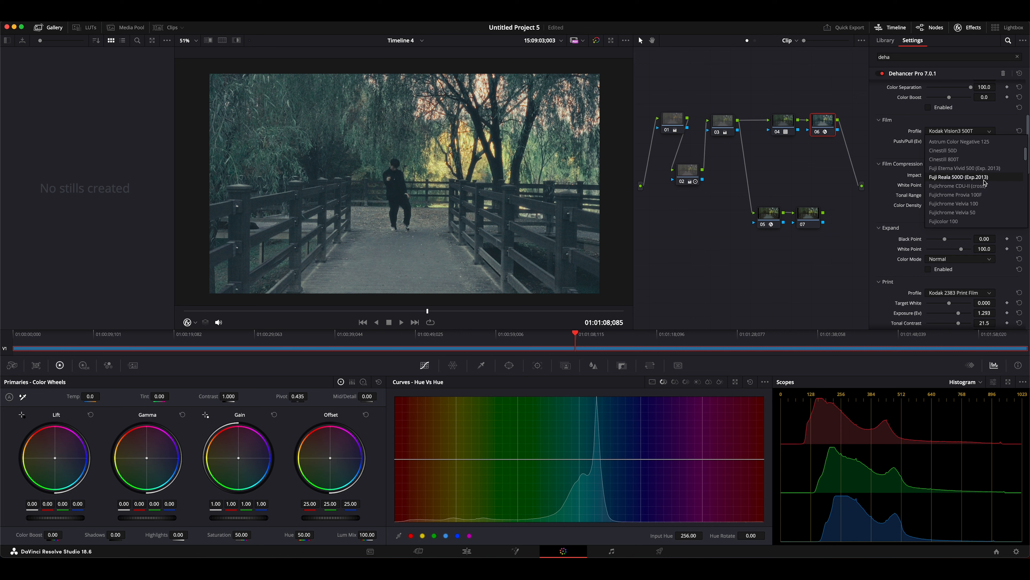
scroll(983, 144, up, 1)
click(979, 129)
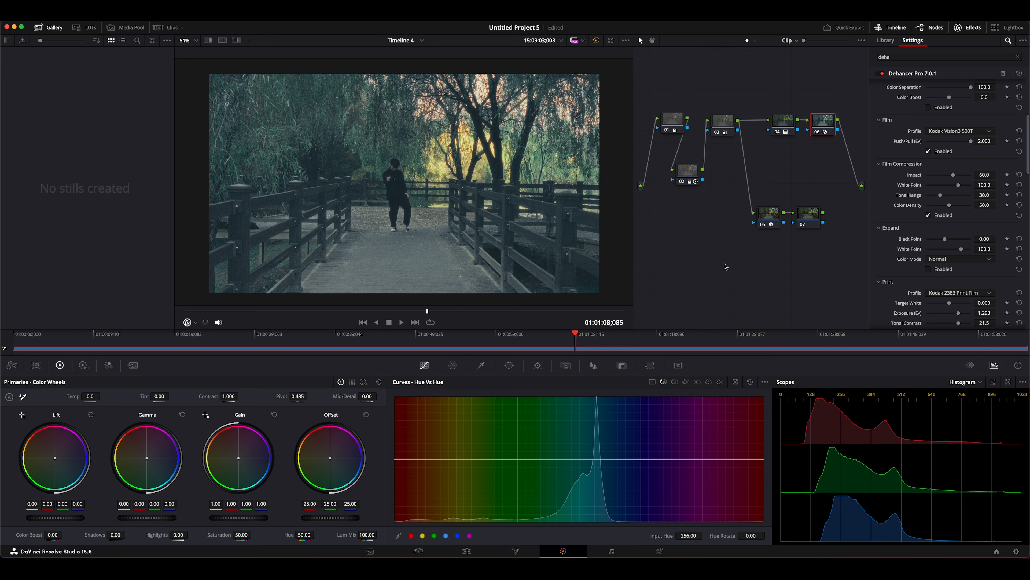
key(super+s)
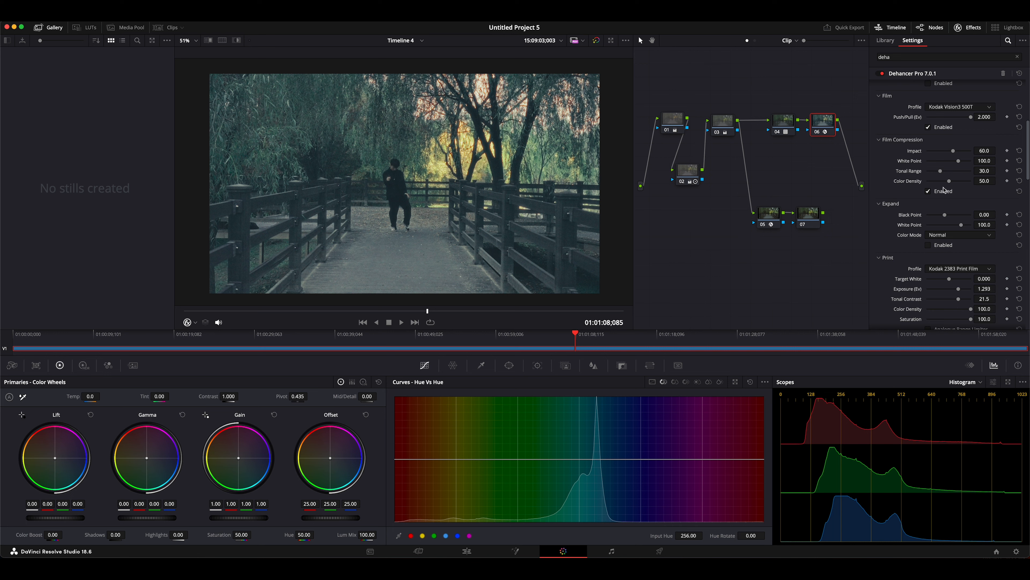
Test extreme Impact and White Point values in Film Compression, reset both parameters, and save the project.
drag(954, 152, 1029, 158)
click(1019, 150)
drag(959, 161, 959, 163)
drag(960, 163, 893, 164)
click(1020, 160)
drag(973, 163, 1029, 168)
drag(1029, 173, 899, 180)
click(1020, 161)
key(super+s)
Disable Film Compression on node 06 and view the available Print profiles, keeping Kodak 2383 Print Film.
click(929, 191)
scroll(913, 201, down, 5)
scroll(912, 201, down, 3)
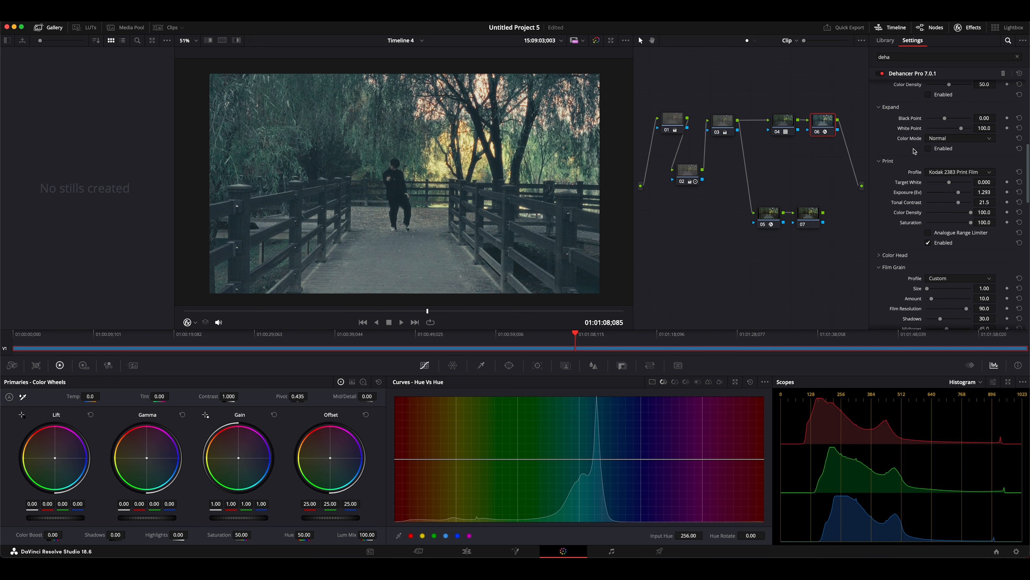
click(952, 124)
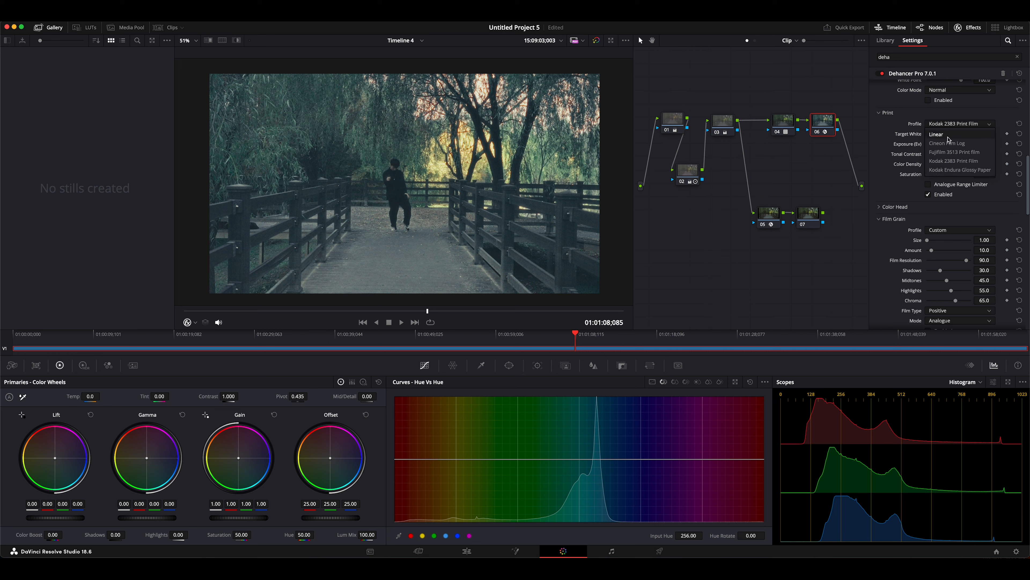
click(805, 283)
Compare node 06's Film Developer, Film and Film Compression settings with its Print and Film Grain settings.
scroll(901, 221, up, 10)
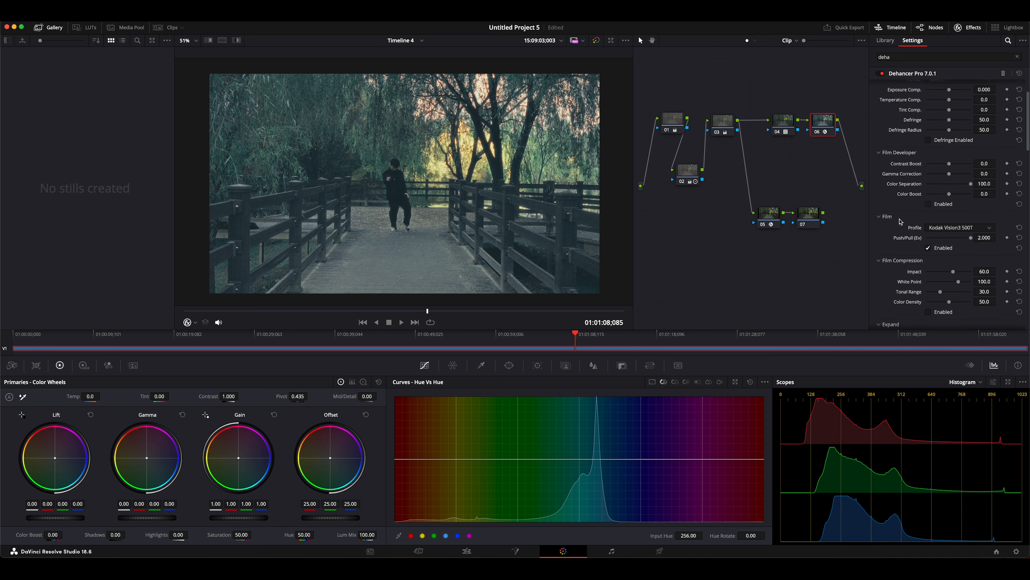
scroll(903, 216, down, 4)
scroll(903, 202, up, 4)
scroll(901, 191, down, 4)
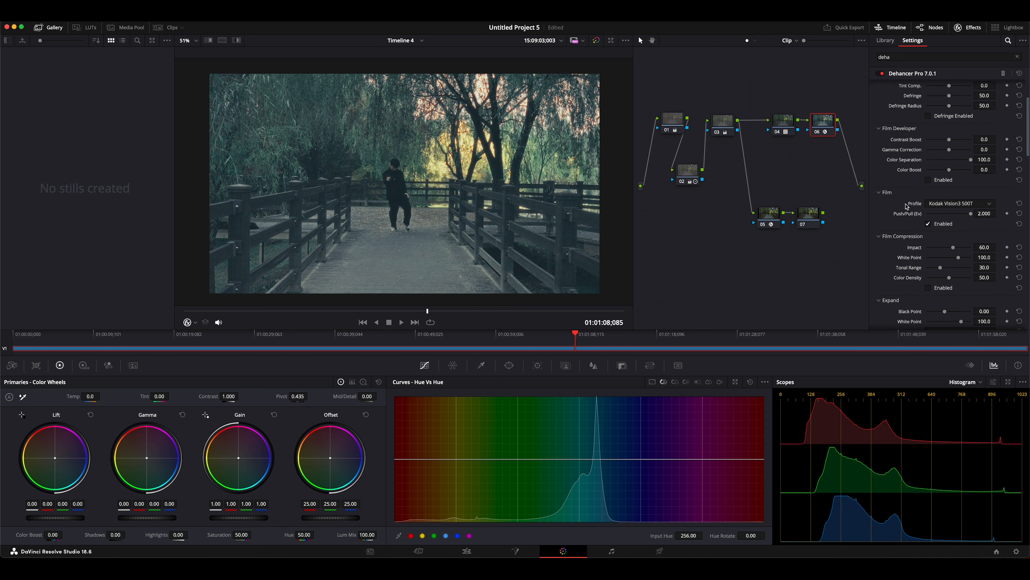
scroll(906, 206, down, 15)
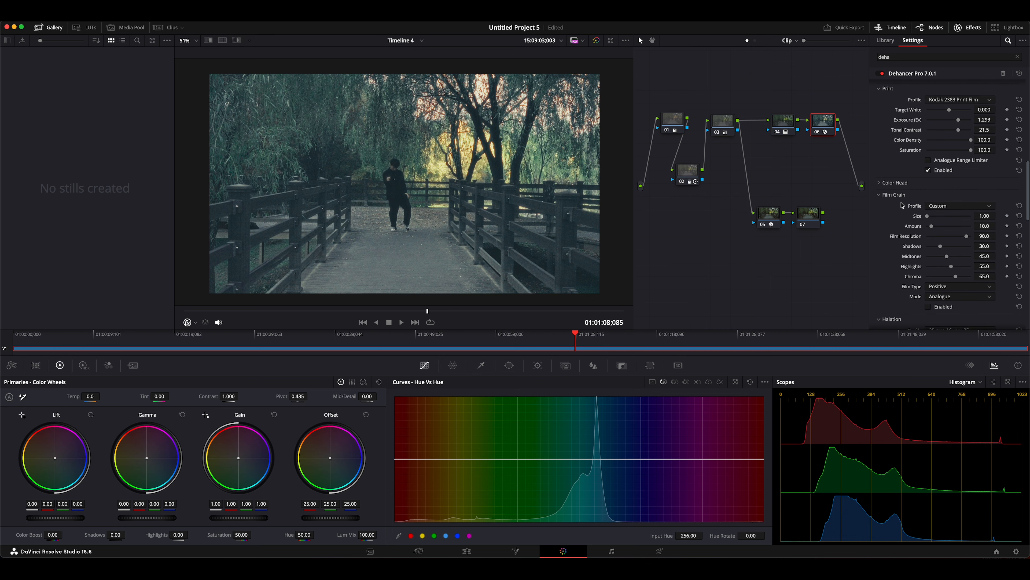
scroll(901, 203, up, 4)
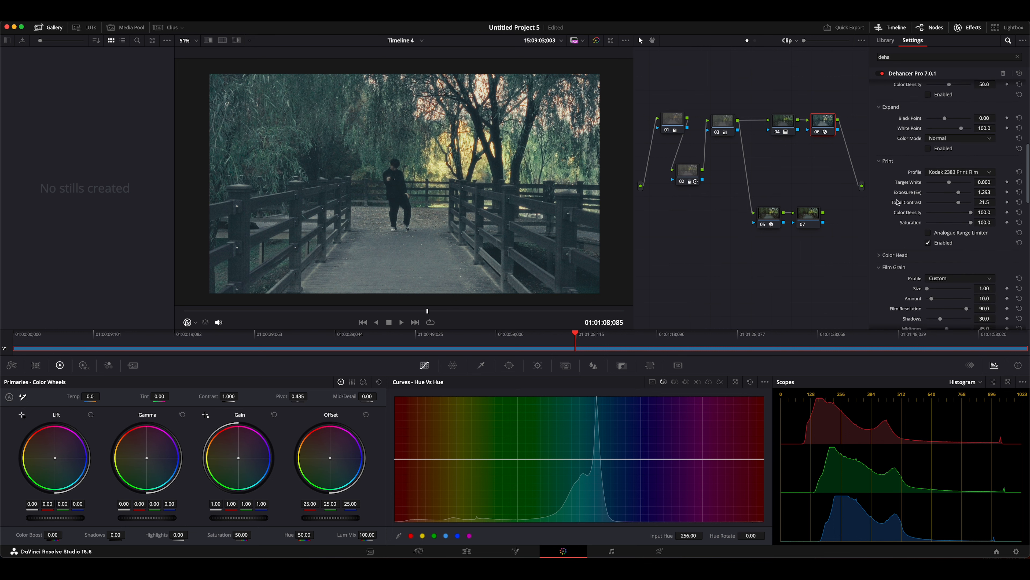
scroll(902, 207, up, 8)
scroll(903, 214, up, 2)
scroll(906, 129, down, 15)
scroll(902, 142, down, 5)
Return to the Print section and examine its list of Profile options.
scroll(903, 160, up, 9)
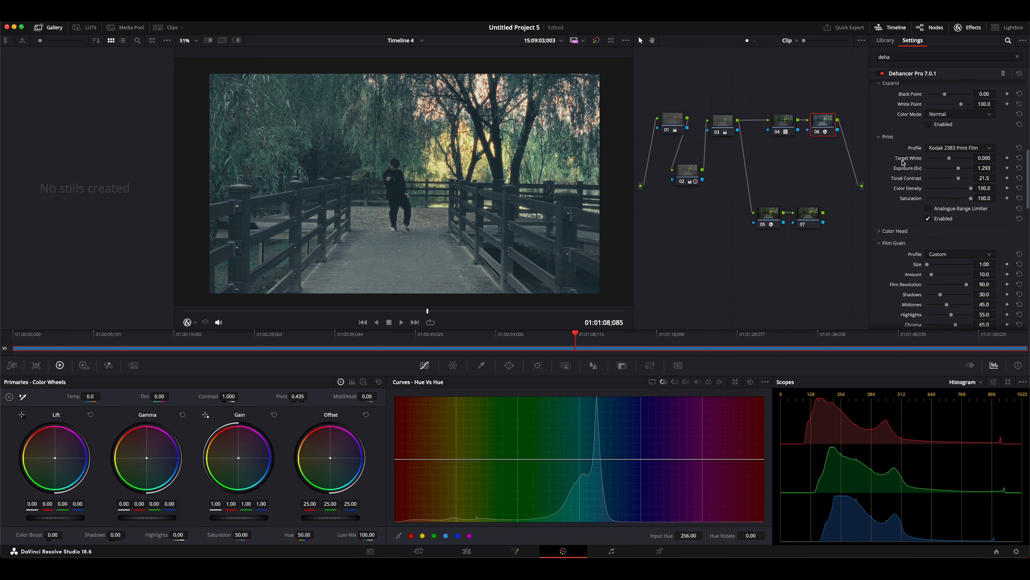
scroll(899, 169, up, 2)
scroll(905, 175, down, 2)
click(949, 149)
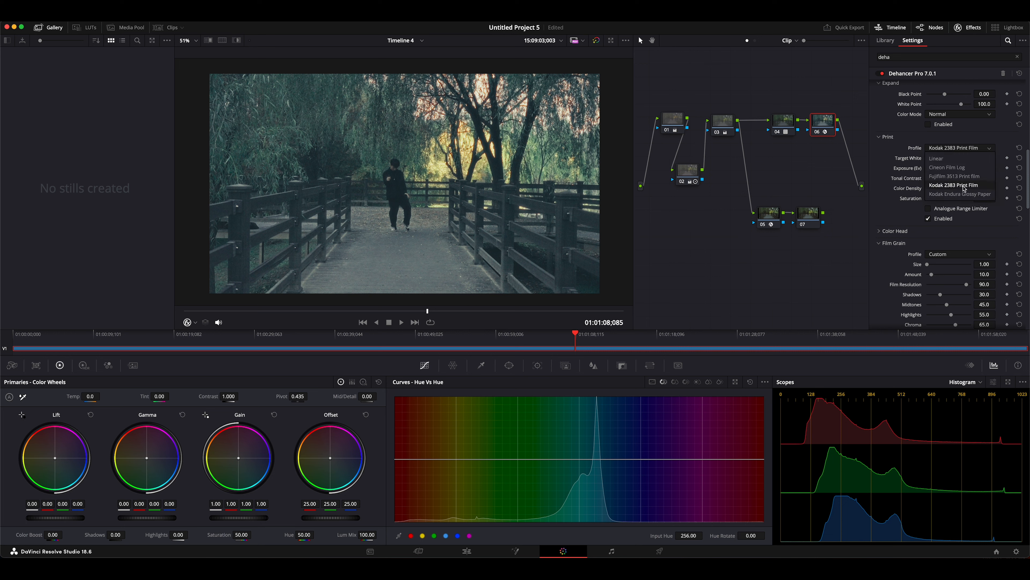
Compare the Linear, Cineon Film Log and Fujifilm 3513 Print profiles on node 06, returning to Kodak 2383 Print Film.
click(953, 159)
click(954, 151)
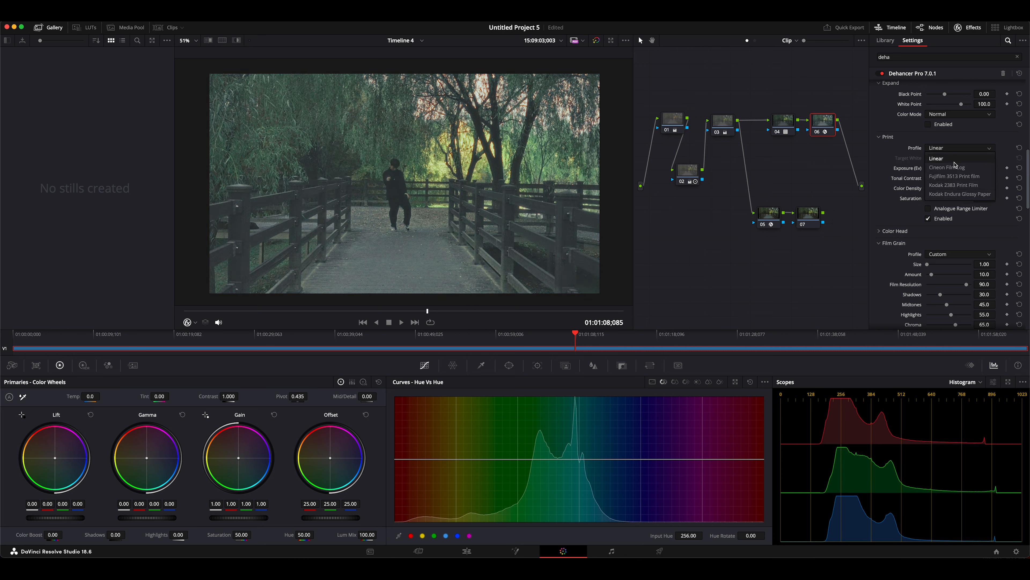
click(956, 168)
click(950, 148)
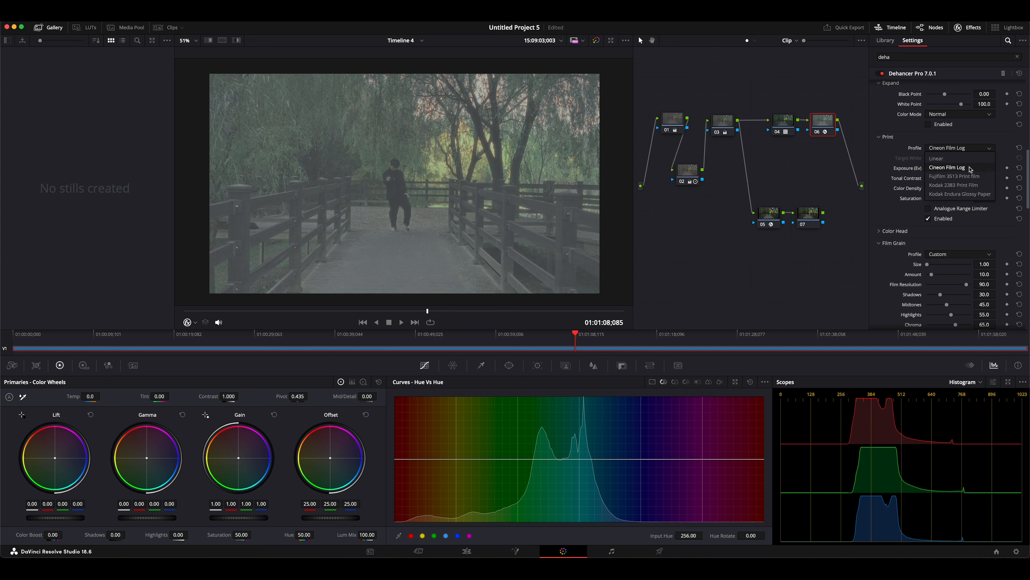
click(954, 176)
click(952, 148)
click(954, 186)
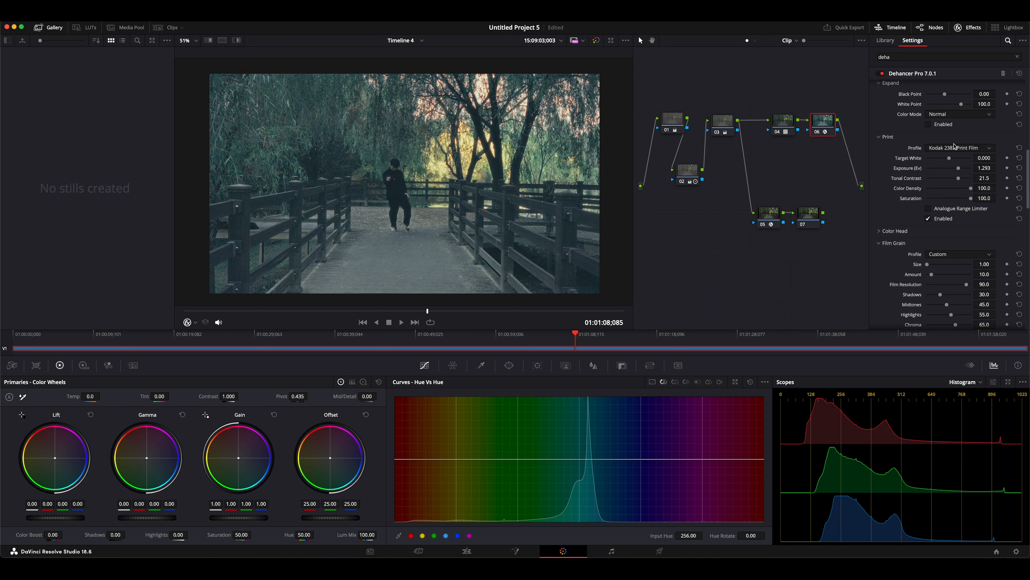
Compare the Kodak Endura Glossy Paper Print profile with Kodak 2383 Print Film, keep Kodak 2383 Print Film, and save the project.
click(955, 149)
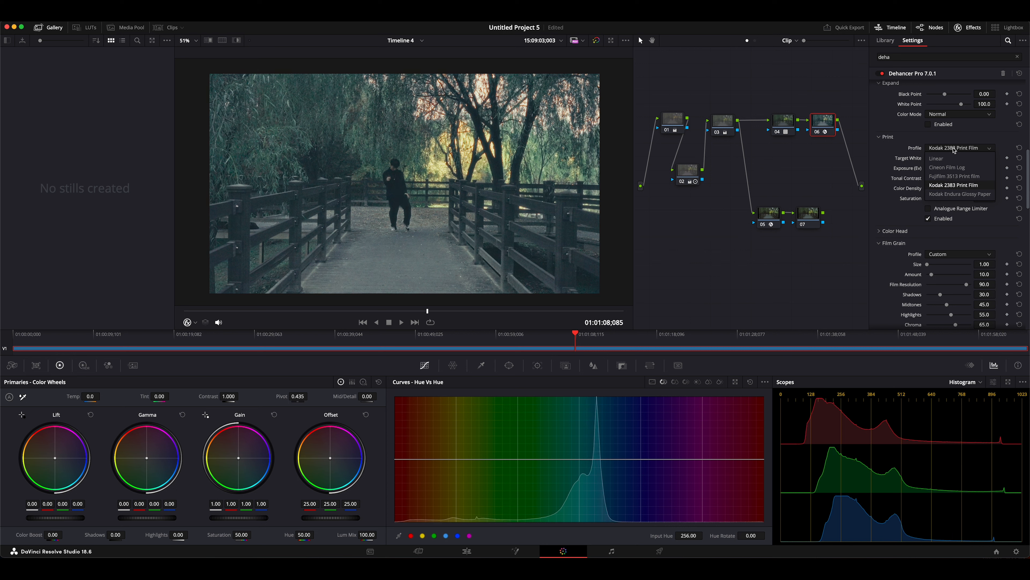
click(955, 194)
click(954, 149)
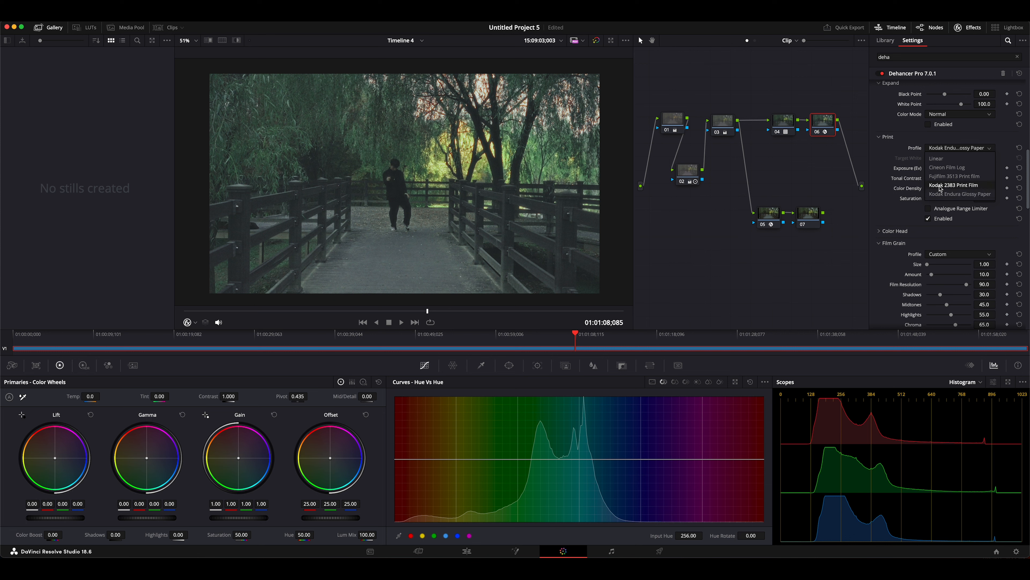
click(948, 187)
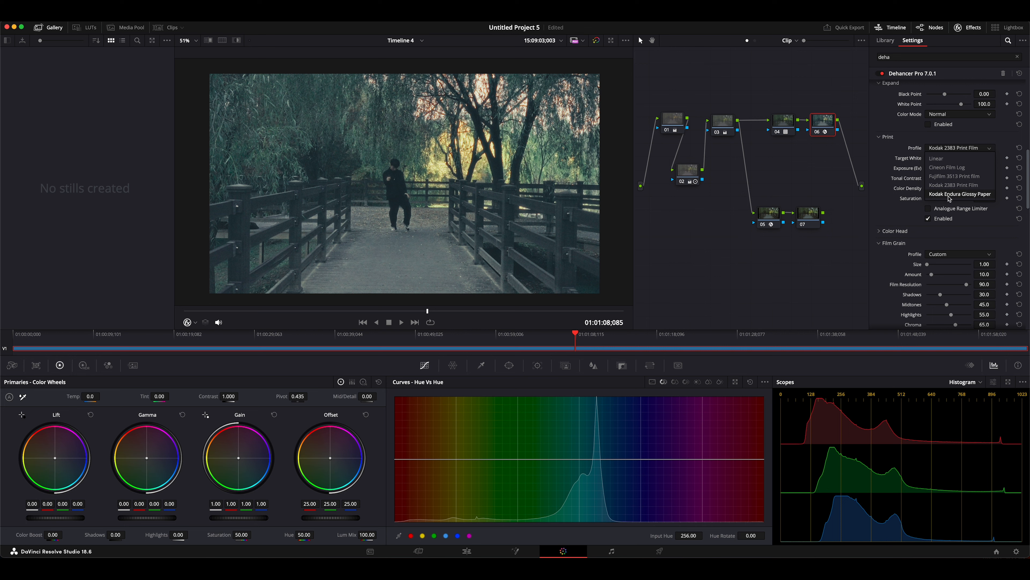
click(949, 195)
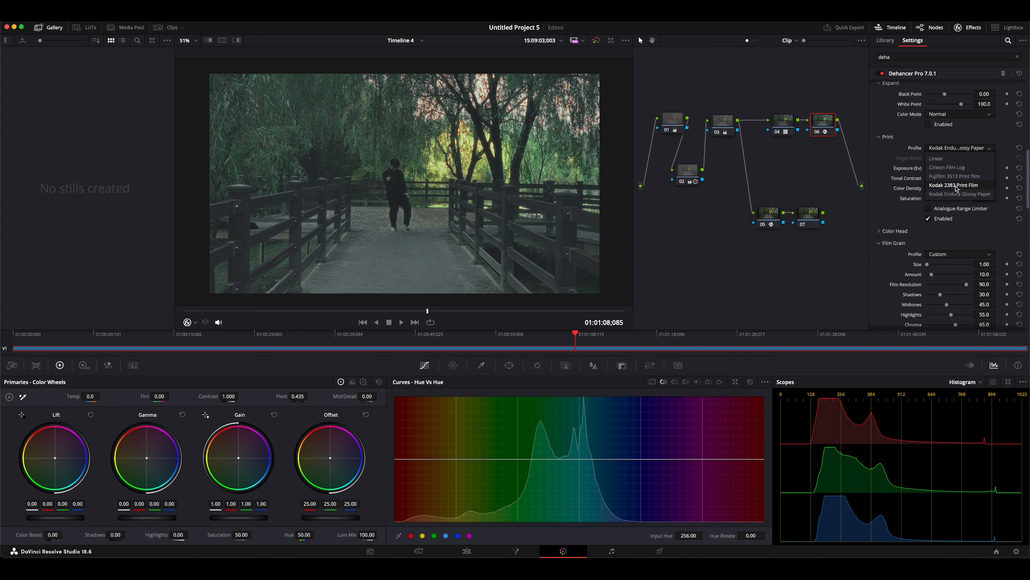
click(956, 186)
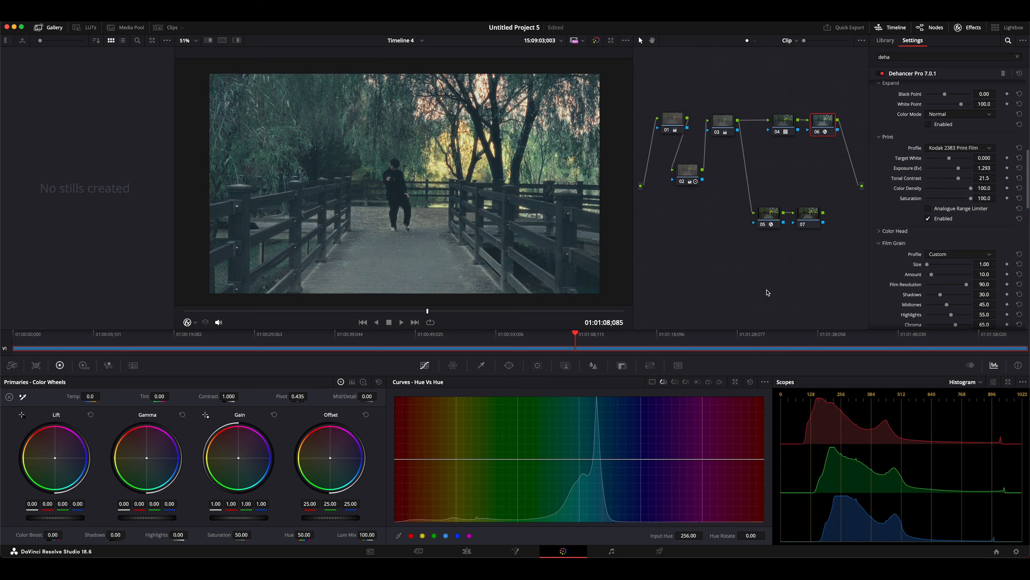
click(961, 148)
click(762, 305)
key(super+s)
Switch node 06's Print profile to Linear for comparison and return it to Kodak 2383 Print Film.
click(951, 149)
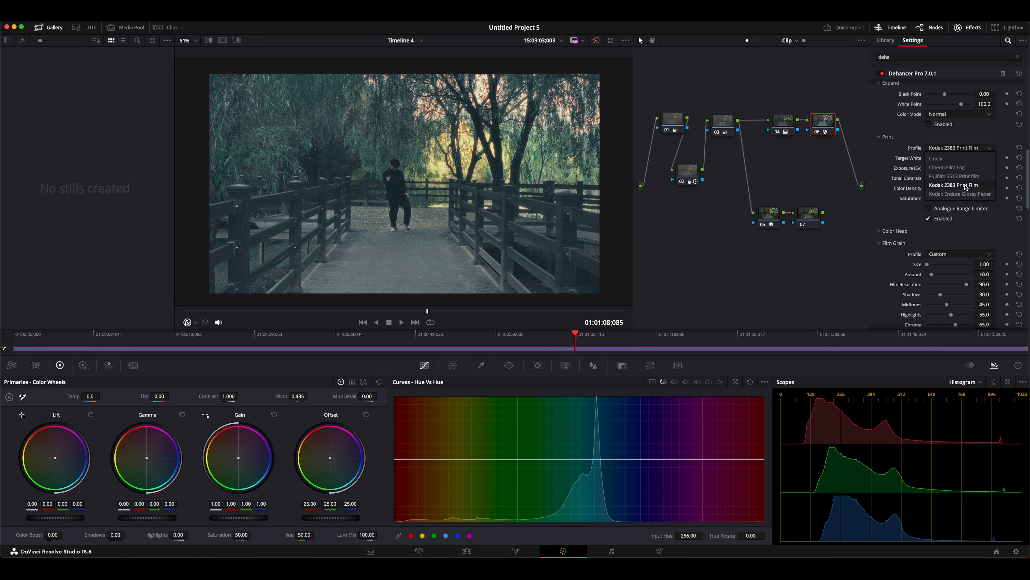
click(951, 159)
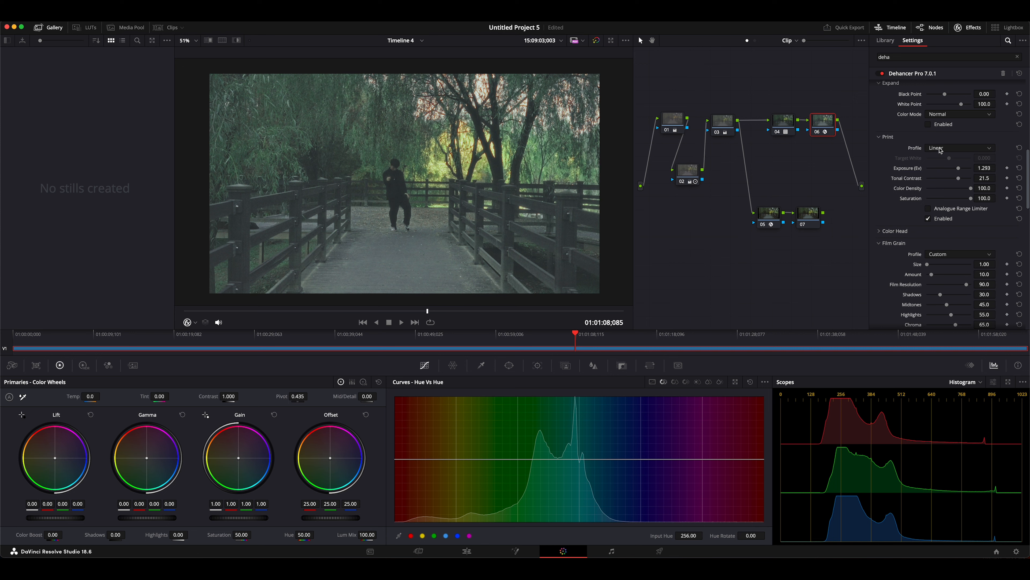
click(957, 148)
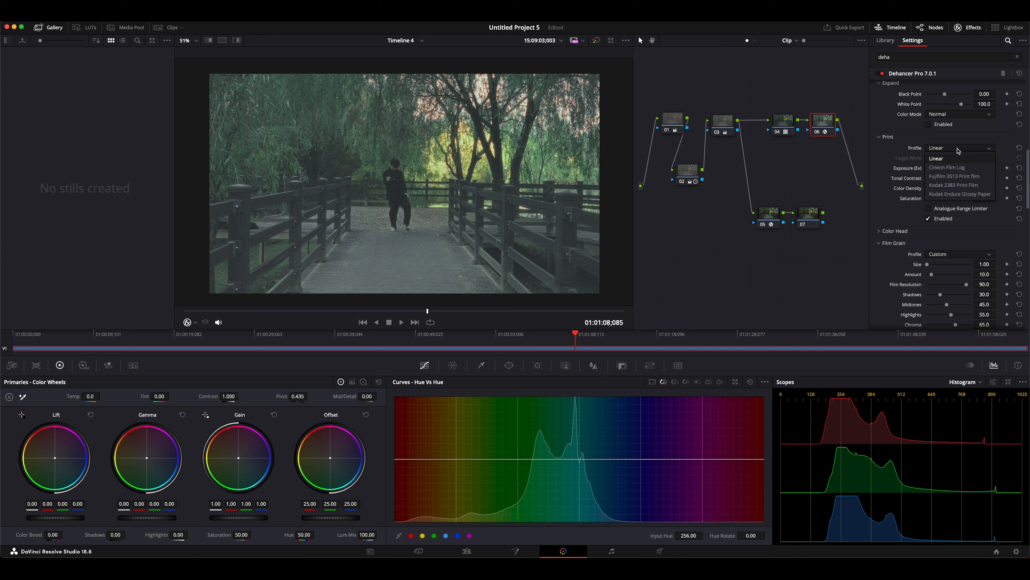
click(951, 185)
Toggle the Print section's Analogue Range Limiter for comparison, leaving it off, and test Tonal Contrast at 50.0 before restoring its earlier value.
click(929, 209)
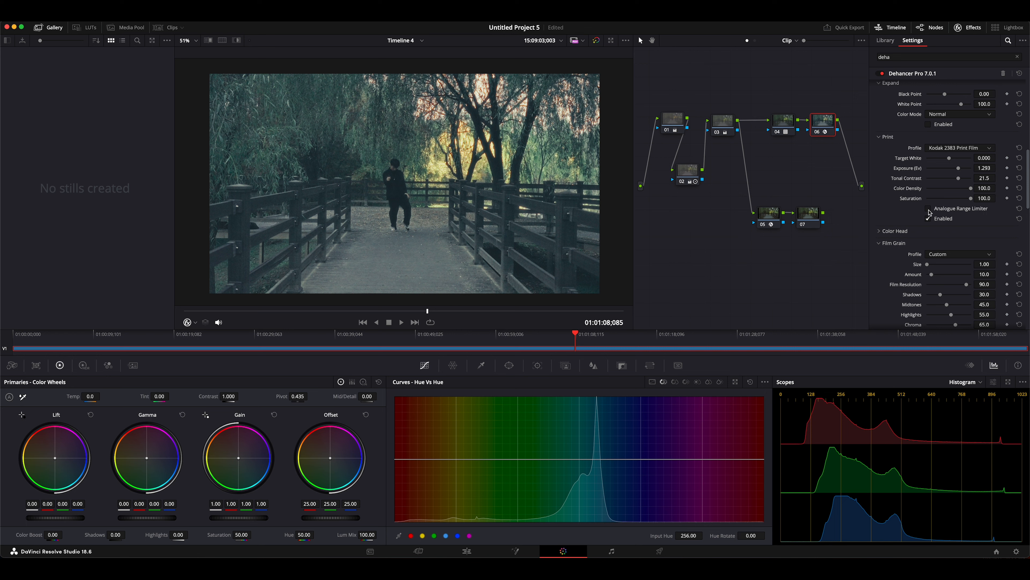
click(929, 209)
click(929, 208)
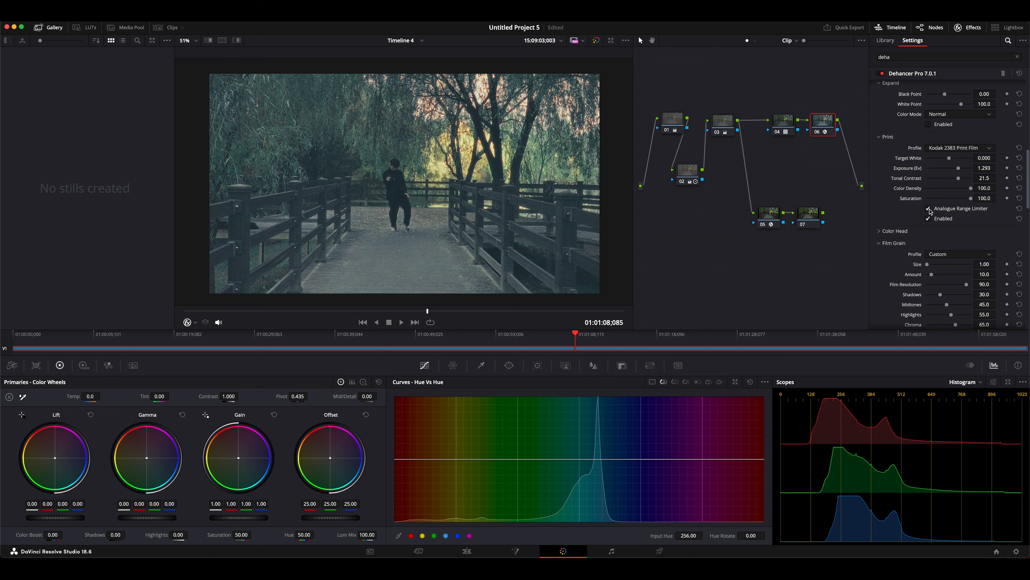
click(928, 209)
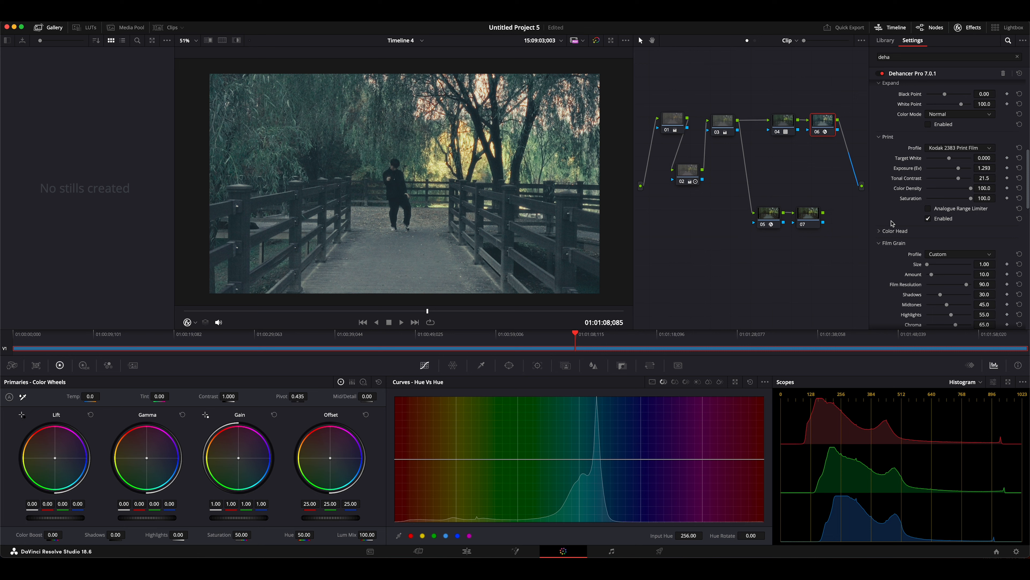
click(929, 208)
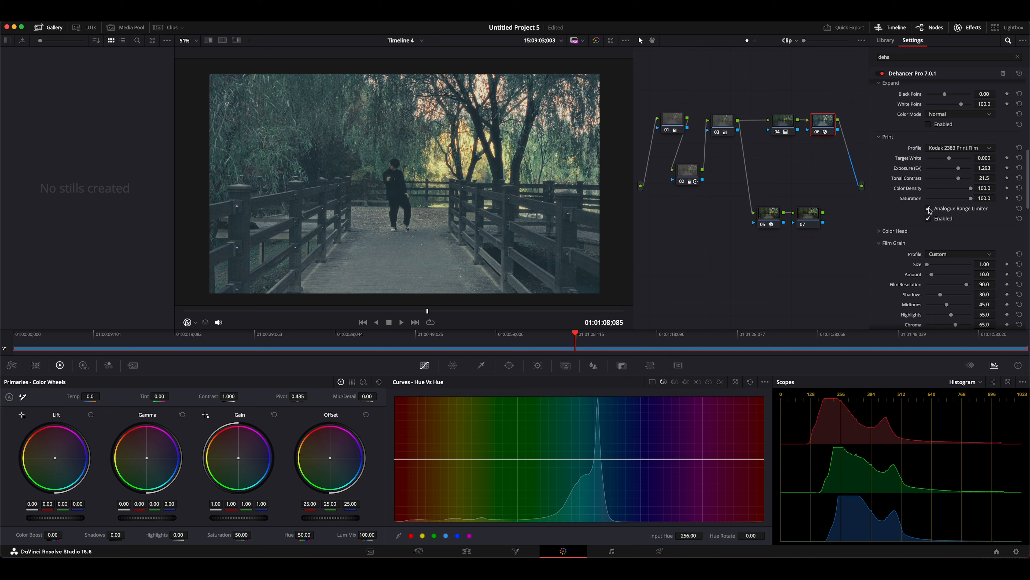
click(928, 209)
click(928, 209)
click(929, 209)
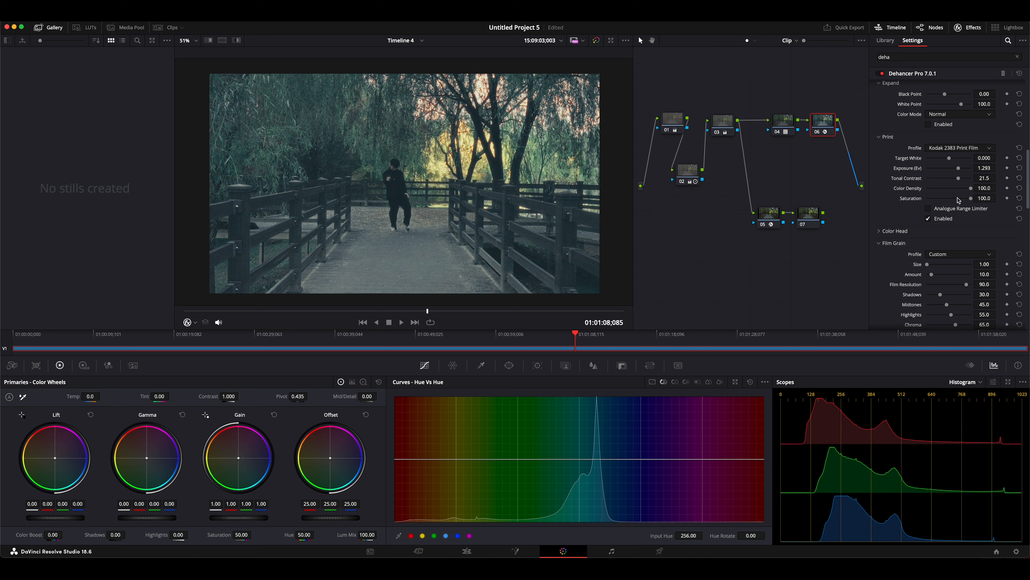
drag(960, 181, 1001, 178)
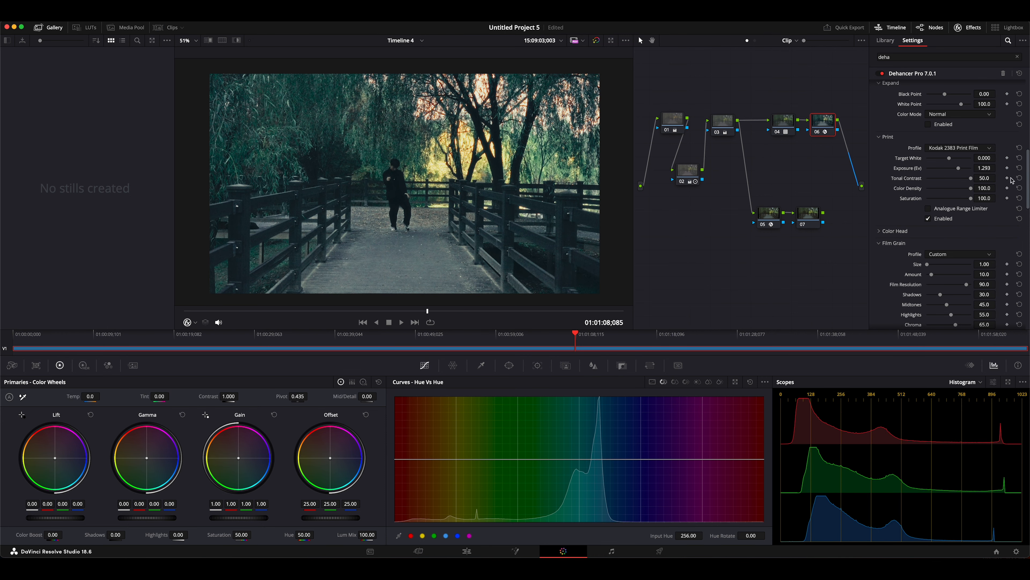
click(1020, 179)
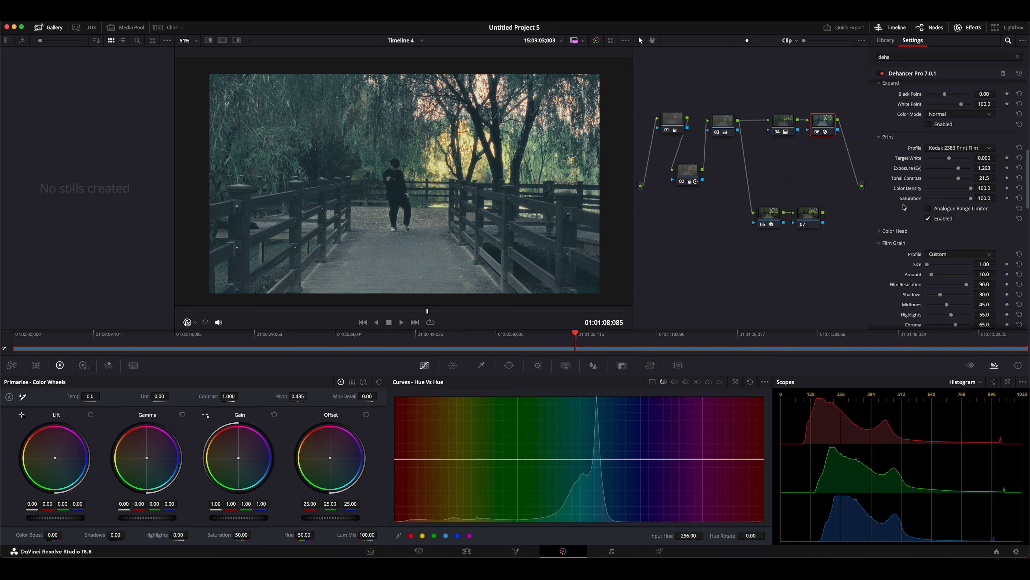
Expand the Color Head section and review node 06's Dehancer settings from Film Developer through Gate Weave.
scroll(907, 218, down, 3)
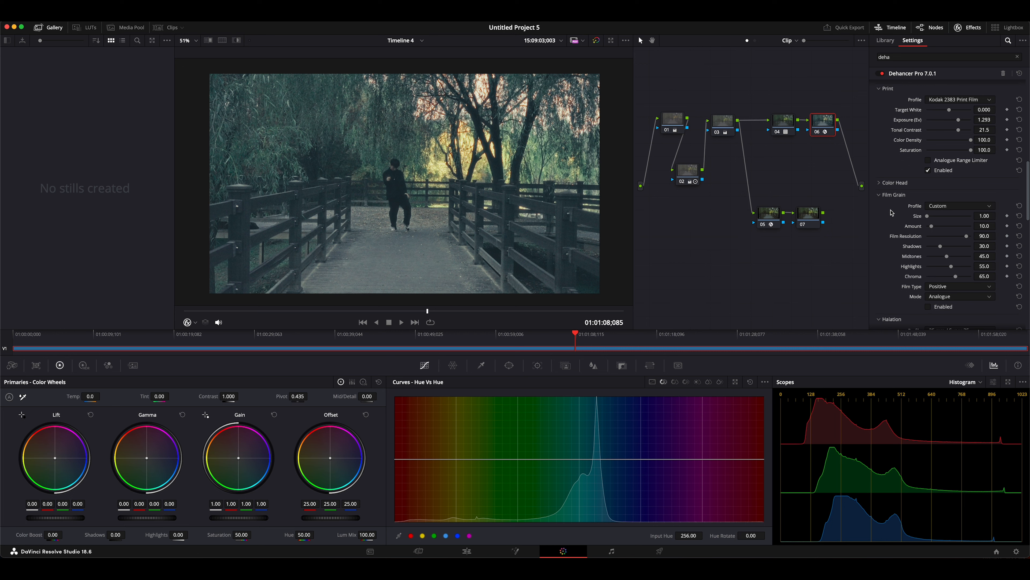
scroll(895, 205, down, 3)
click(879, 136)
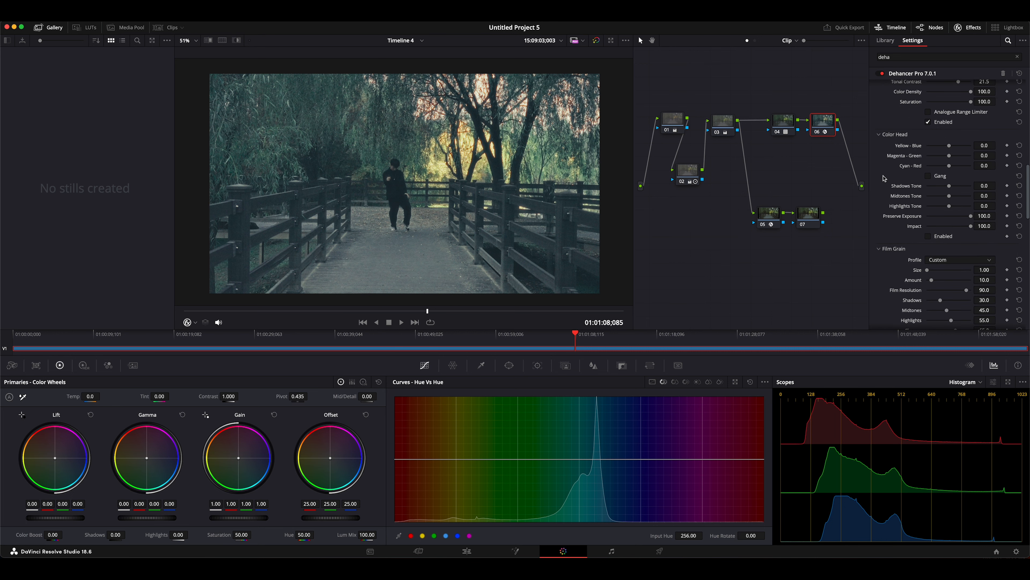
scroll(888, 251, down, 13)
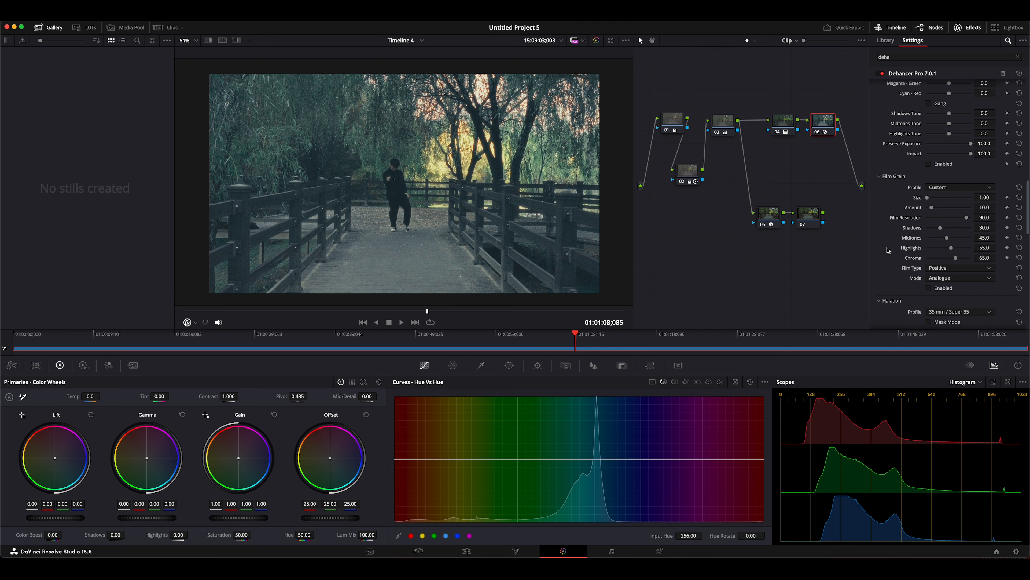
scroll(892, 252, down, 14)
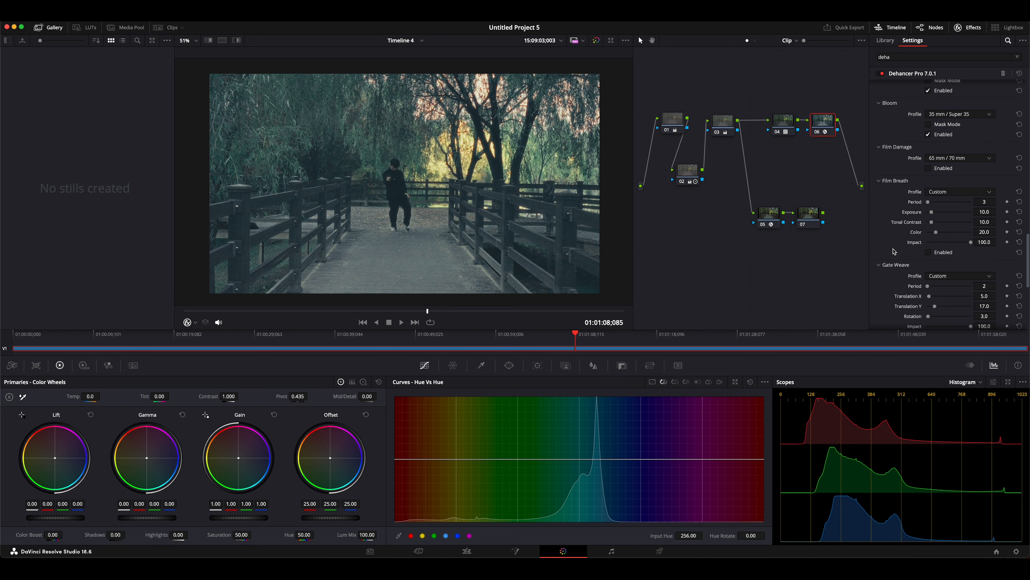
scroll(895, 249, up, 20)
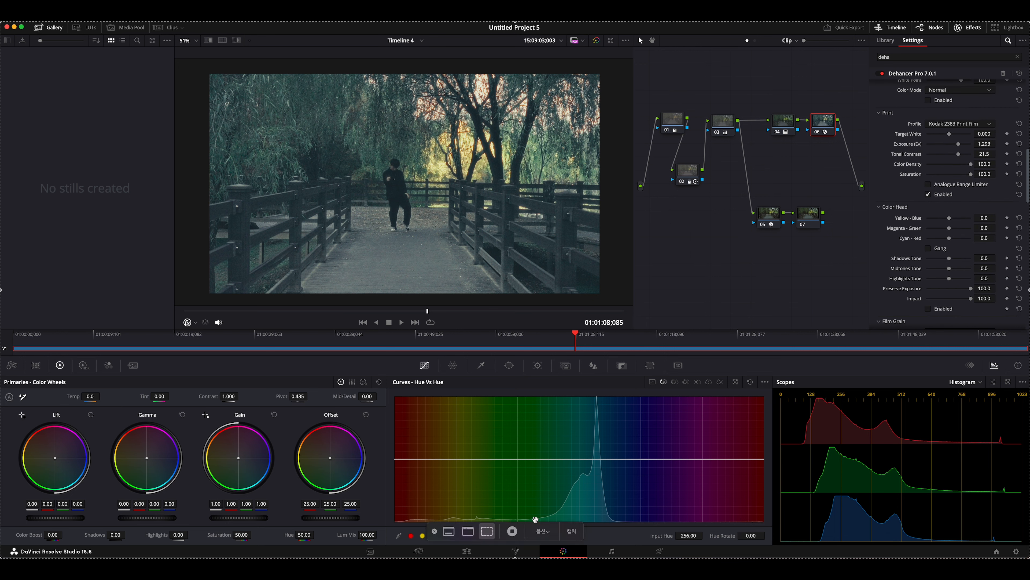
scroll(892, 245, up, 15)
scroll(889, 134, down, 9)
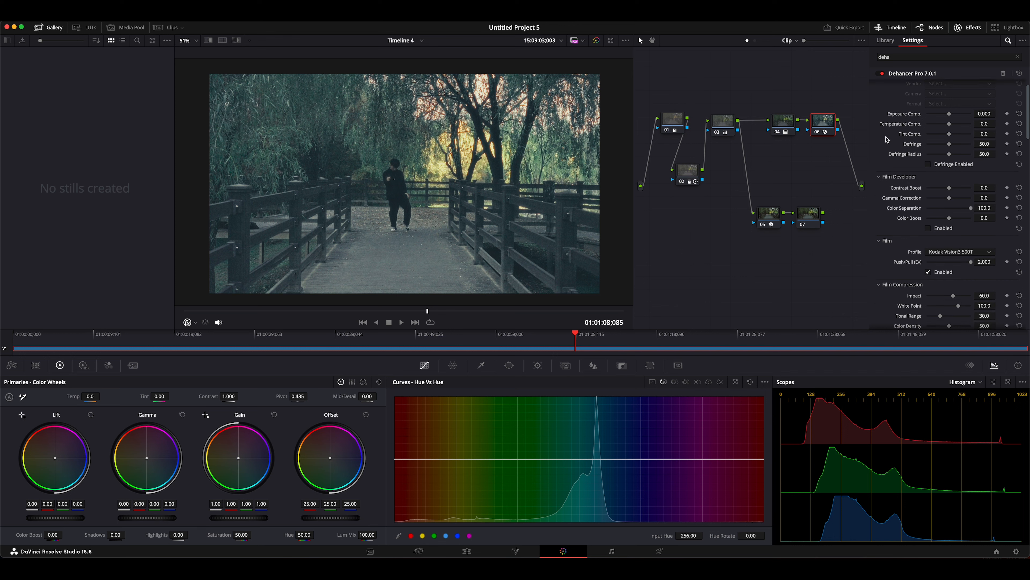
scroll(886, 150, down, 3)
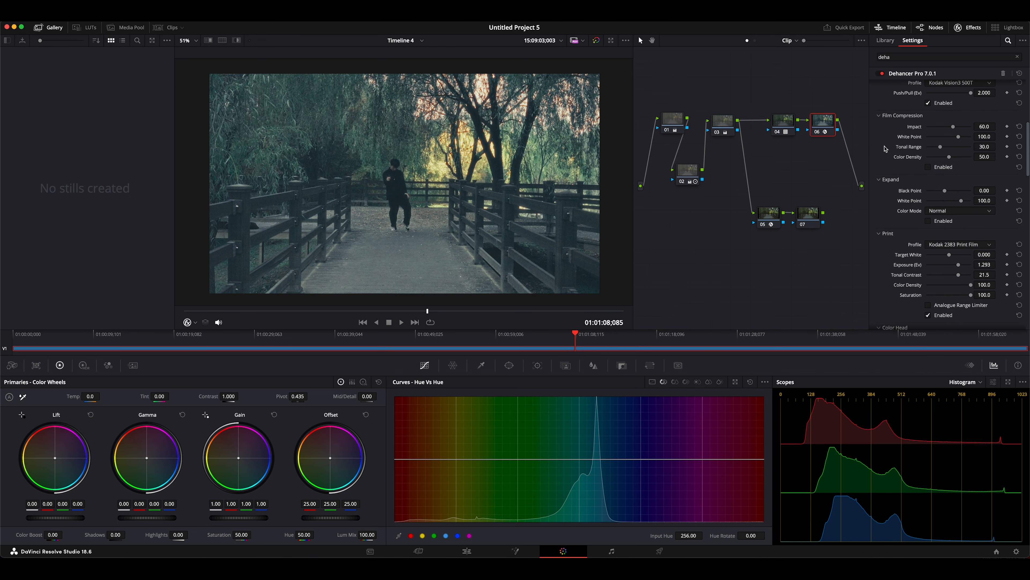
scroll(886, 148, down, 3)
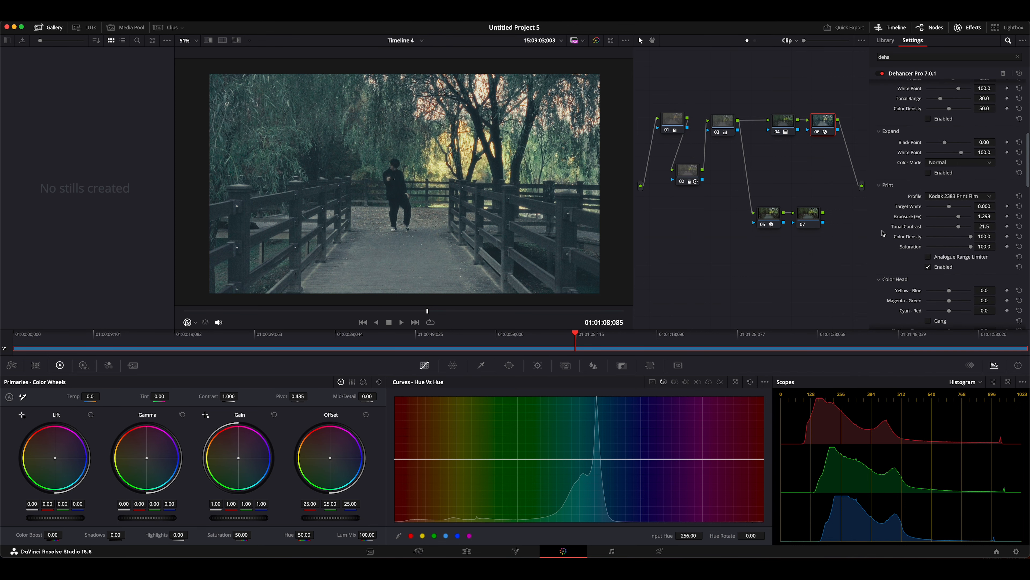
scroll(882, 233, down, 6)
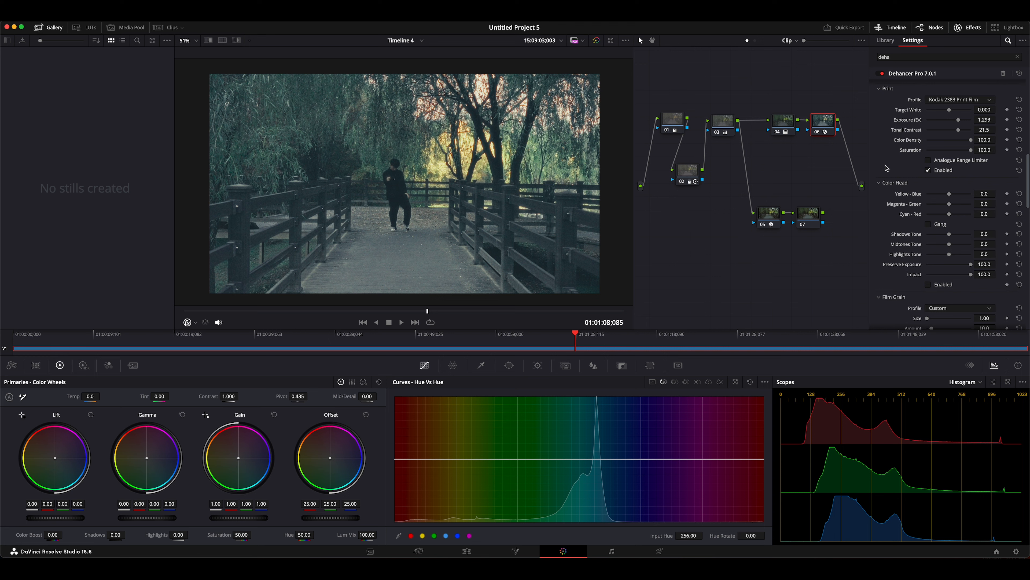
scroll(888, 151, down, 3)
scroll(889, 160, down, 2)
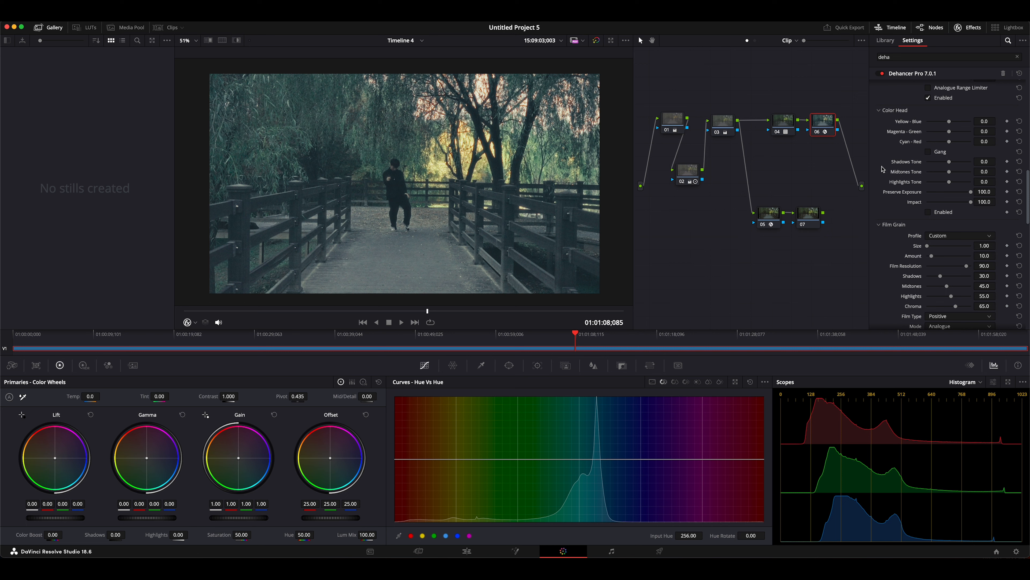
Enable Color Head, test Yellow - Blue at 12.4, and reset that parameter.
mouse_move(950, 121)
mouse_down()
mouse_move(927, 123)
mouse_move(971, 123)
mouse_move(931, 124)
mouse_move(955, 122)
mouse_up()
click(948, 213)
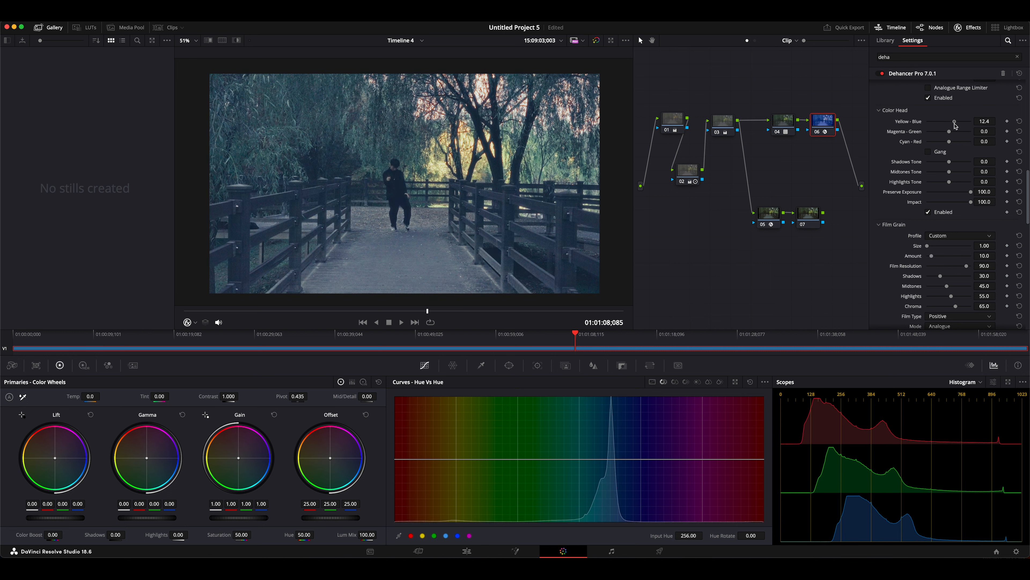
click(1019, 121)
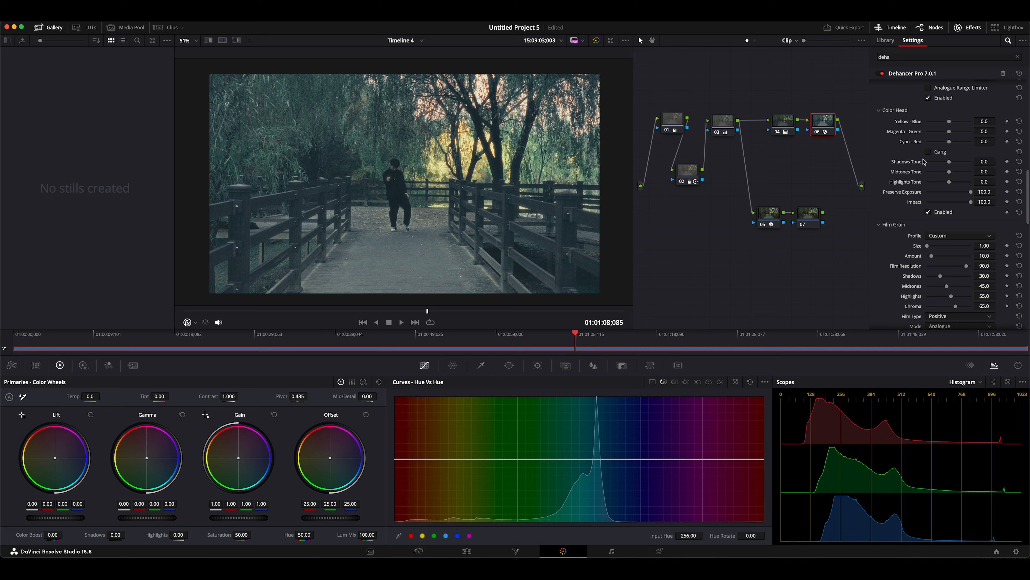
Test extreme Shadows Tone values with Yellow - Blue at 50.0, reset both parameters, and disable Color Head.
drag(949, 163, 859, 165)
drag(949, 121, 974, 123)
drag(927, 162, 907, 174)
key(super+z)
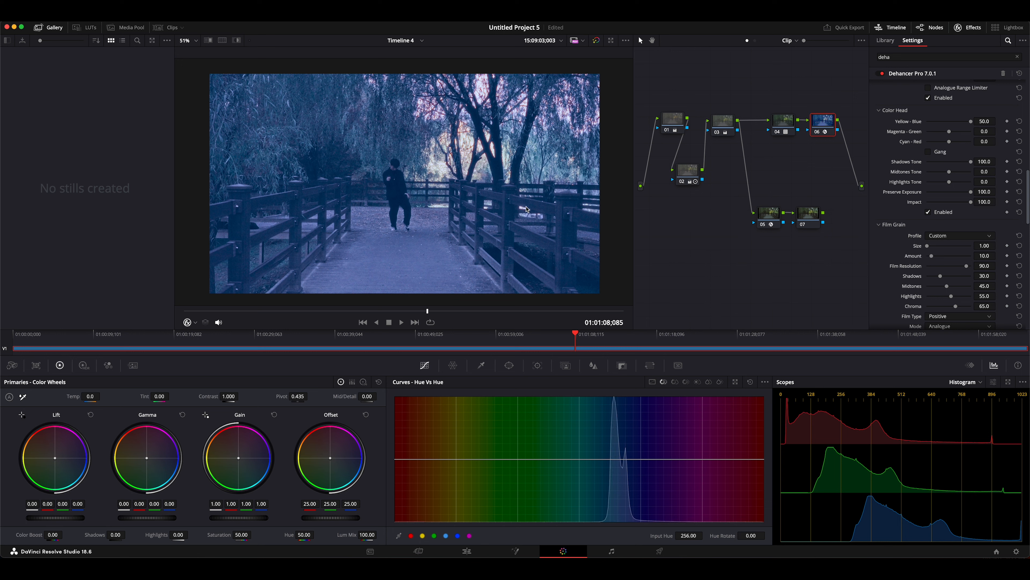
click(1019, 121)
click(1019, 161)
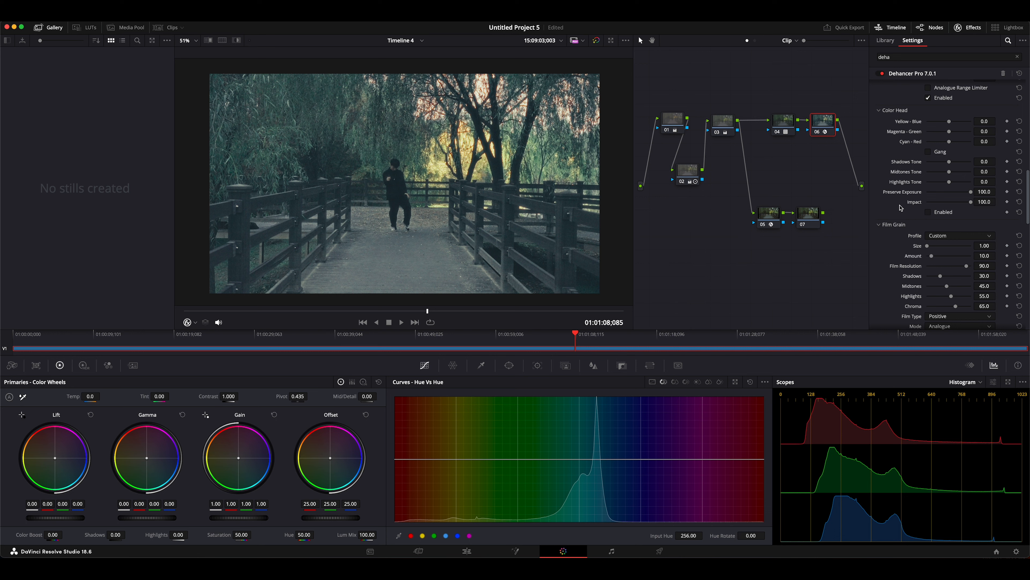
Collapse and re-expand the Color Head section and examine the Film Grain, Halation and Bloom settings below it.
click(884, 113)
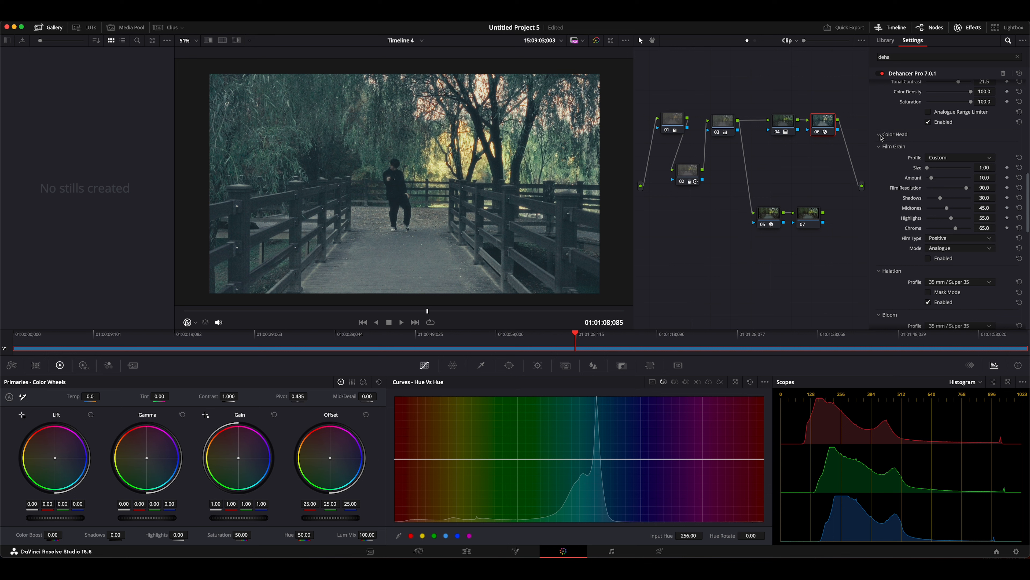
click(885, 110)
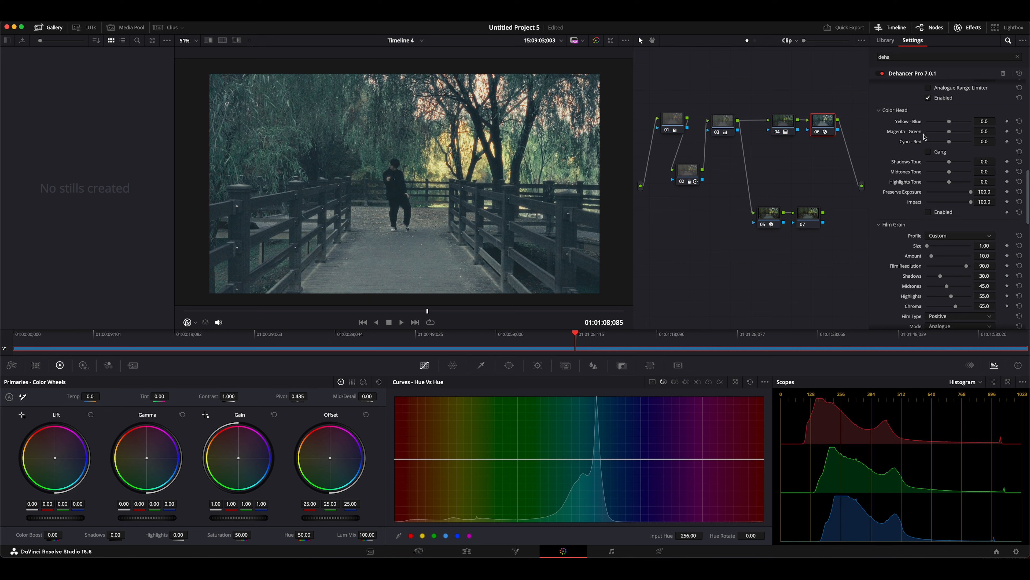
scroll(898, 211, down, 3)
scroll(895, 213, down, 4)
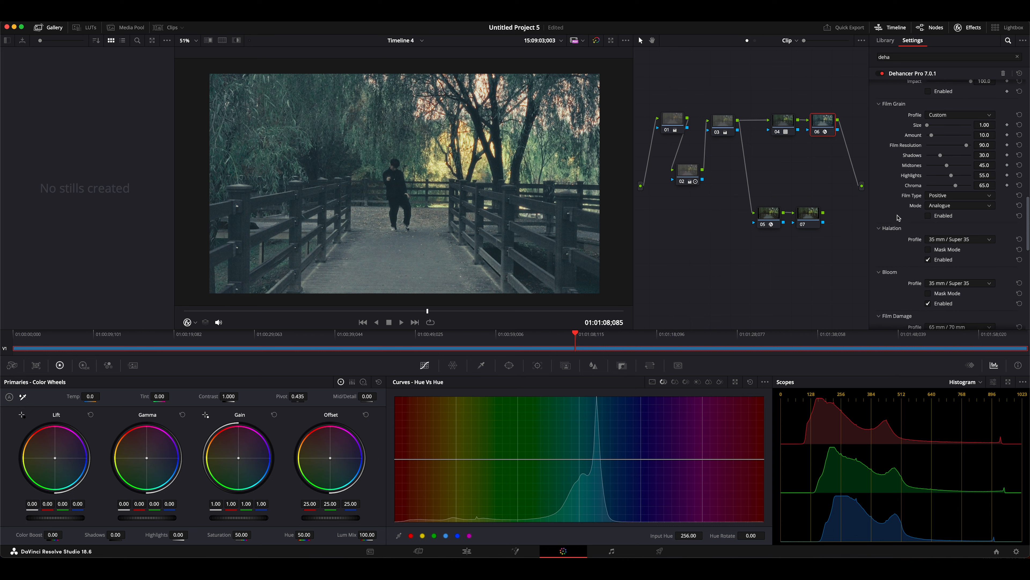
Look through the available Film Grain profiles from 8 mm to 65 mm and keep the profile at Custom.
click(943, 115)
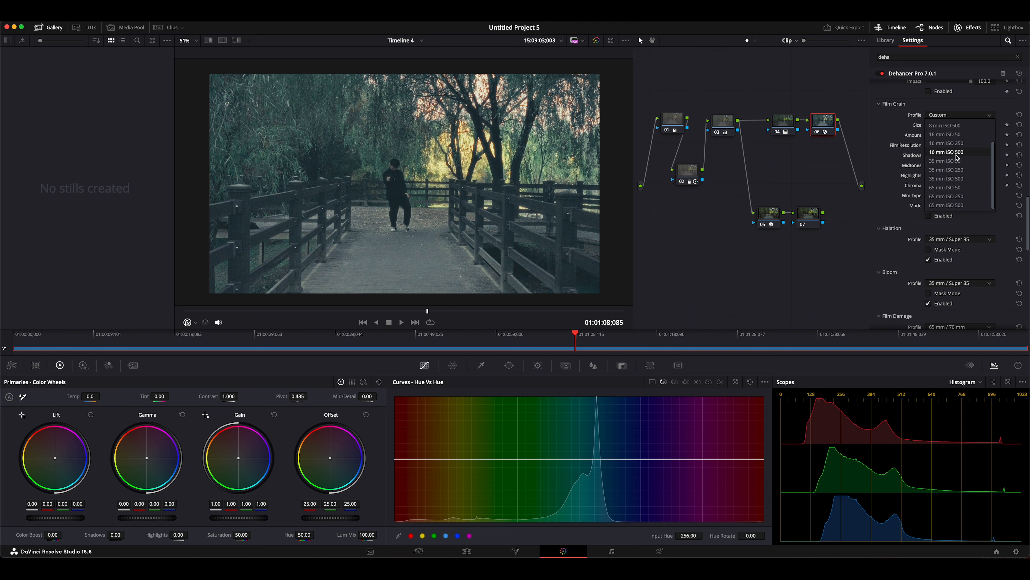
scroll(964, 156, down, 2)
scroll(972, 183, up, 3)
click(954, 117)
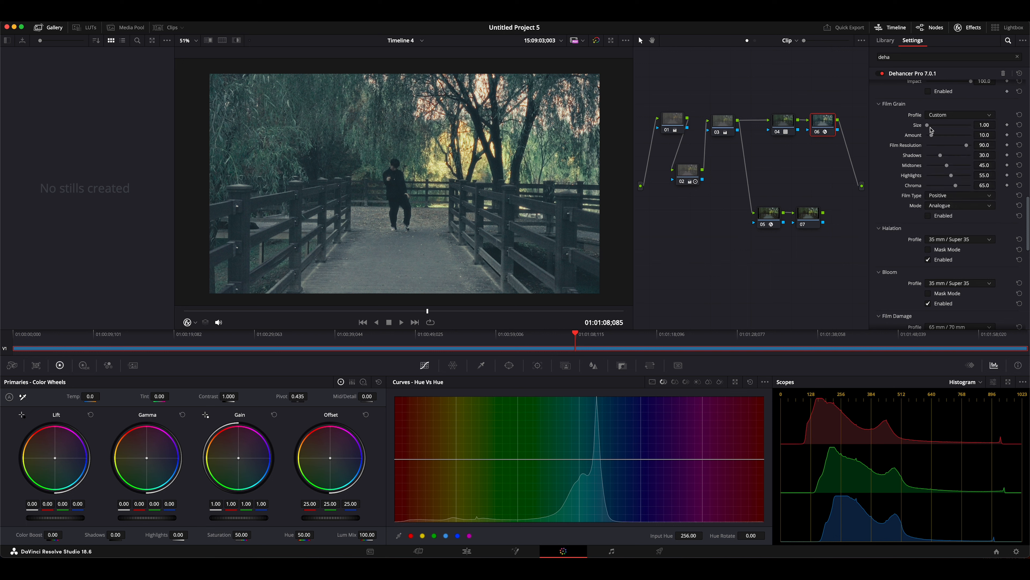
Enable Film Grain and test extreme values: Size 48.00, Amount 100.0 and Film Resolution 0.0.
drag(937, 126, 1025, 129)
drag(931, 135, 892, 144)
click(933, 216)
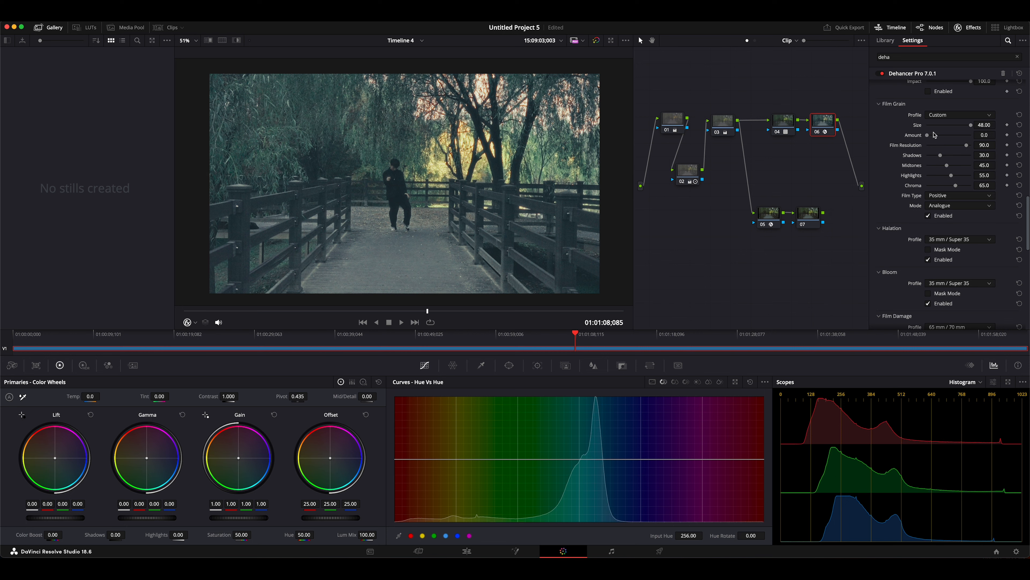
drag(929, 136, 990, 136)
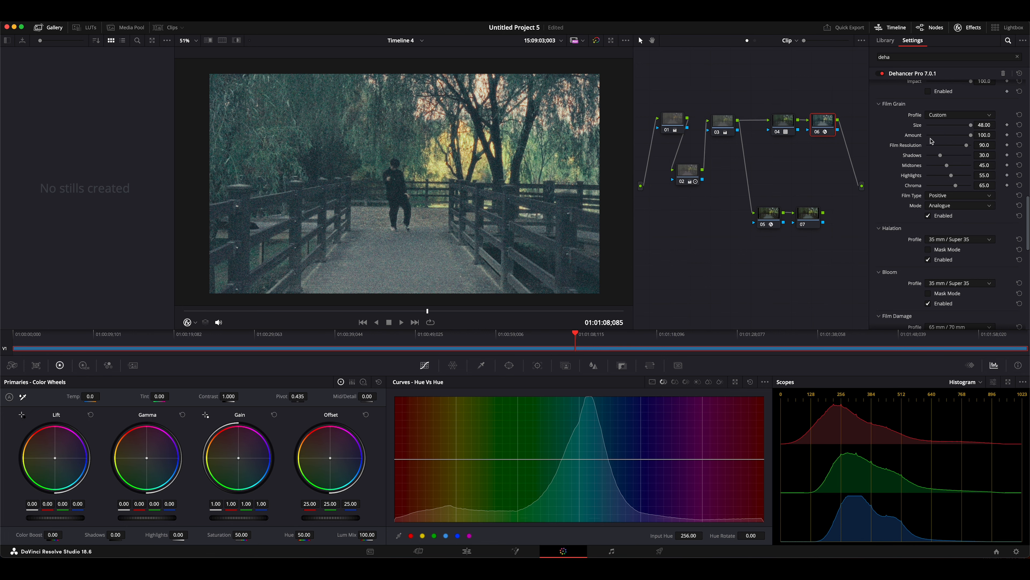
drag(968, 147, 772, 145)
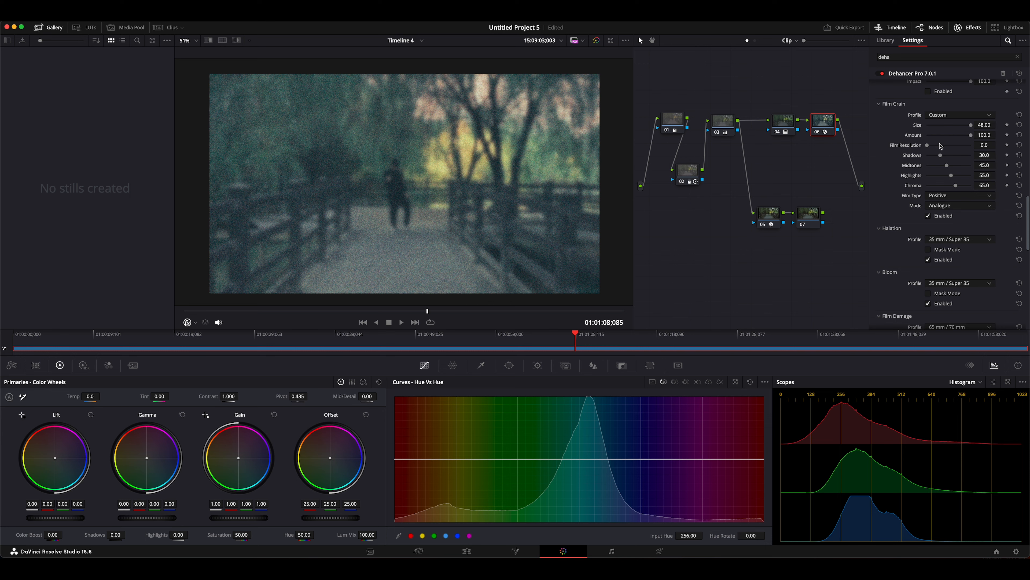
Reset the Film Grain's Film Resolution, Amount and Size to their default values.
click(1019, 146)
click(1019, 135)
click(1019, 125)
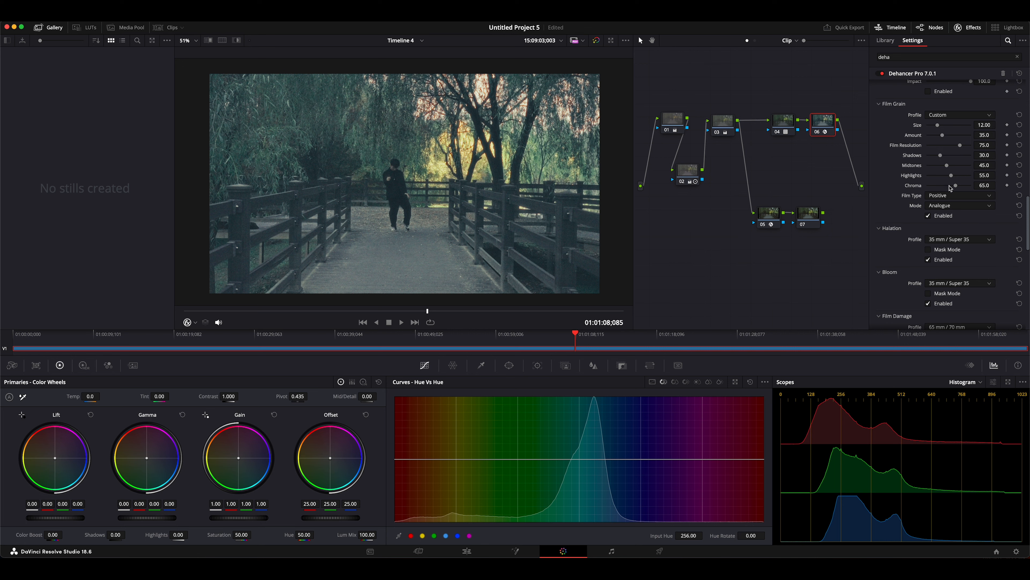
Test Film Grain Chroma at 100.0 and at 0.0, and undo the last Chroma change.
drag(956, 186, 1020, 184)
drag(944, 186, 872, 188)
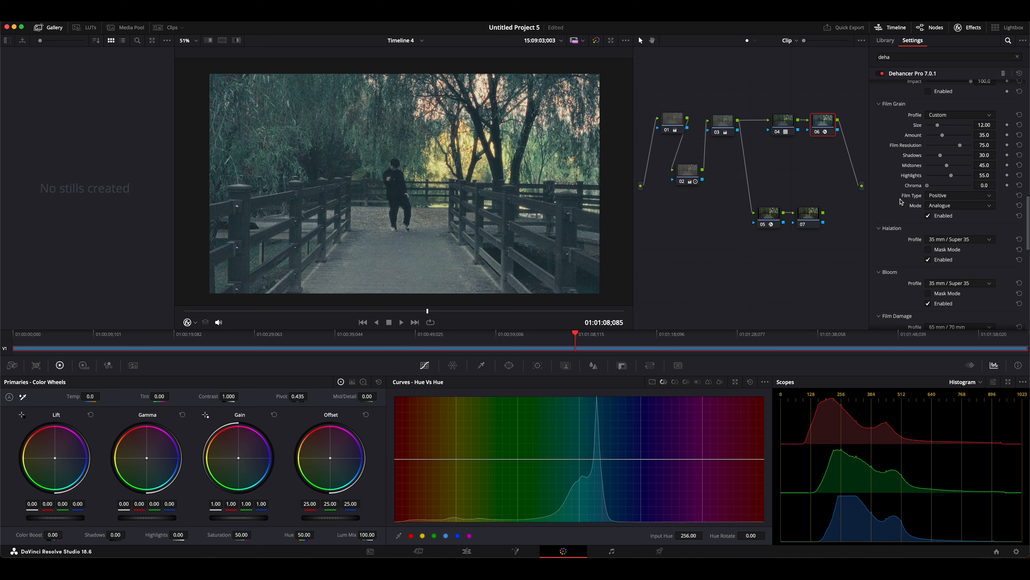
key(super+z)
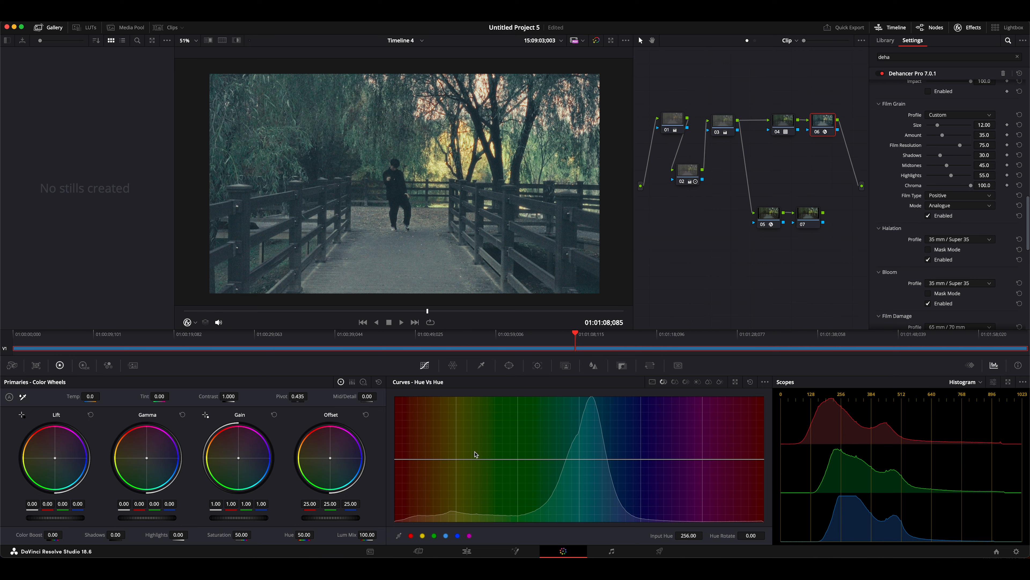
Switch the curves display to Custom and compare Film Grain Chroma at 0.0 and at 100.0.
click(652, 382)
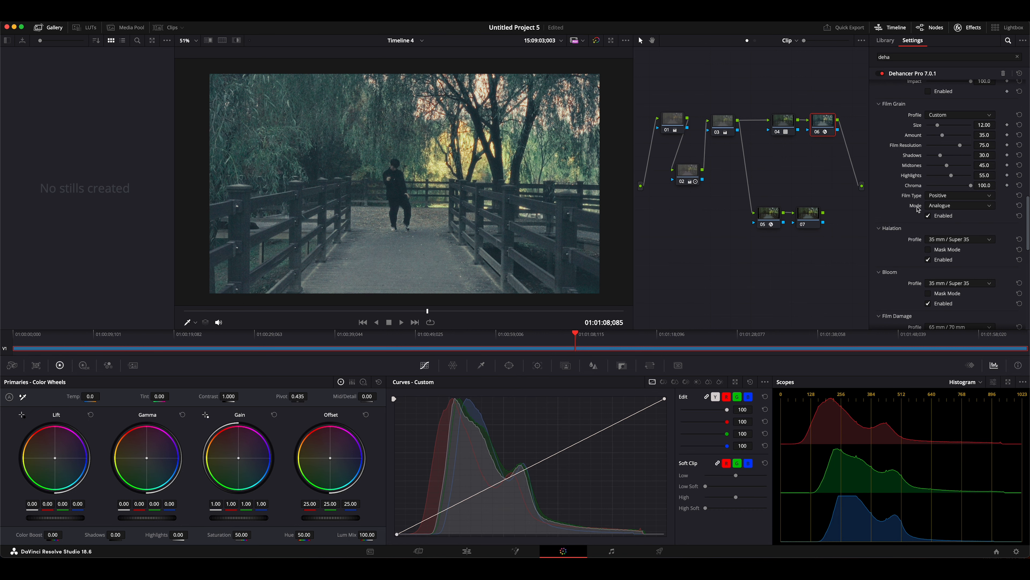
drag(971, 186, 860, 189)
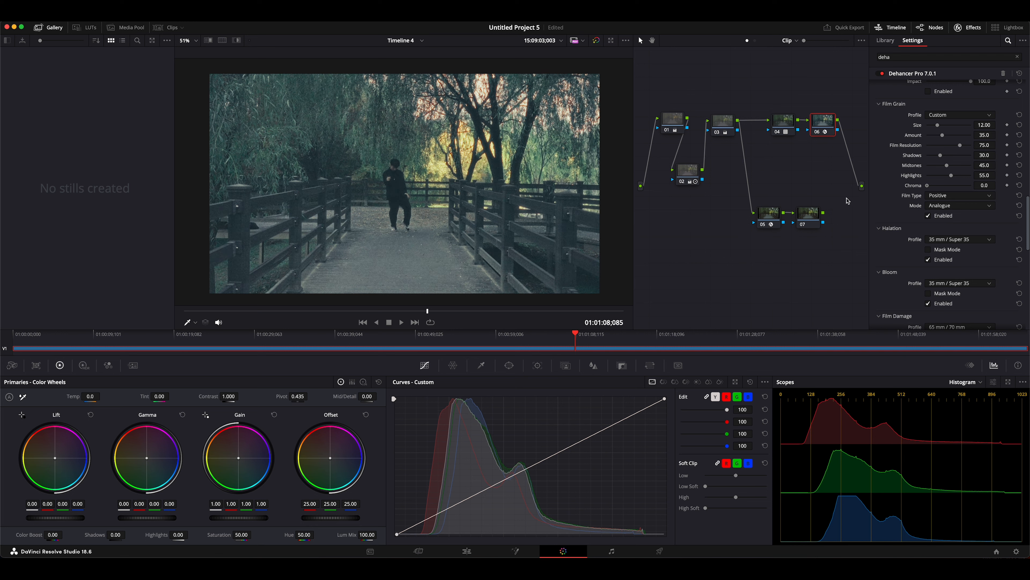
drag(927, 186, 998, 186)
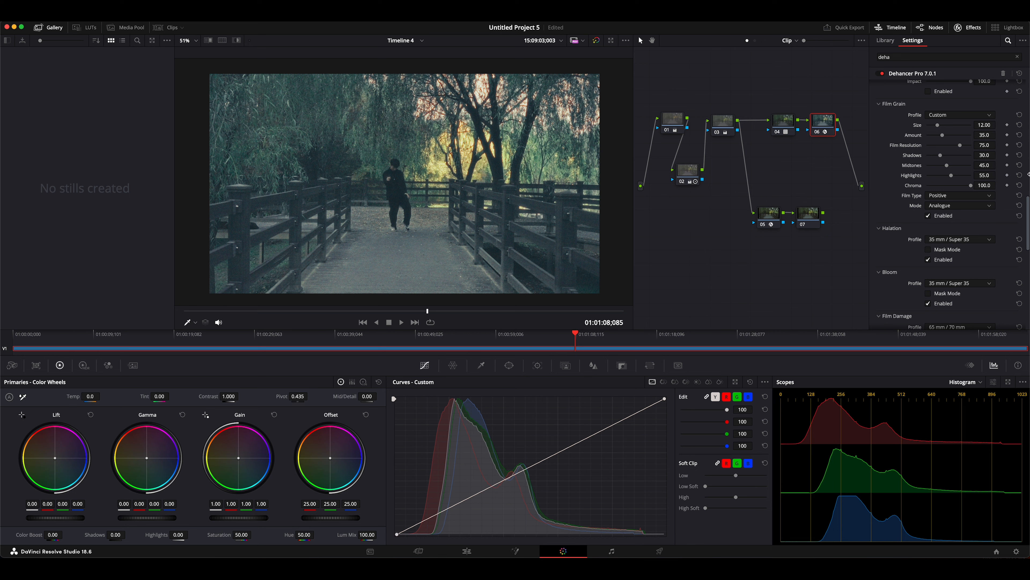
Reset Film Grain Chroma to its default and disable Film Grain.
click(1020, 185)
click(948, 217)
click(948, 216)
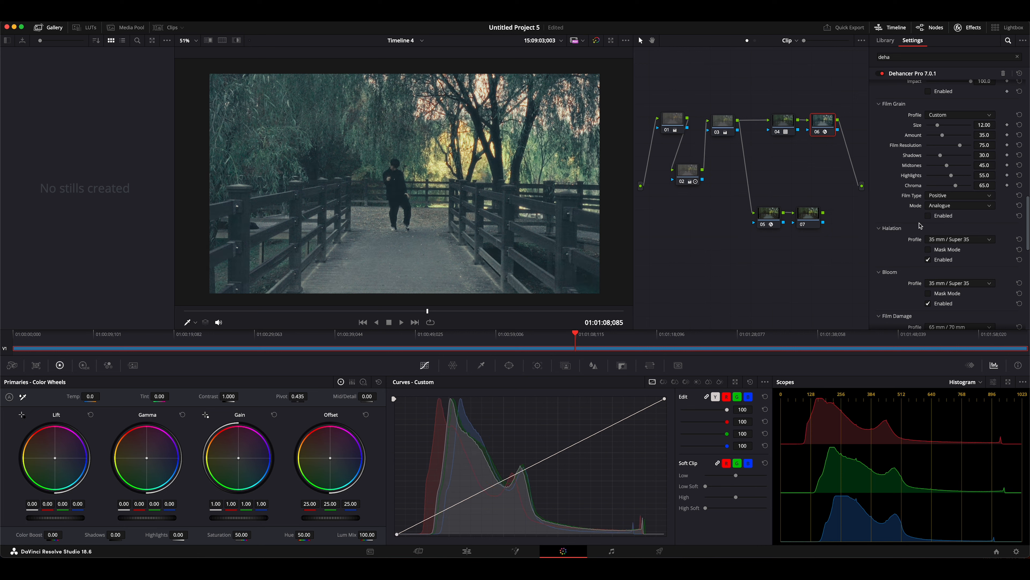
Try the Custom Halation profile, and set the Halation profile to 65 mm / 70 mm.
scroll(921, 228, down, 3)
click(936, 192)
click(940, 202)
click(940, 192)
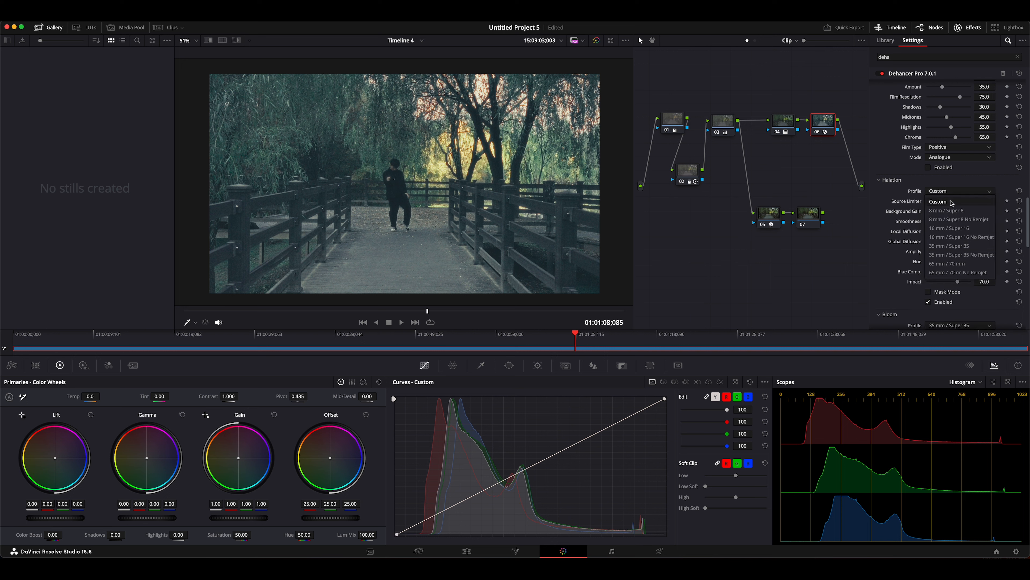
click(963, 264)
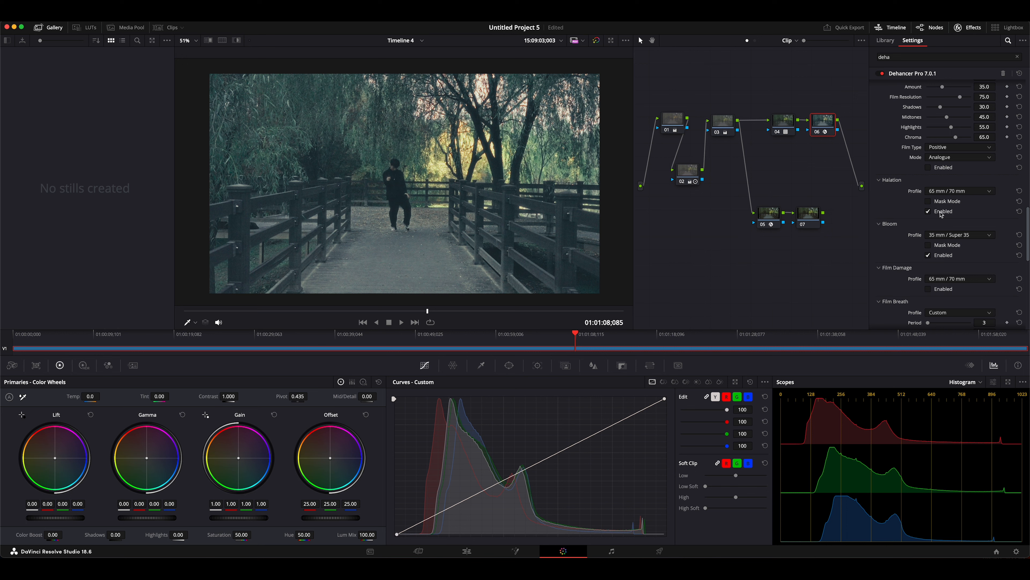
Switch Halation off and on several times to compare its effect on the full frame, leaving it enabled.
click(941, 213)
click(944, 211)
click(944, 212)
click(944, 211)
click(942, 212)
click(942, 212)
click(942, 213)
click(942, 213)
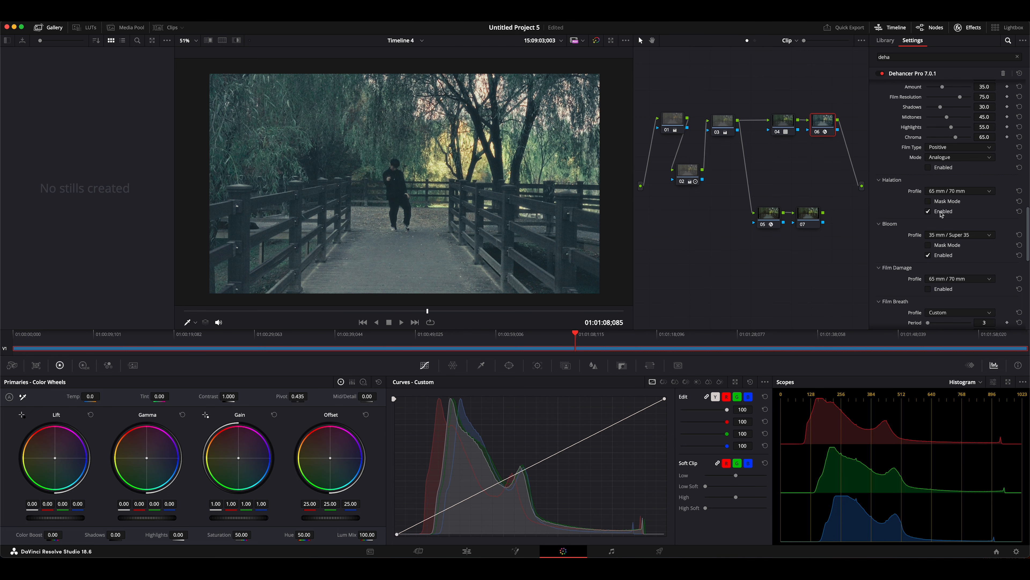
Zoom the viewer to 100% on the backlit trees and compare the image with Halation off and on, leaving it enabled.
click(186, 40)
click(225, 108)
drag(532, 105, 435, 200)
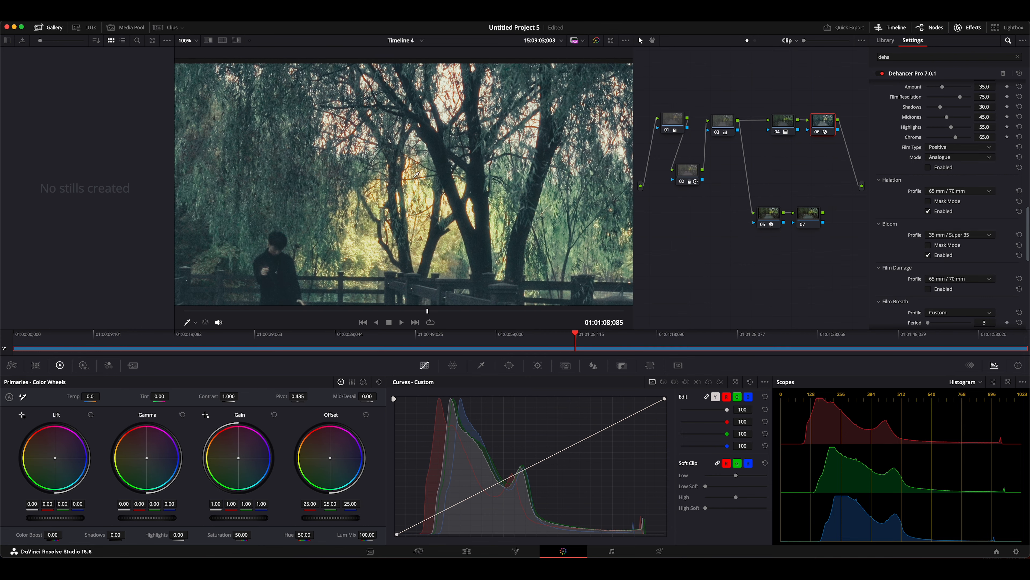
click(943, 212)
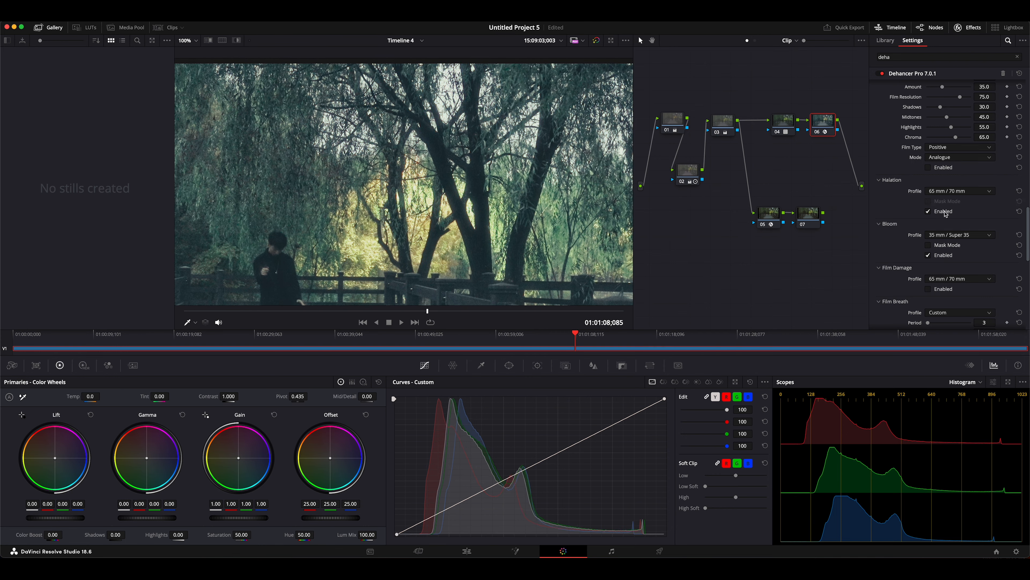
click(944, 212)
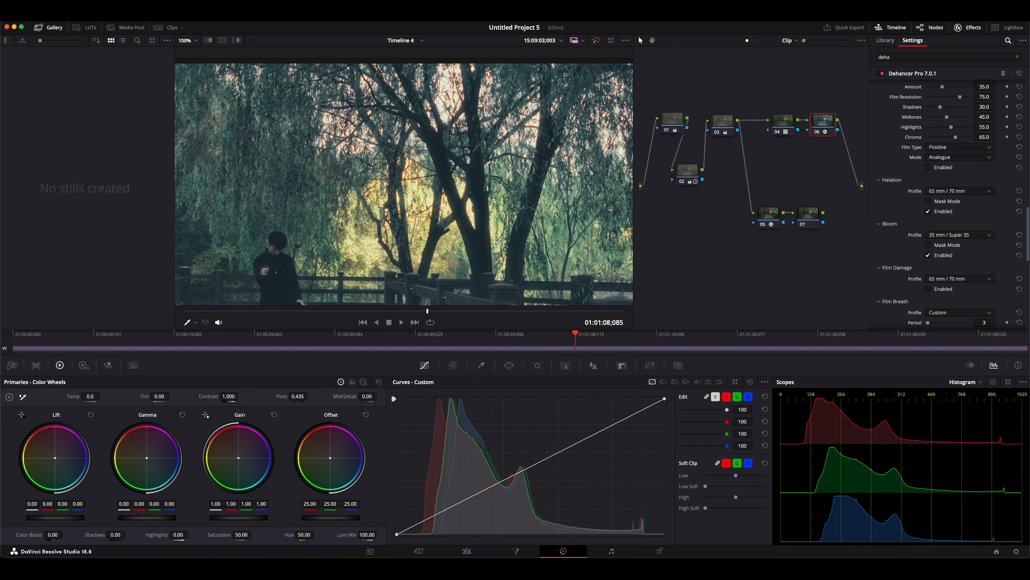
click(947, 212)
click(947, 213)
click(947, 212)
click(947, 212)
click(947, 212)
click(947, 212)
Switch Bloom off and on repeatedly to compare its glow around the bright areas between the trees, leaving it enabled.
scroll(899, 215, down, 3)
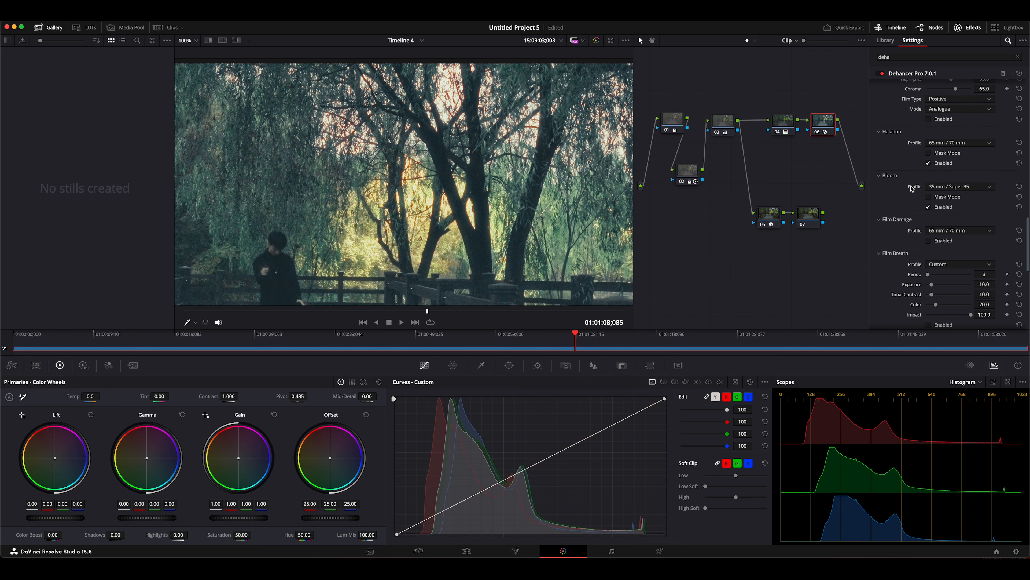
click(937, 207)
click(941, 208)
click(940, 207)
click(941, 208)
click(941, 207)
click(941, 208)
click(940, 208)
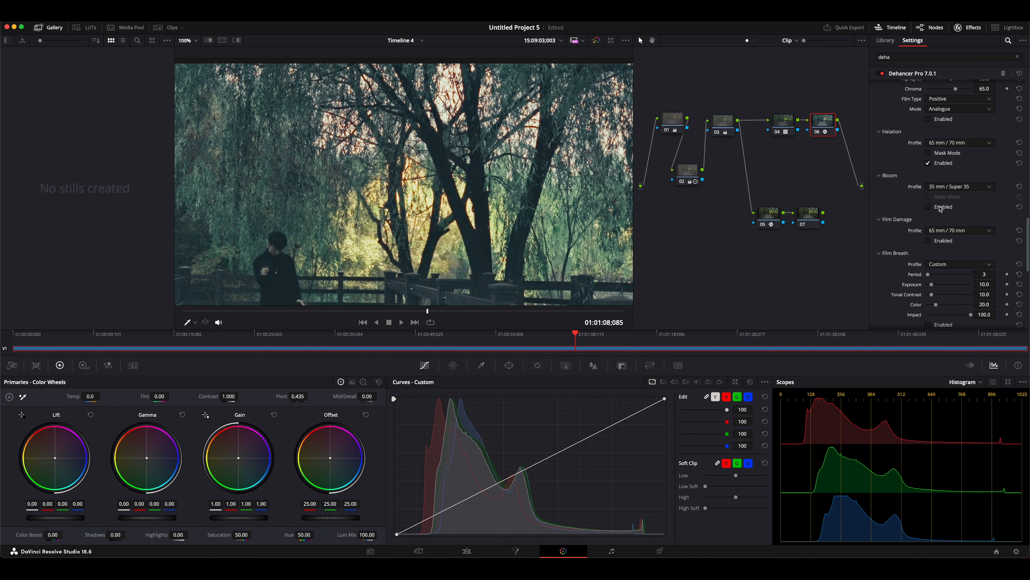
click(941, 208)
click(941, 208)
click(941, 207)
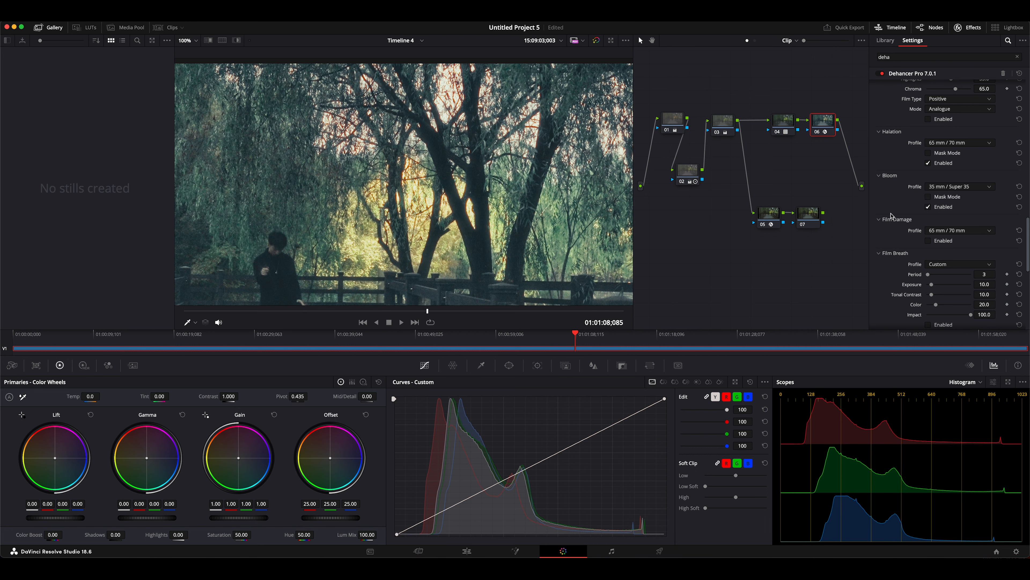
click(945, 208)
click(945, 208)
click(945, 207)
click(945, 208)
click(946, 208)
click(945, 208)
Set the Film Damage profile to Custom and review its dust, hairs and scratches settings.
scroll(900, 211, down, 1)
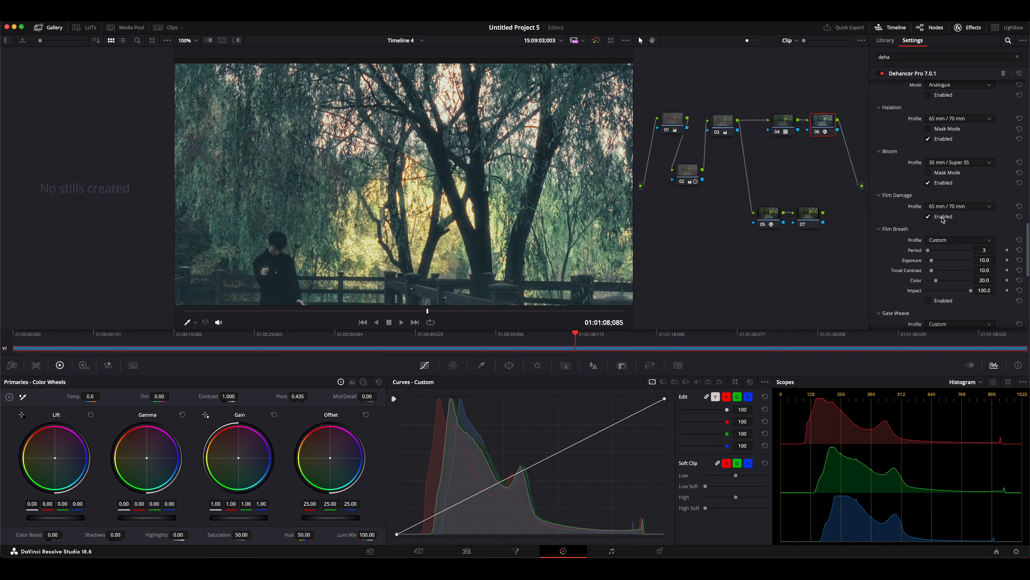
scroll(903, 217, down, 1)
click(946, 184)
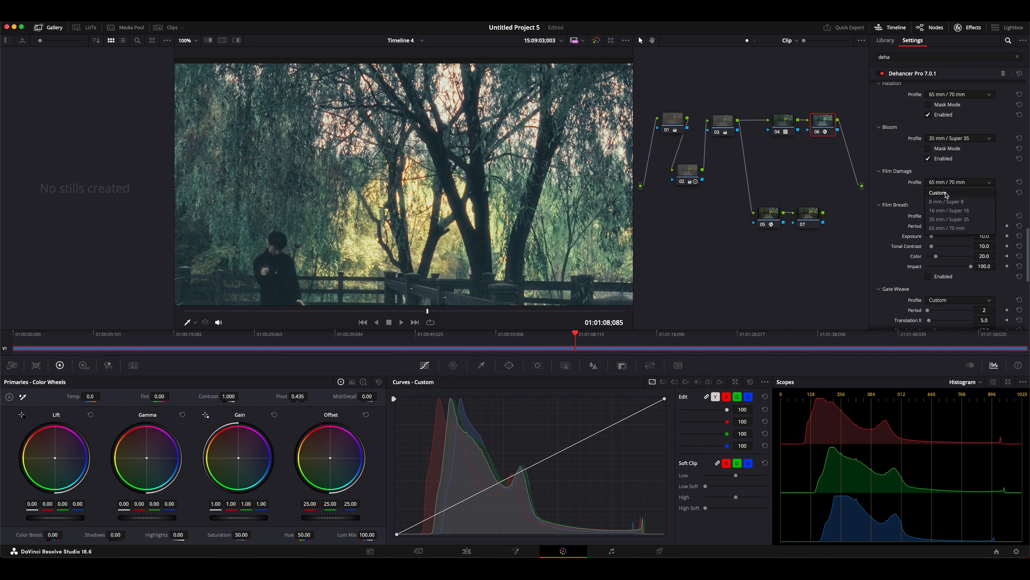
click(946, 194)
scroll(894, 217, down, 1)
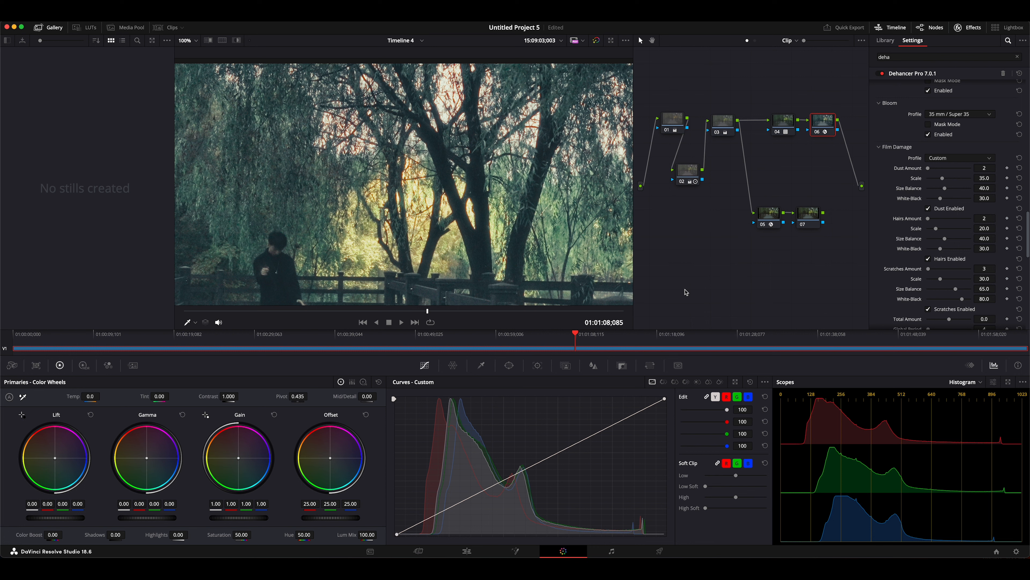
click(879, 146)
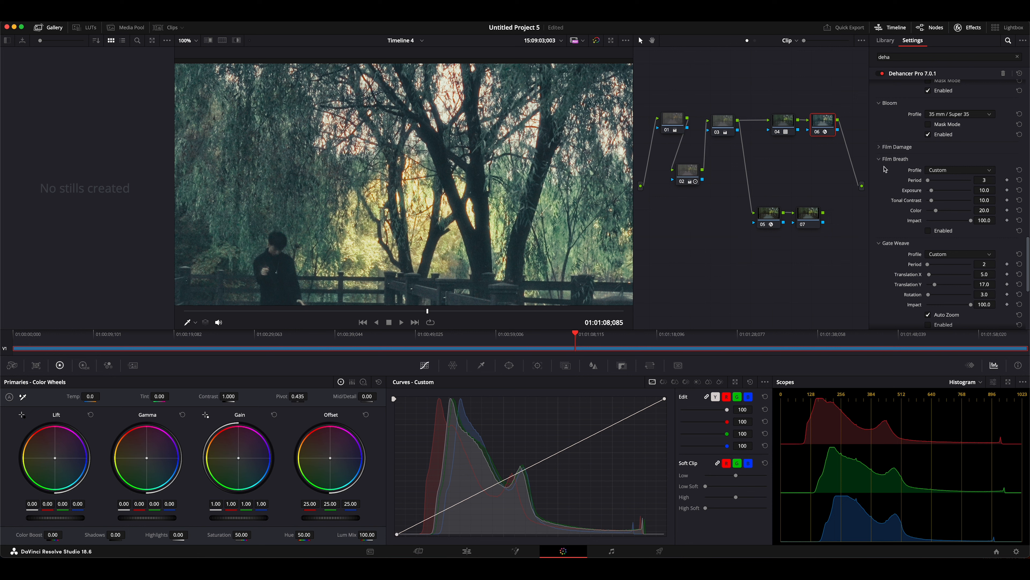
click(880, 147)
scroll(880, 151, down, 3)
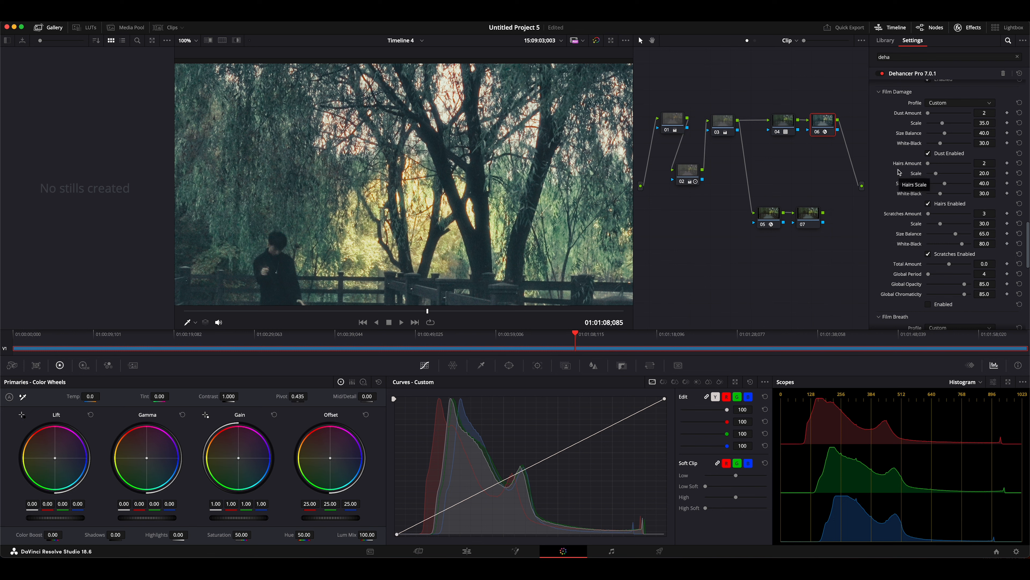
Toggle Film Breath to check its effect, leave it disabled, and fit the whole frame in the viewer.
scroll(898, 211, down, 10)
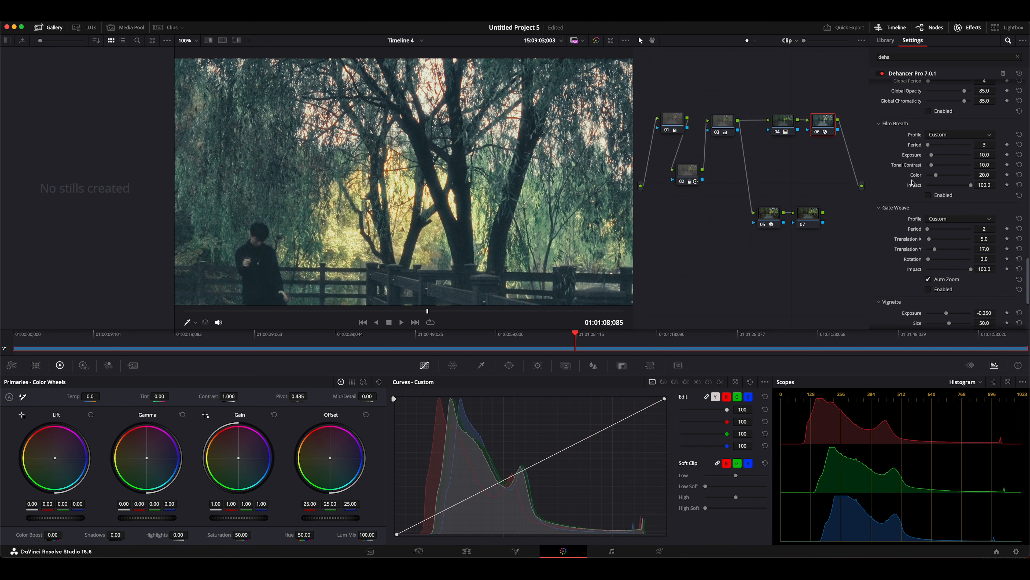
click(936, 196)
click(937, 196)
click(944, 198)
click(198, 40)
click(193, 59)
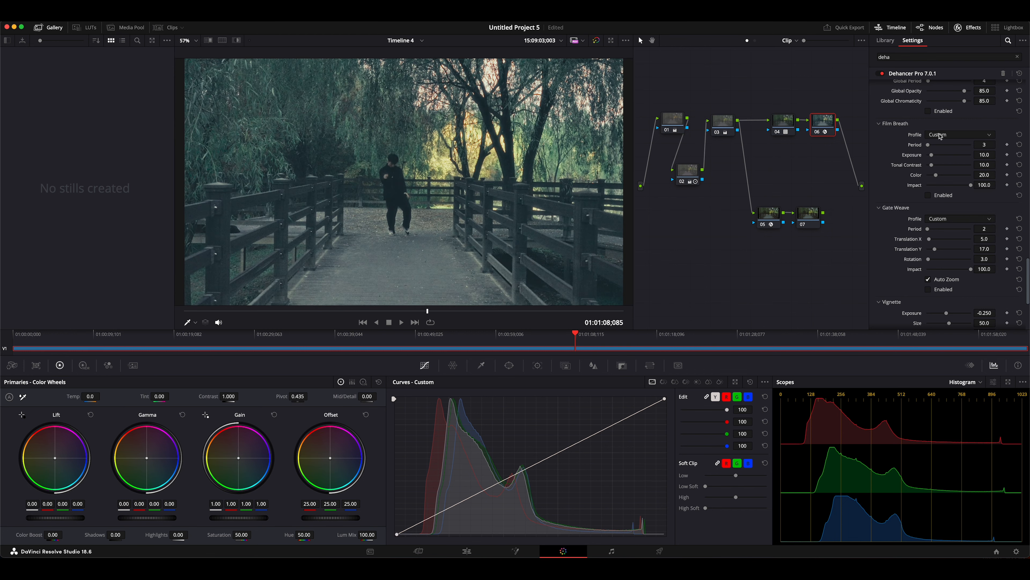
Review the settings from Film Damage through Film Breath, Gate Weave and Vignette, and save the project.
scroll(898, 205, up, 3)
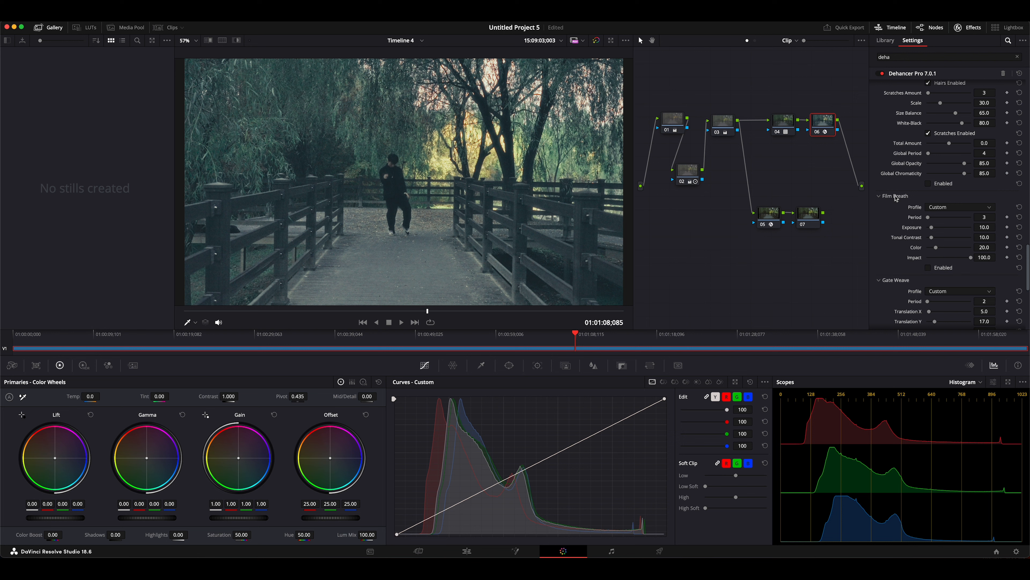
scroll(895, 199, up, 3)
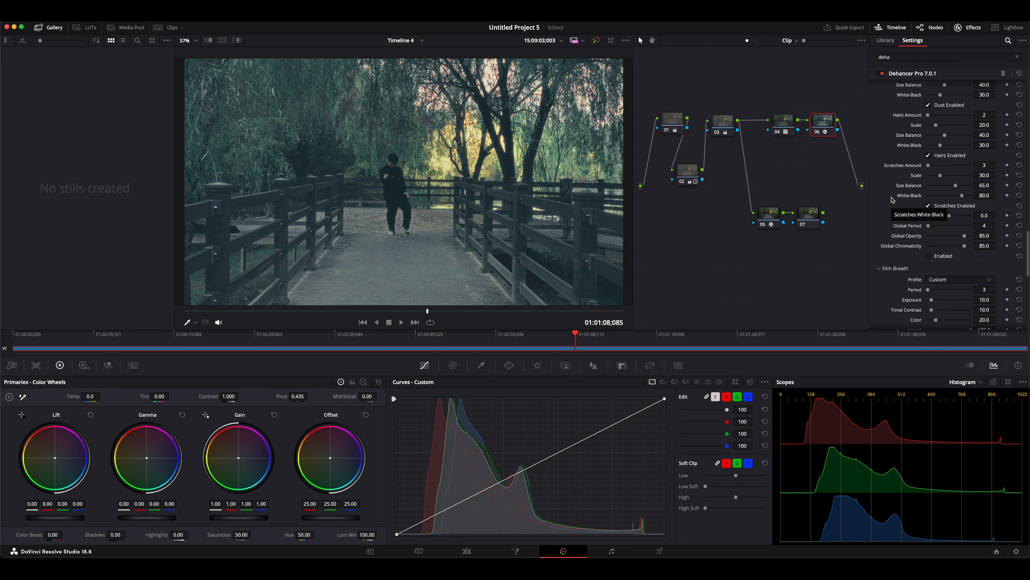
scroll(895, 200, down, 6)
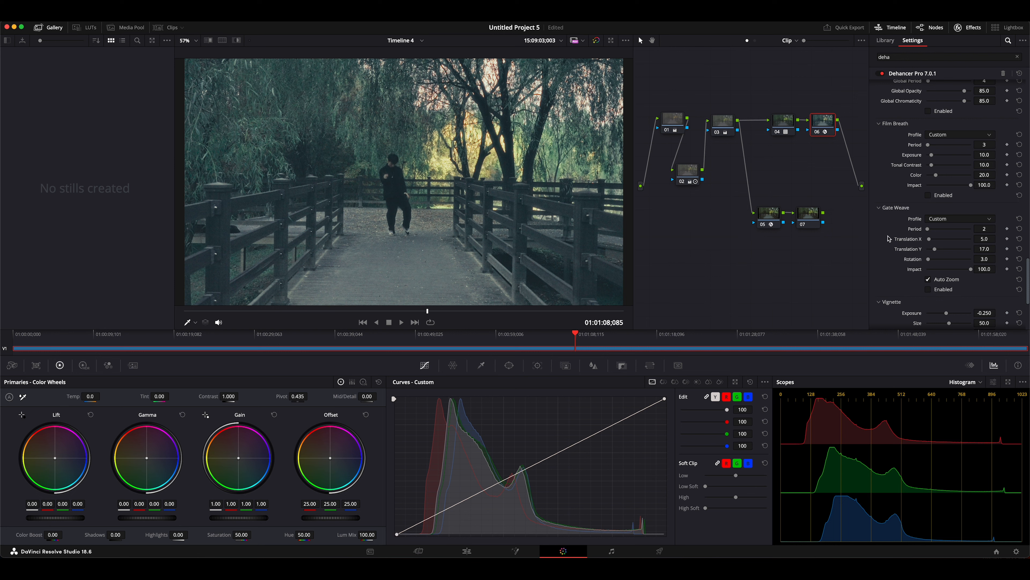
scroll(888, 237, down, 2)
scroll(890, 239, down, 2)
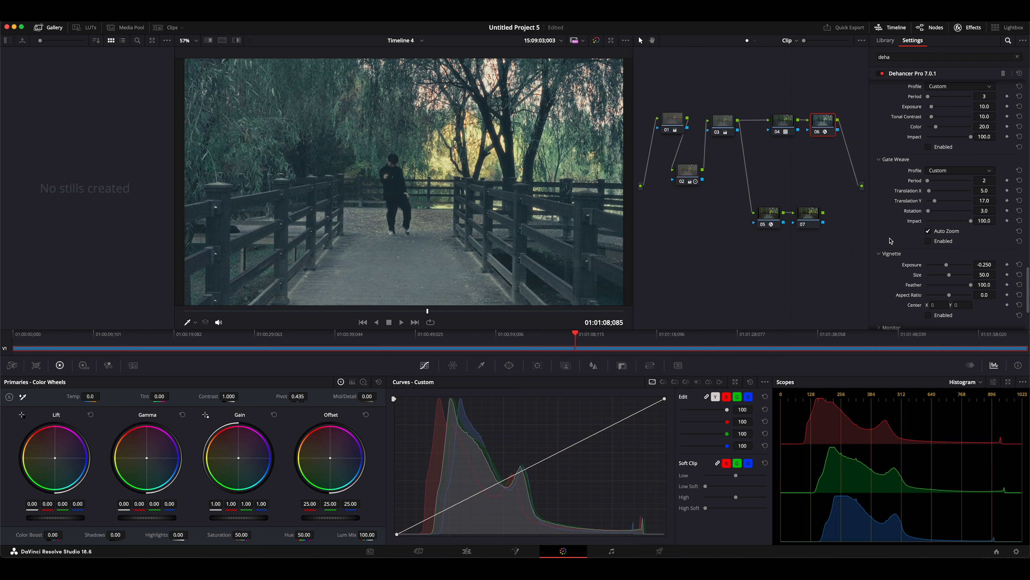
key(super+s)
Expand the Monitor, Output and LUT Generator sections to examine their options, leaving Total Impact at 100.0.
scroll(886, 180, down, 4)
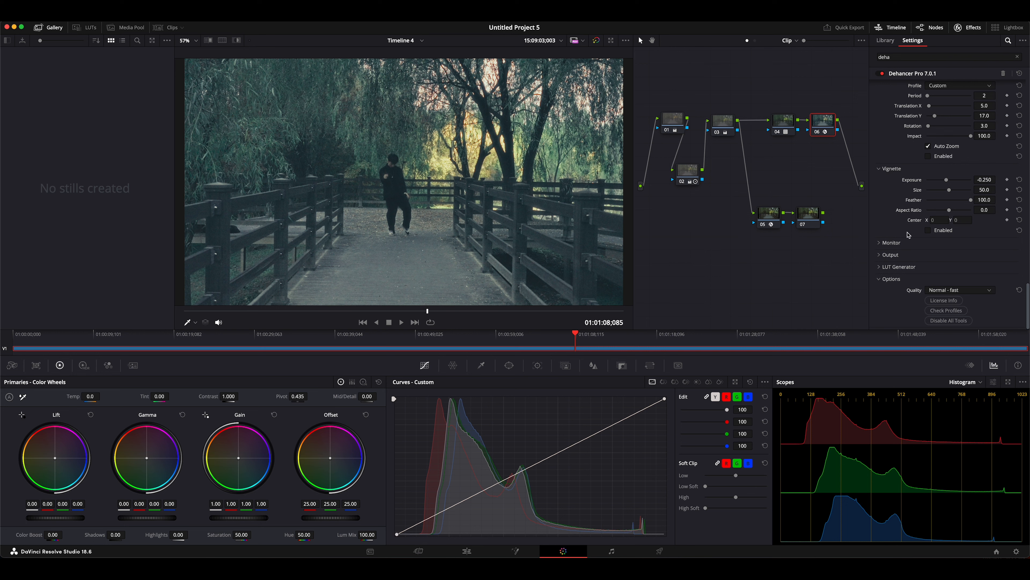
click(887, 243)
click(894, 256)
scroll(905, 248, down, 1)
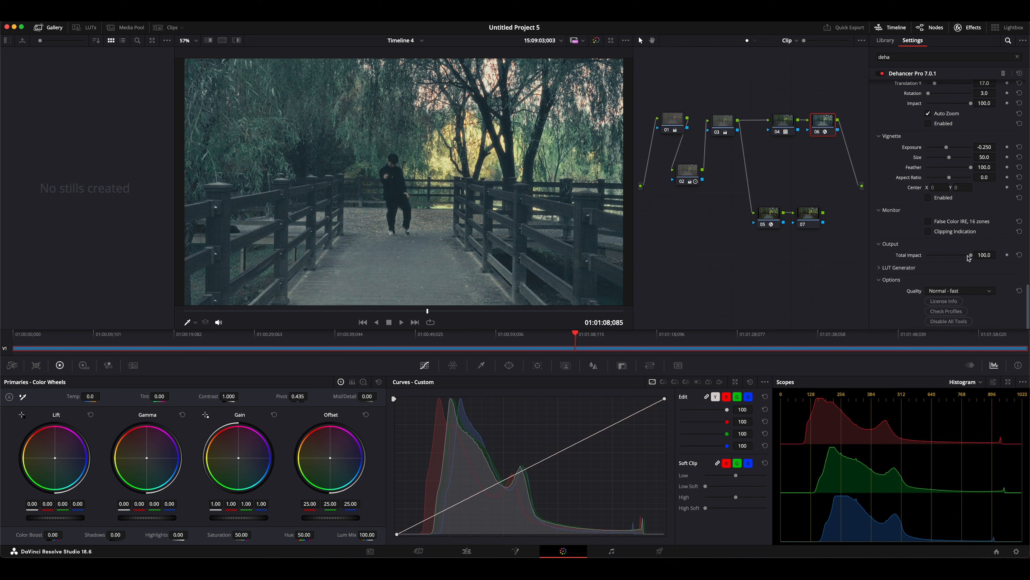
drag(971, 255, 1019, 265)
click(904, 268)
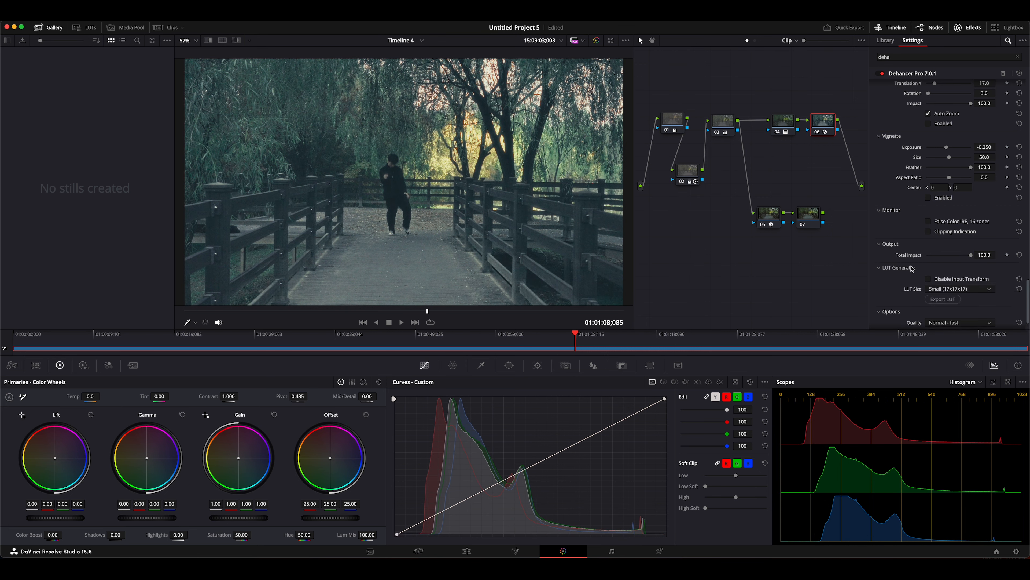
Check the available LUT Size choices in the LUT Generator and the Quality choices under Options.
click(983, 258)
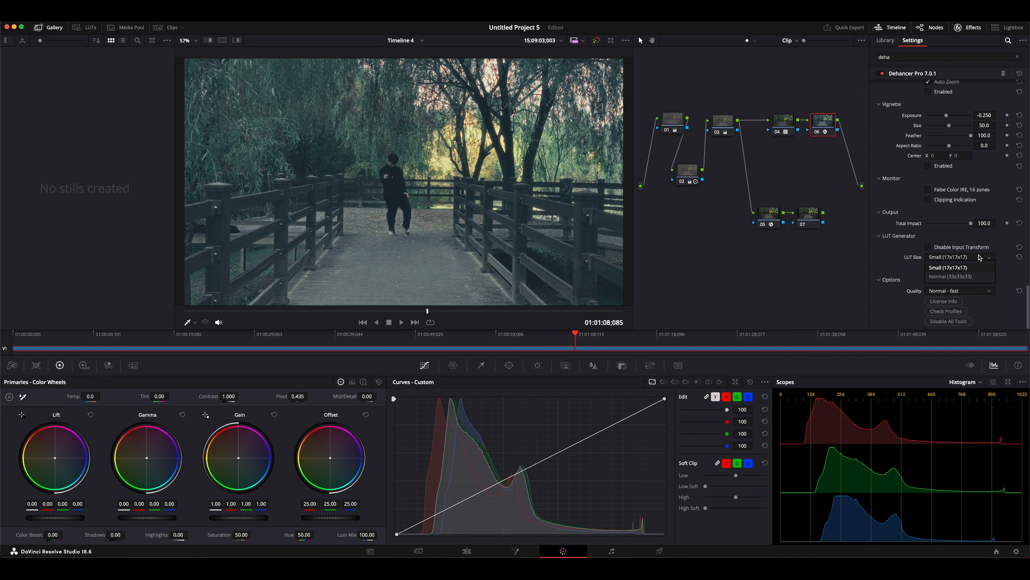
click(980, 257)
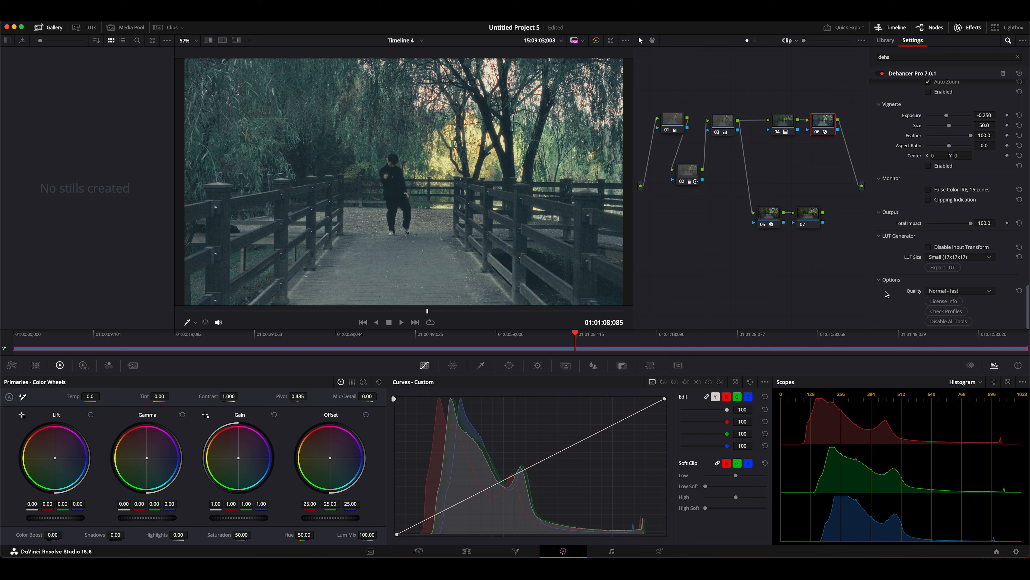
click(943, 291)
click(936, 292)
Review the Dehancer settings from Input and Film Developer through Film, Film Compression, Expand and Print.
scroll(895, 296, up, 6)
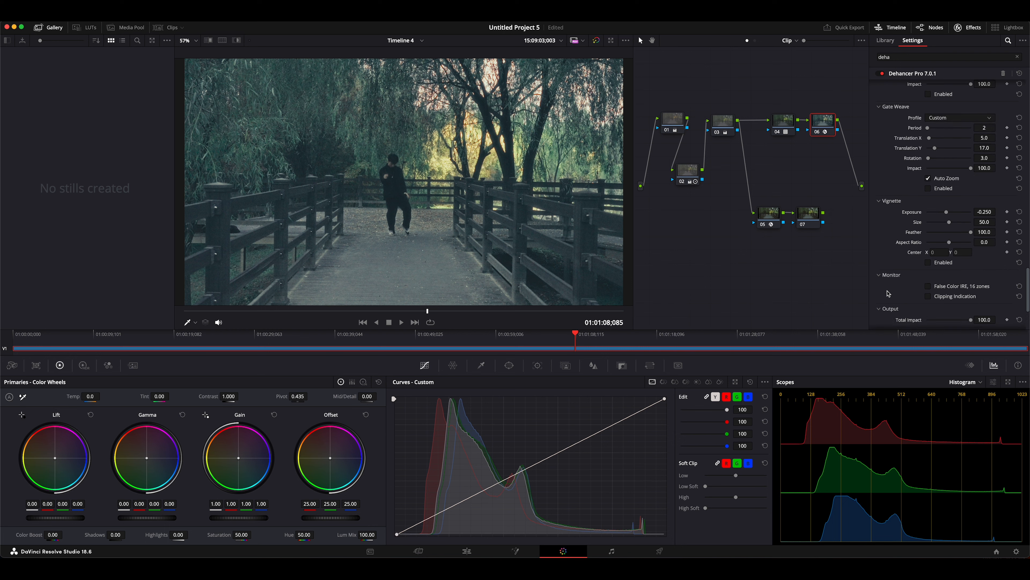
scroll(892, 267, up, 8)
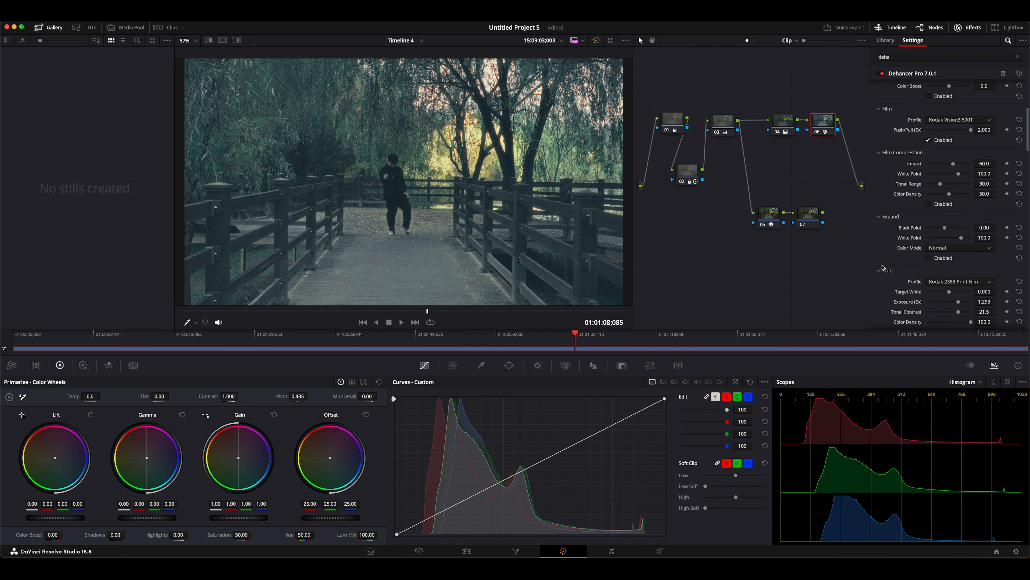
scroll(885, 258, up, 1)
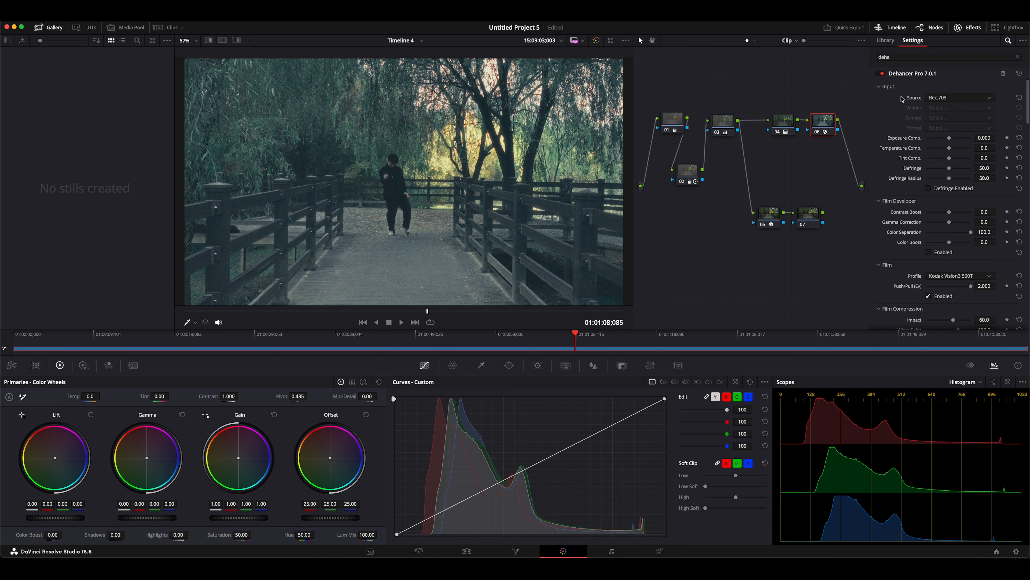
scroll(895, 116, down, 3)
scroll(896, 121, down, 3)
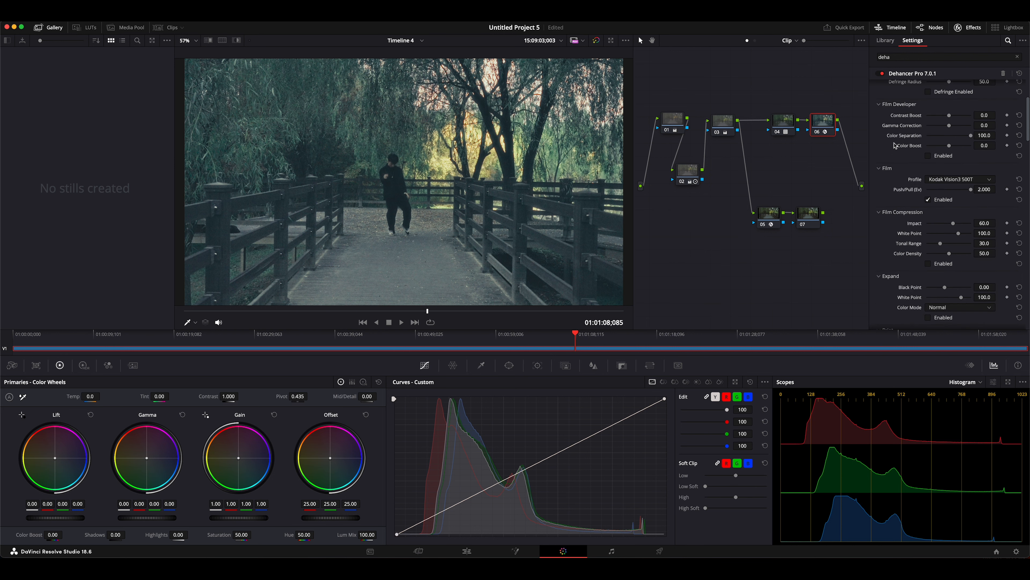
scroll(911, 168, down, 3)
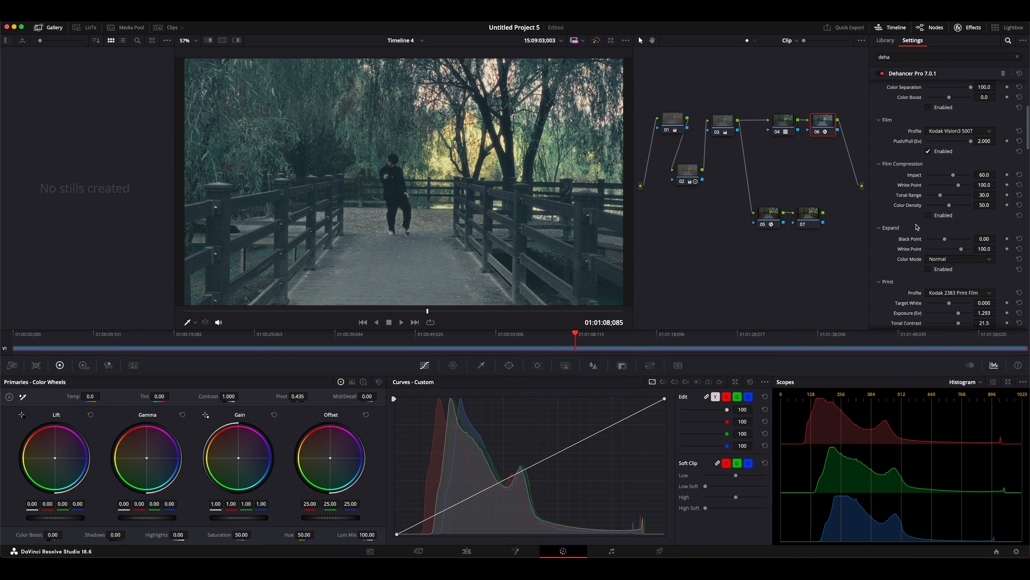
scroll(878, 195, down, 2)
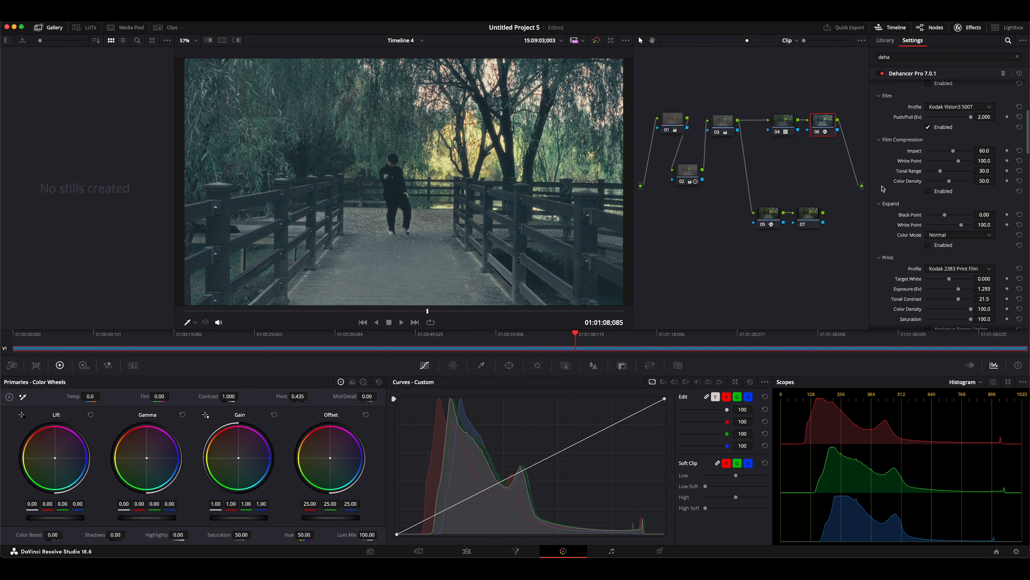
scroll(883, 188, down, 8)
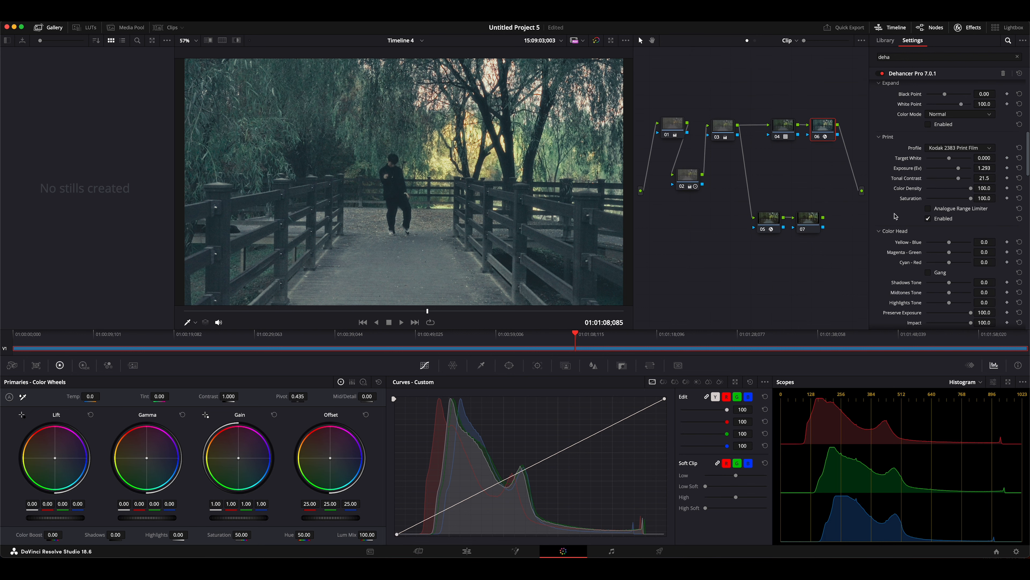
scroll(908, 178, down, 2)
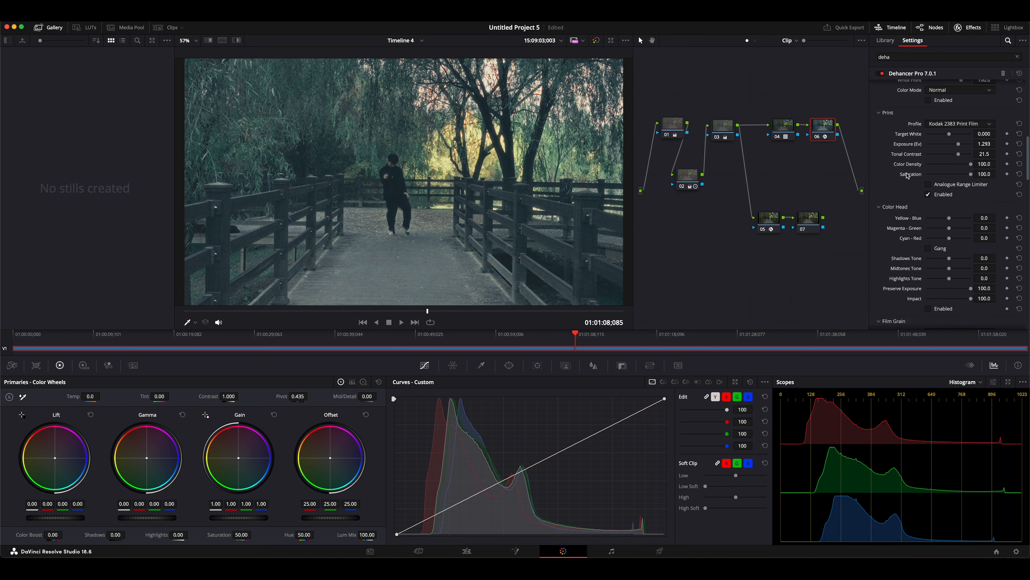
Review the Film Grain, Halation, Bloom and Film Damage settings, continuing through Gate Weave and Vignette to Output.
scroll(901, 203, down, 6)
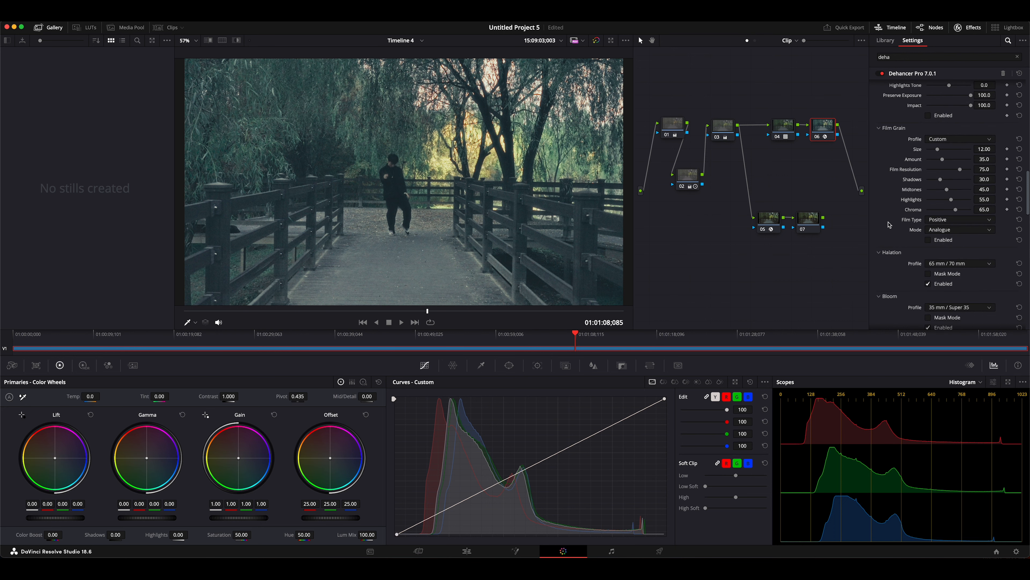
scroll(890, 203, down, 2)
scroll(895, 206, down, 5)
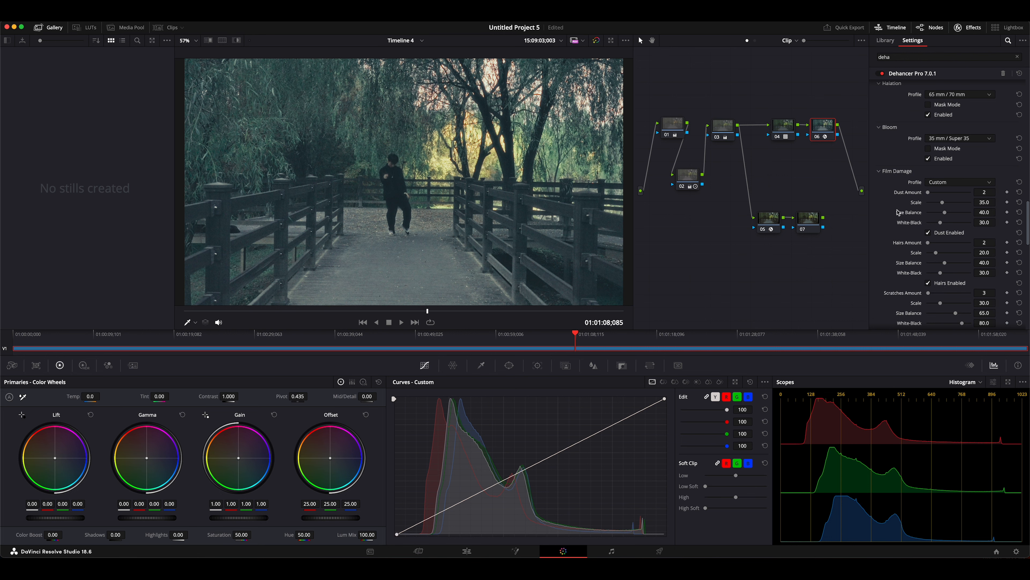
scroll(899, 213, up, 5)
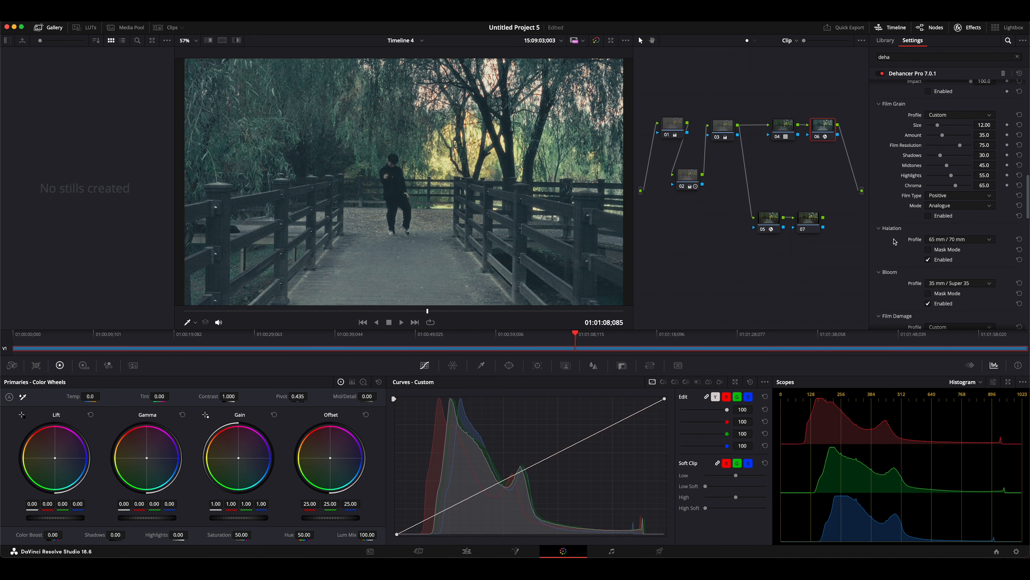
scroll(898, 245, down, 8)
scroll(891, 240, down, 8)
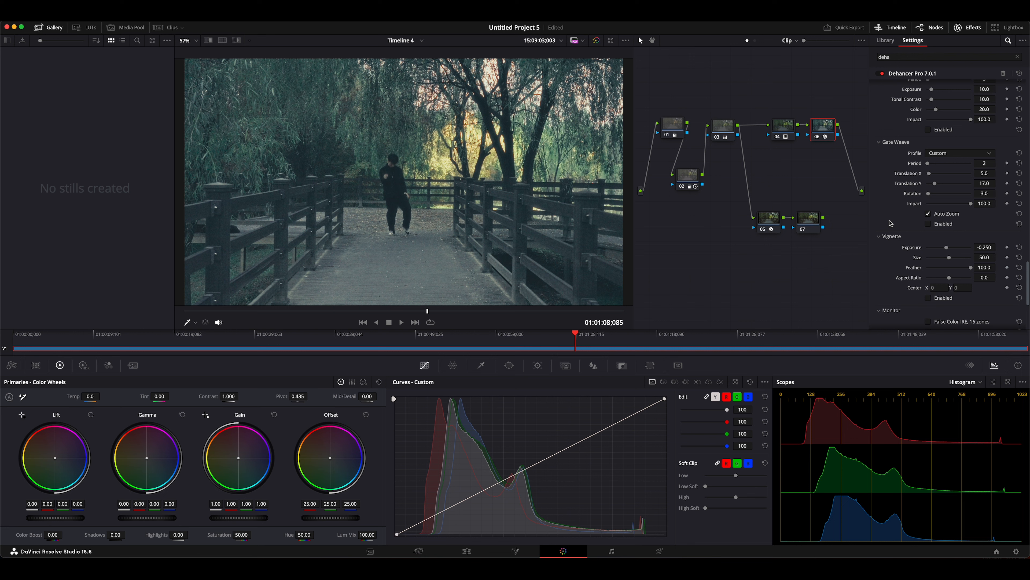
scroll(890, 227, down, 5)
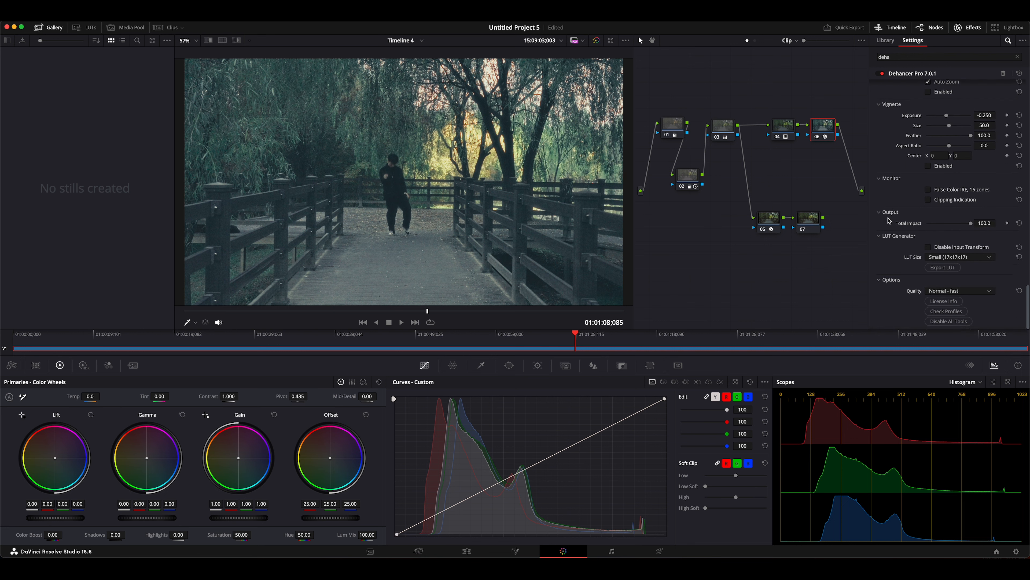
Save the project and look over the Dehancer settings once more, from Options back up to Input.
scroll(887, 232, up, 5)
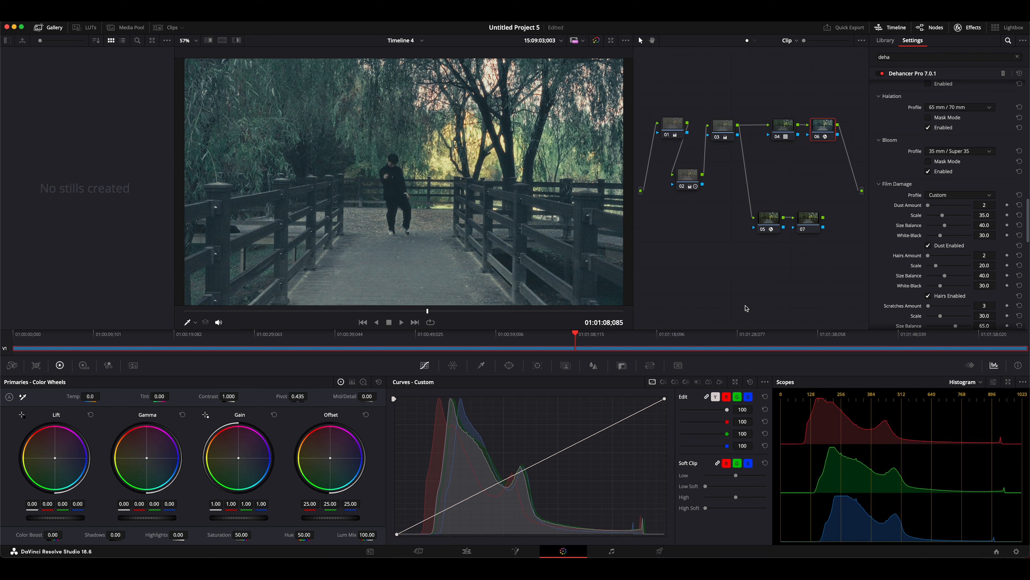
key(super+s)
scroll(876, 264, down, 5)
scroll(876, 264, down, 10)
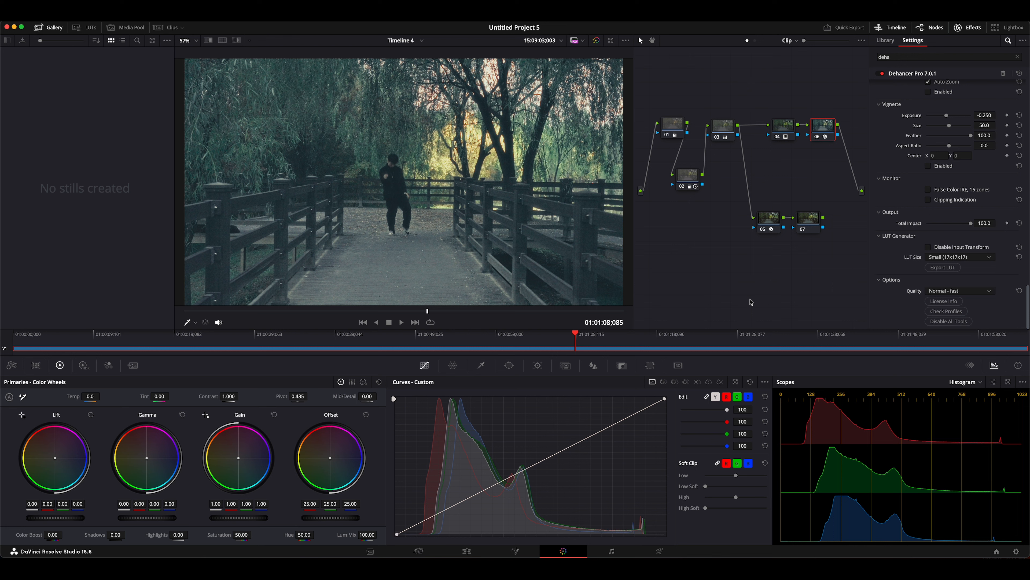
scroll(888, 305, up, 10)
scroll(881, 300, up, 4)
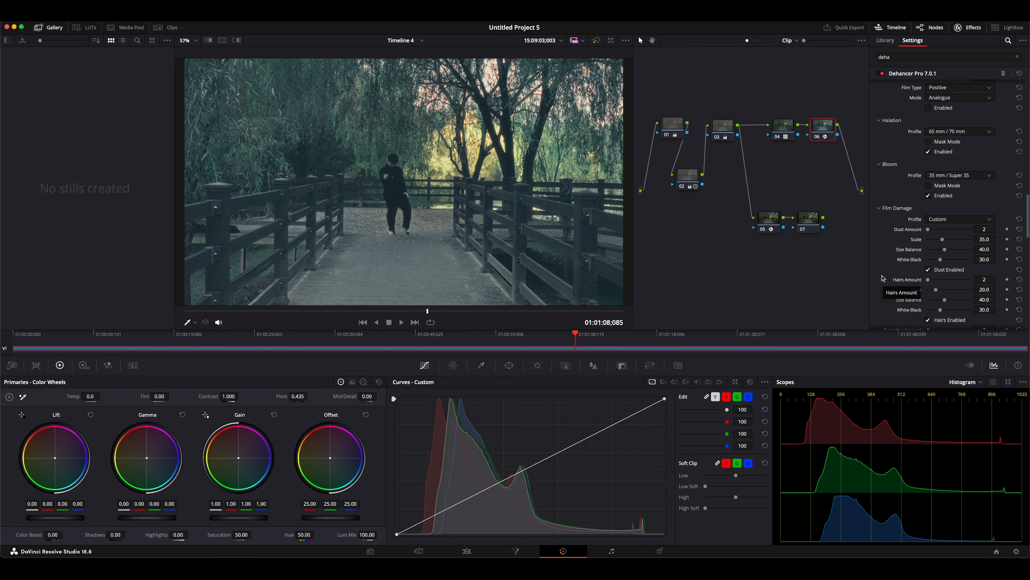
scroll(883, 269, up, 10)
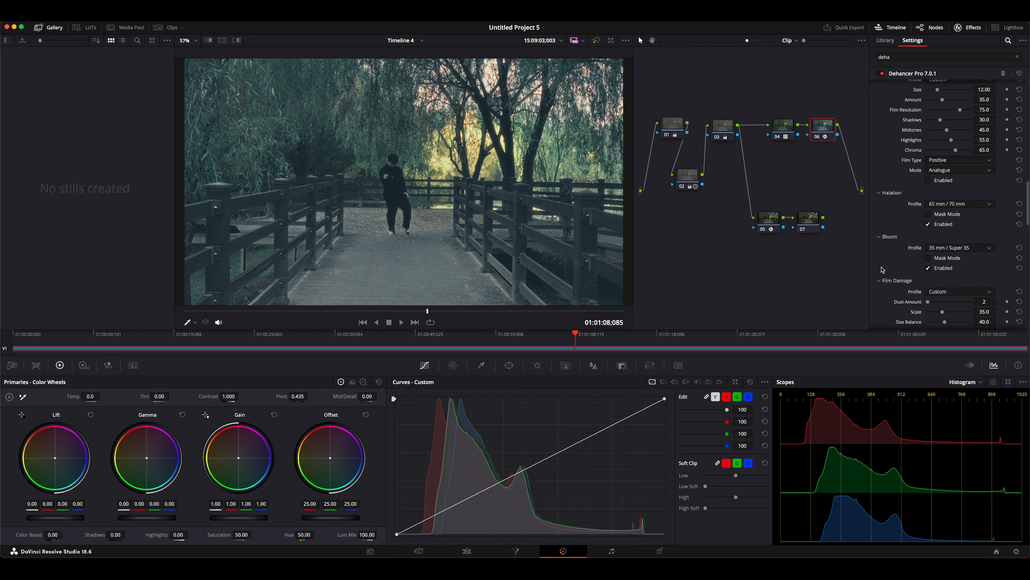
scroll(885, 277, up, 5)
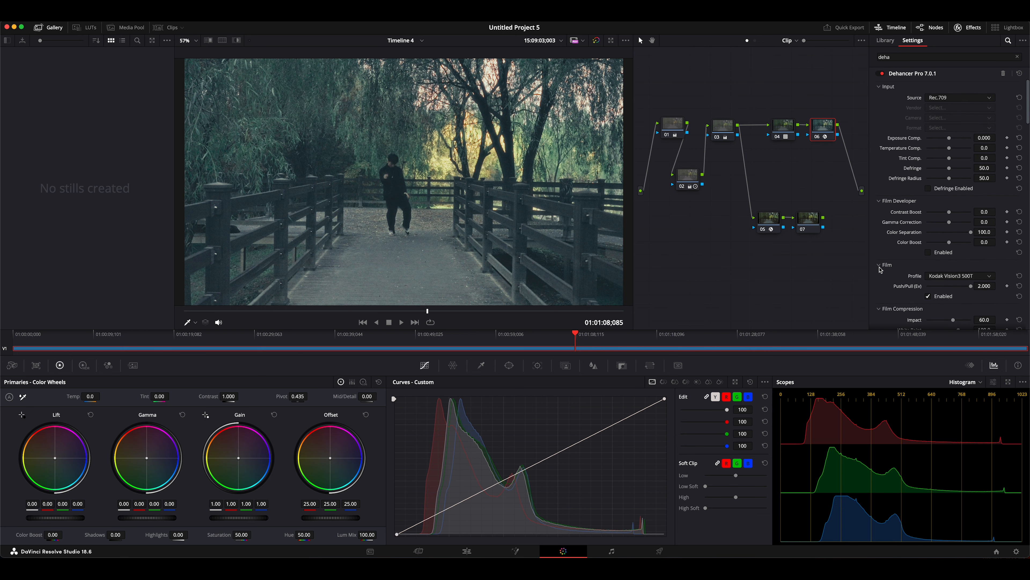